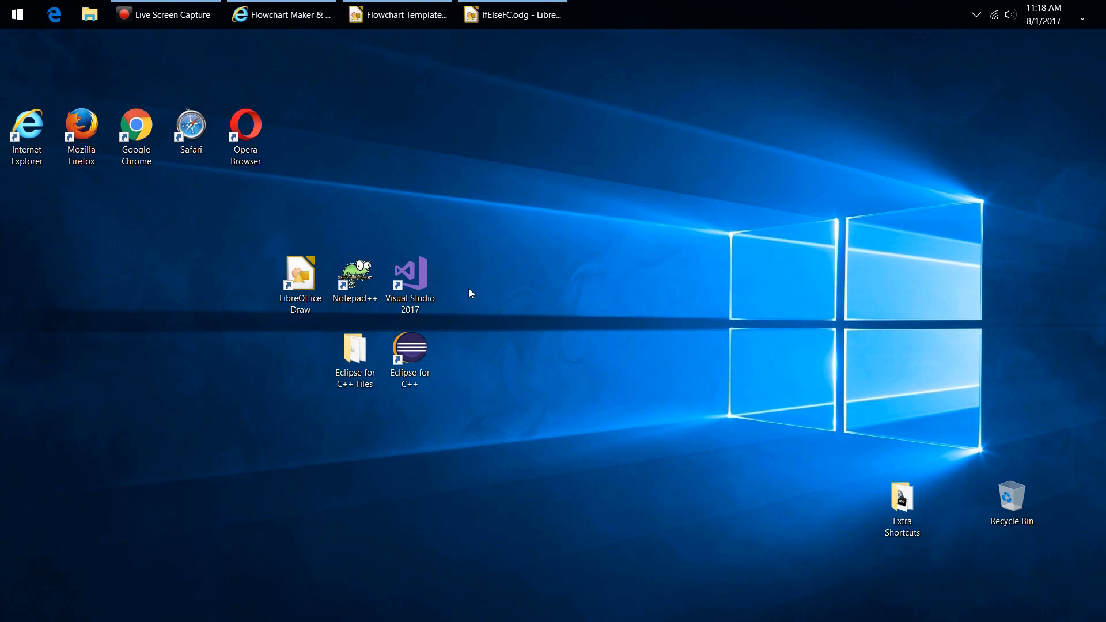
left_click(423, 275)
left_click(416, 351)
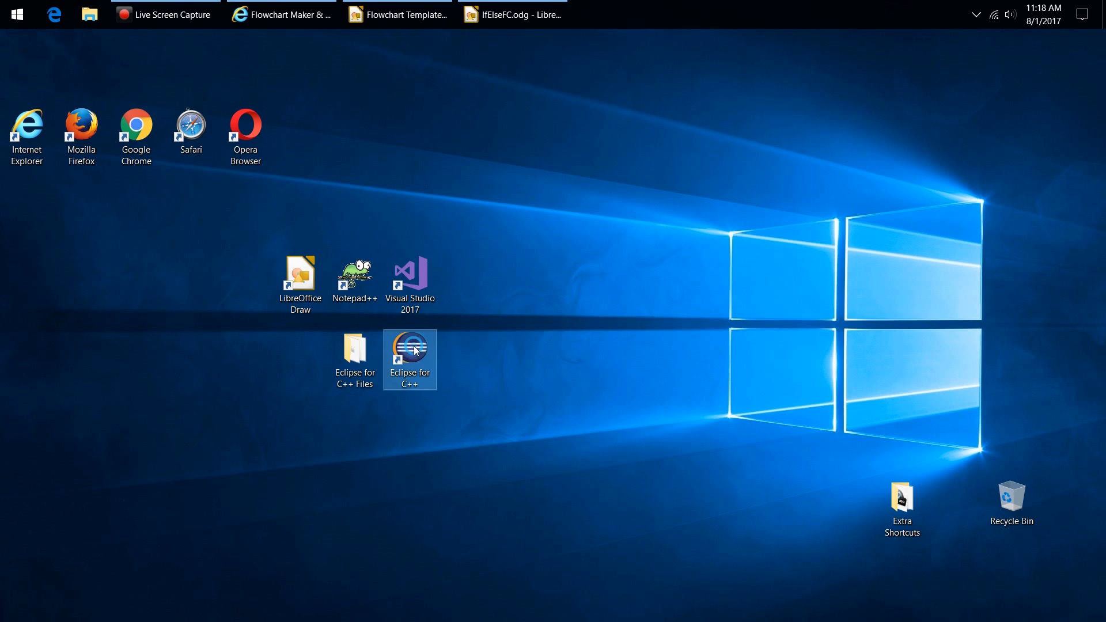
left_click(416, 292)
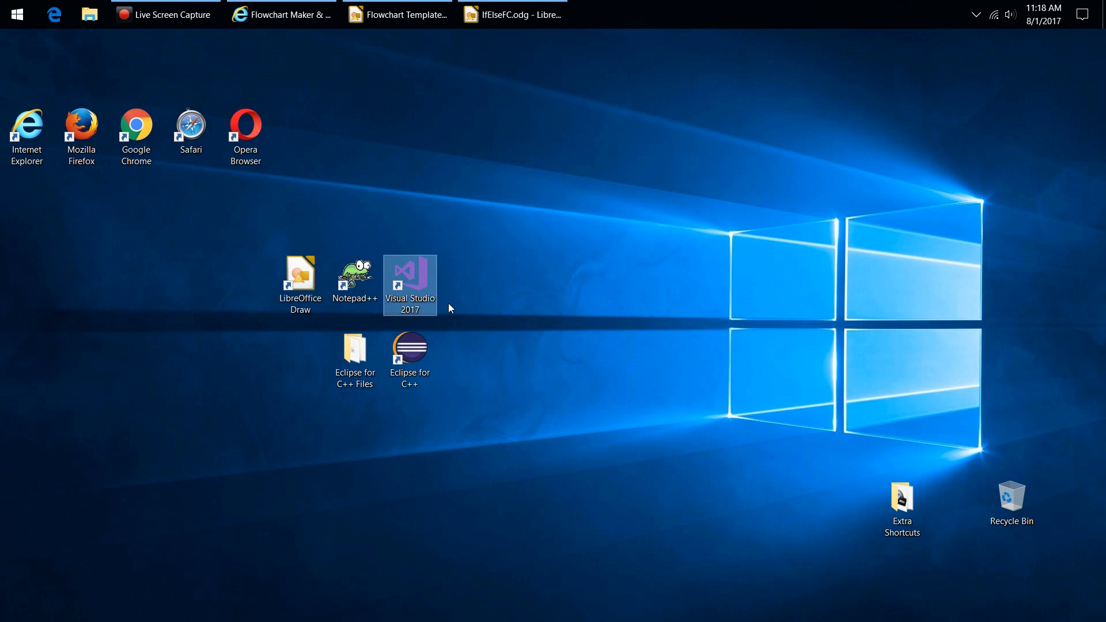
left_click(420, 348)
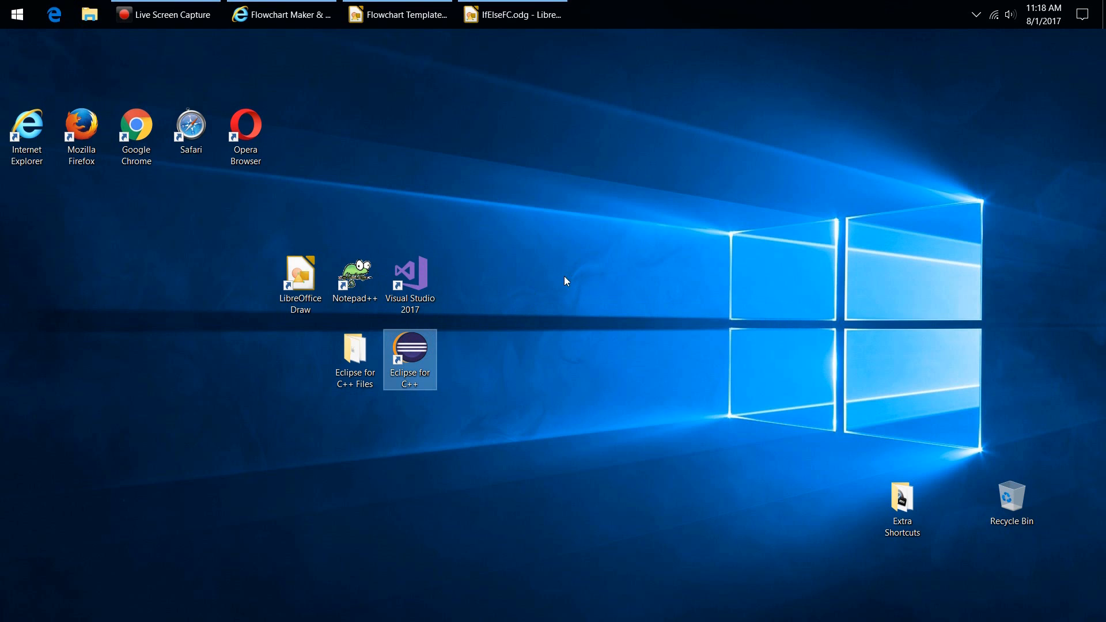
left_click(534, 276)
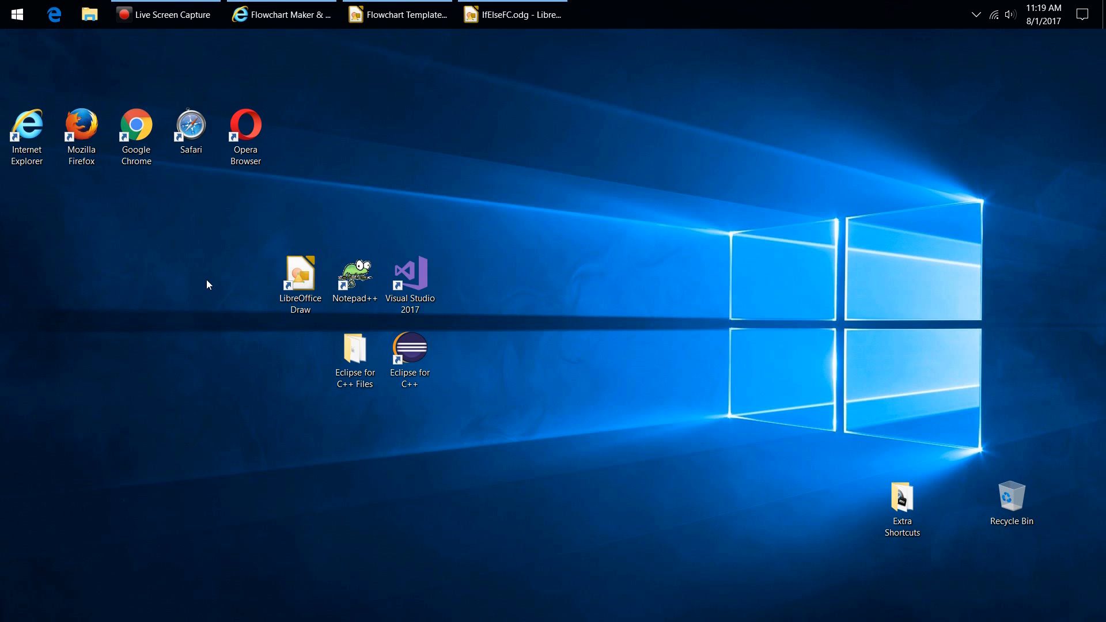
left_click(310, 272)
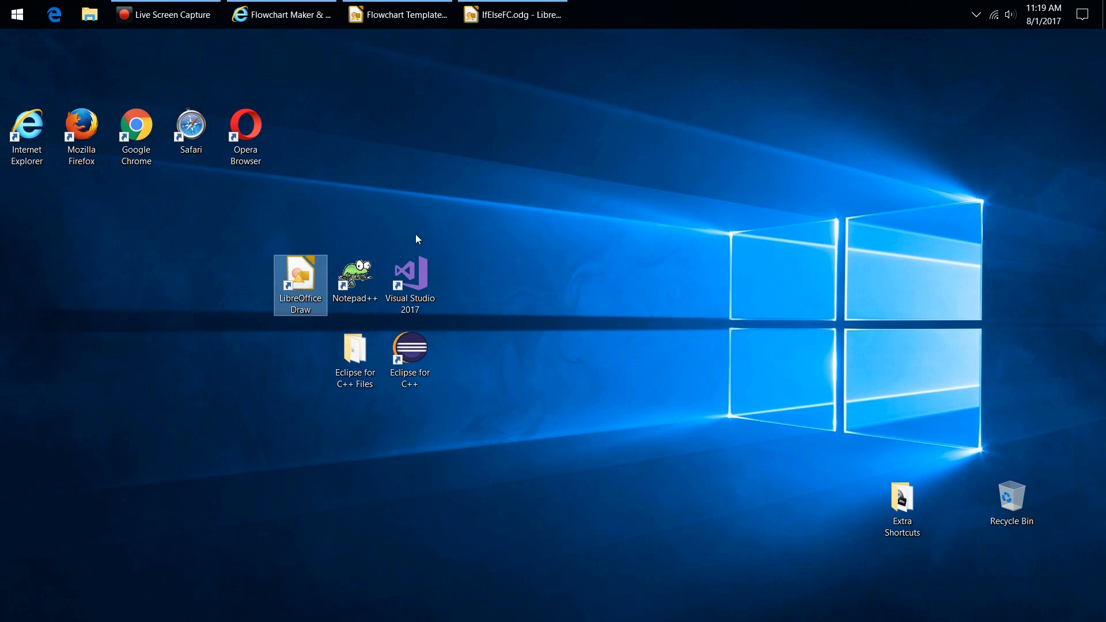
left_click(506, 249)
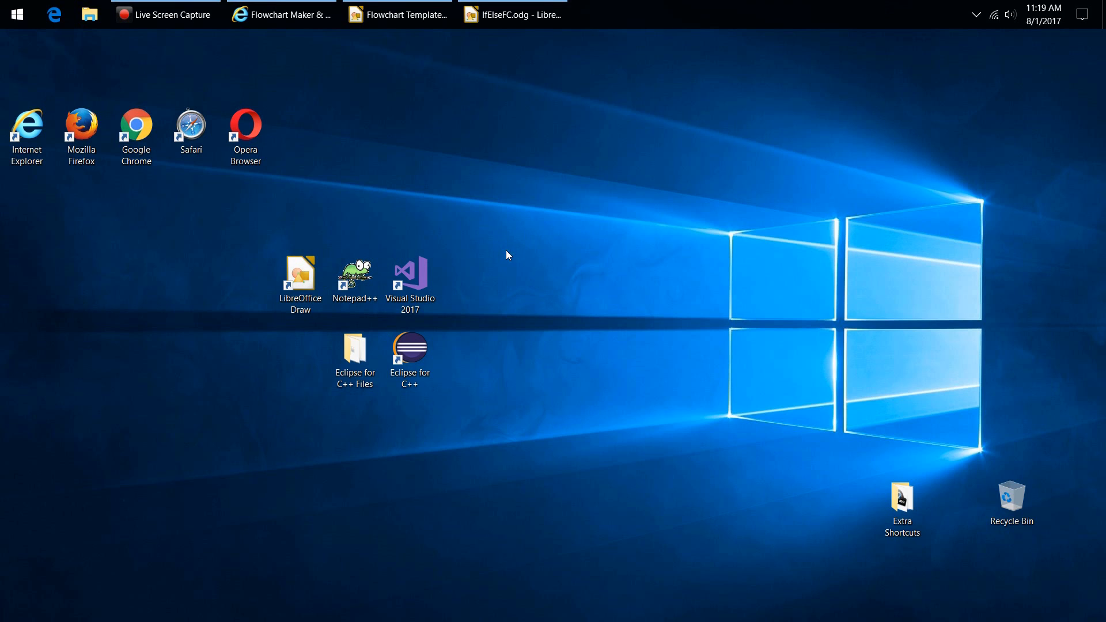
Switch to Internet Explorer and review the Visio product page, from its diagramming overview to the Visio Pro for Office 365 offer.
left_click(295, 17)
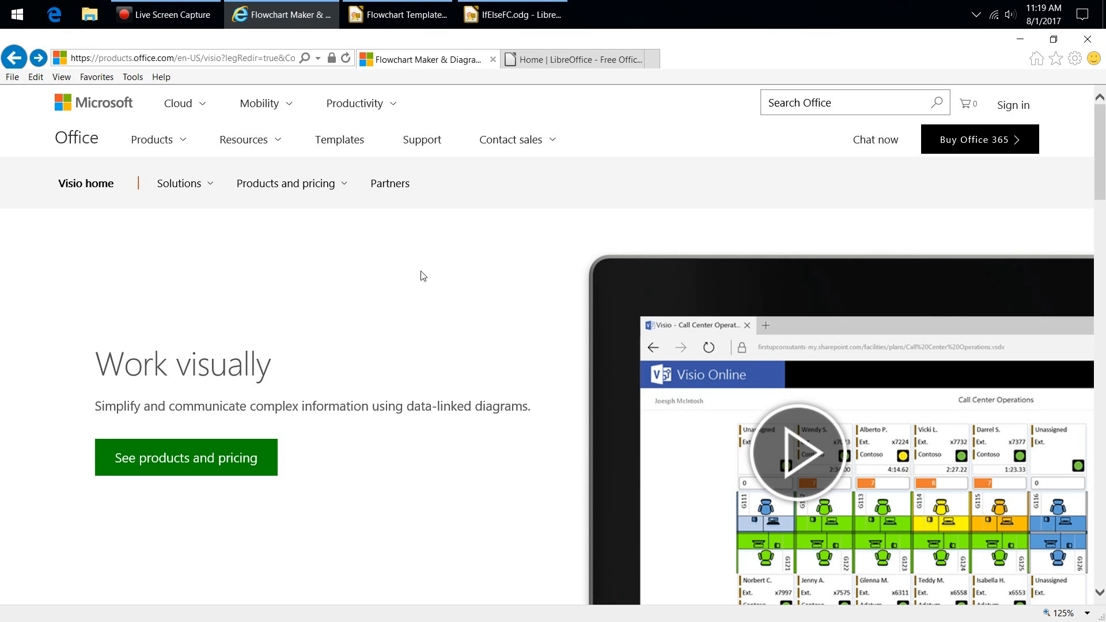
scroll(423, 275, "down", 5)
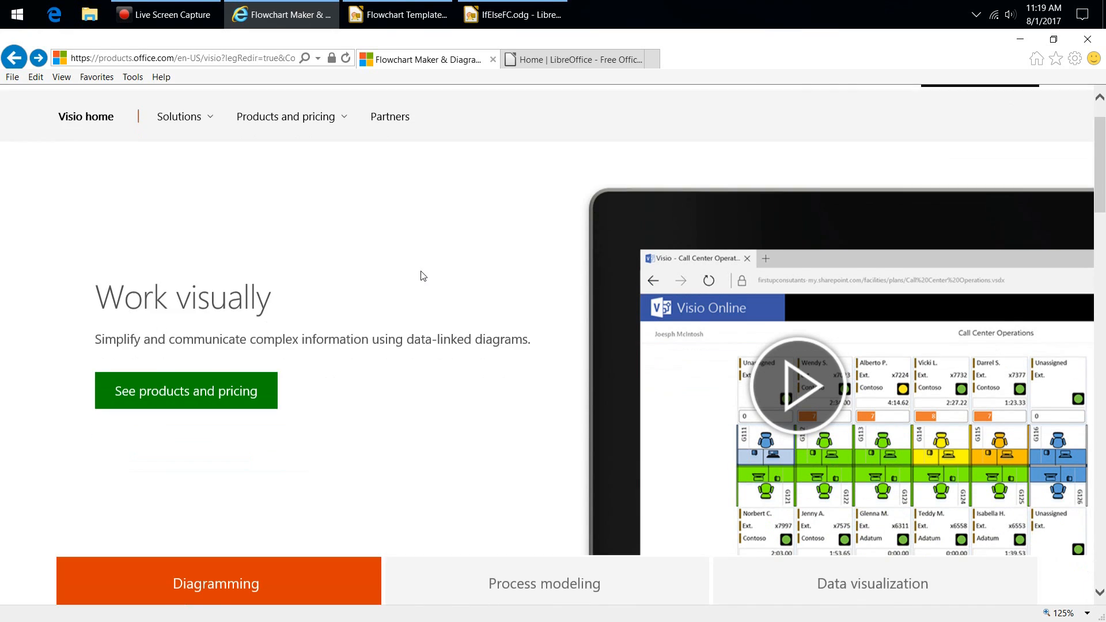
scroll(422, 276, "down", 5)
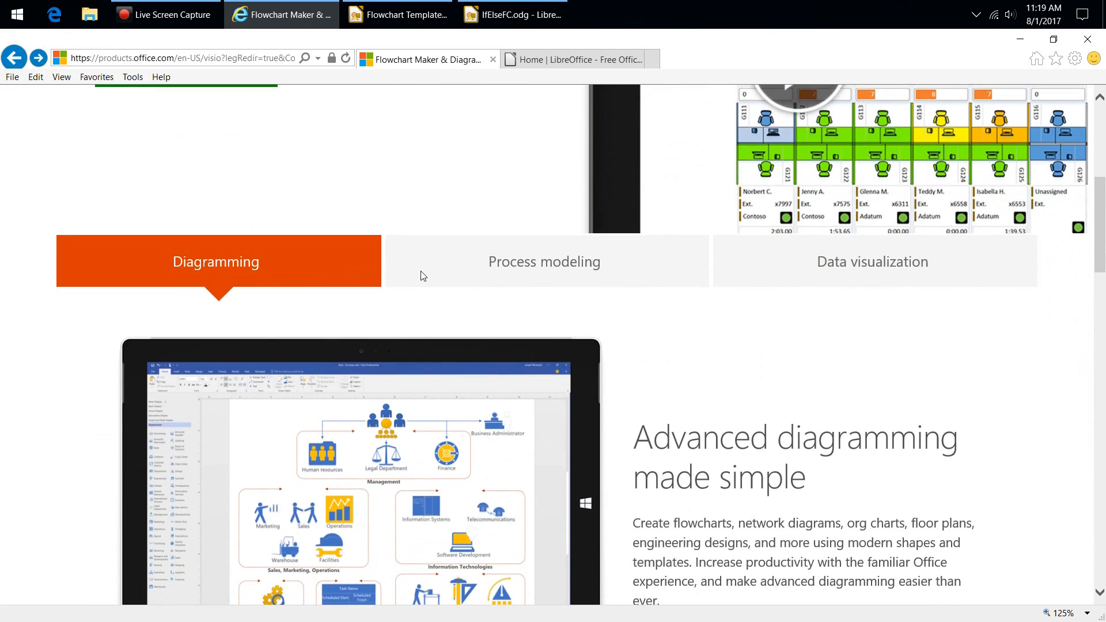
scroll(422, 275, "down", 1)
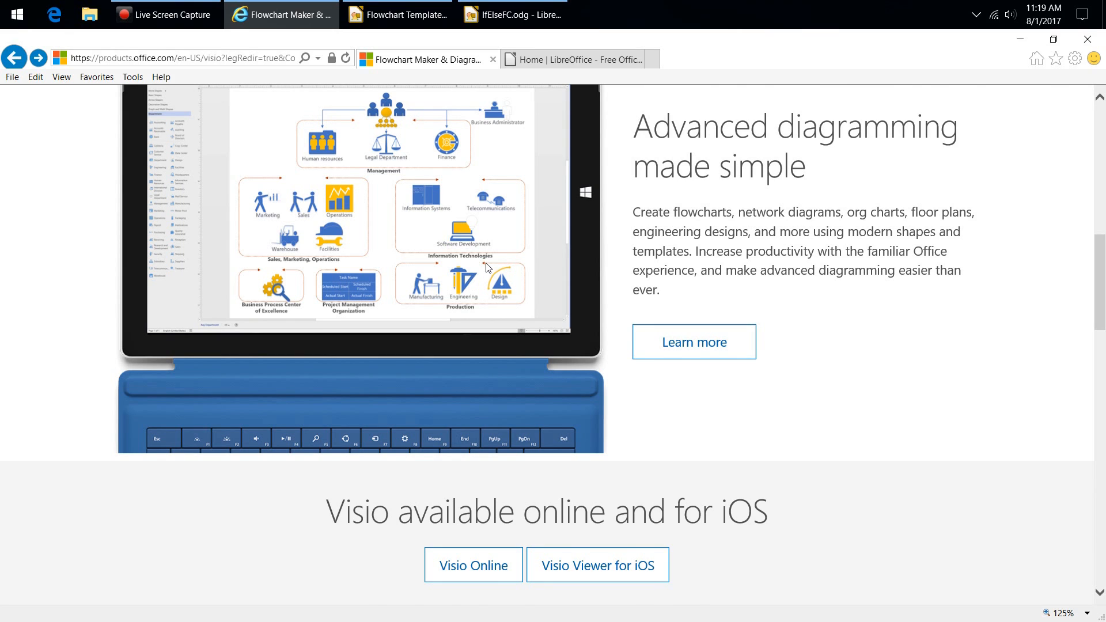
scroll(487, 272, "up", 5)
scroll(483, 269, "up", 2)
scroll(485, 268, "down", 10)
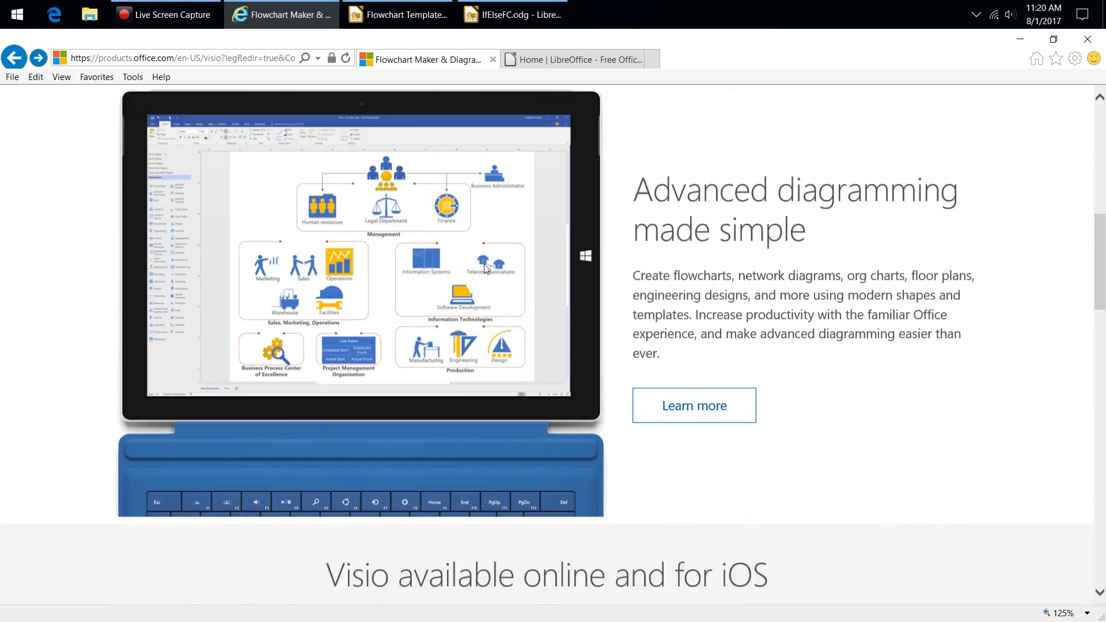
scroll(484, 268, "down", 5)
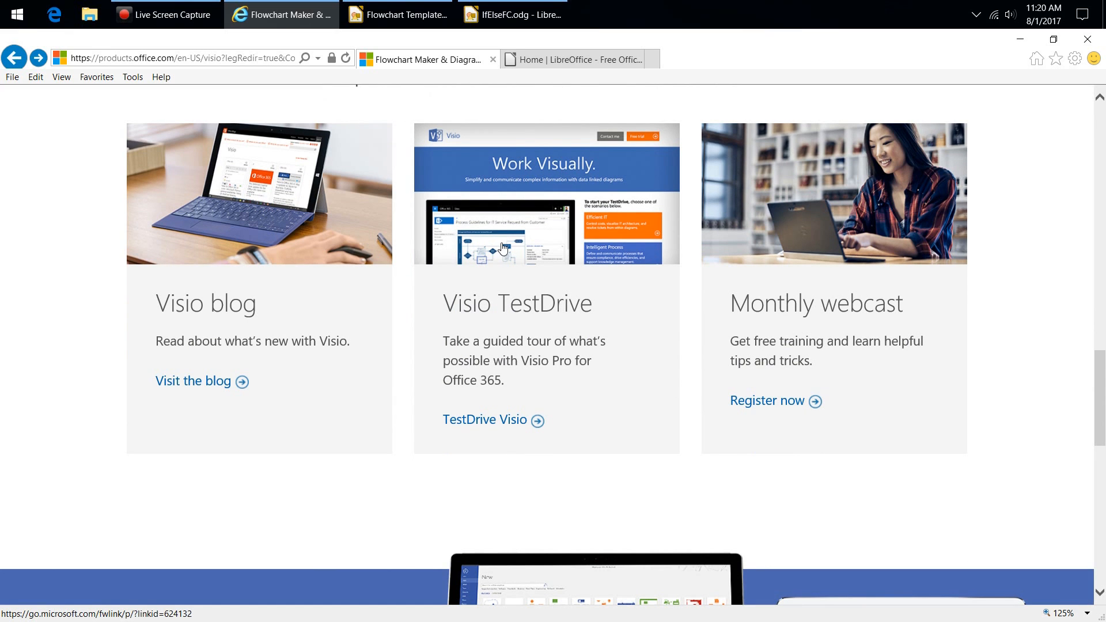
scroll(490, 250, "down", 3)
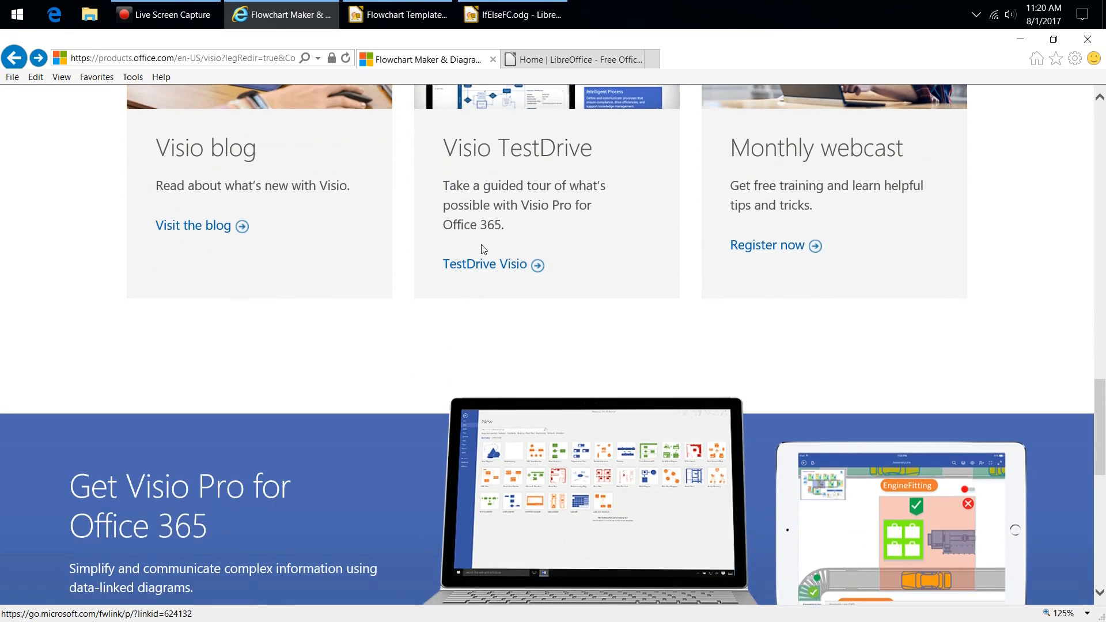
scroll(486, 250, "down", 3)
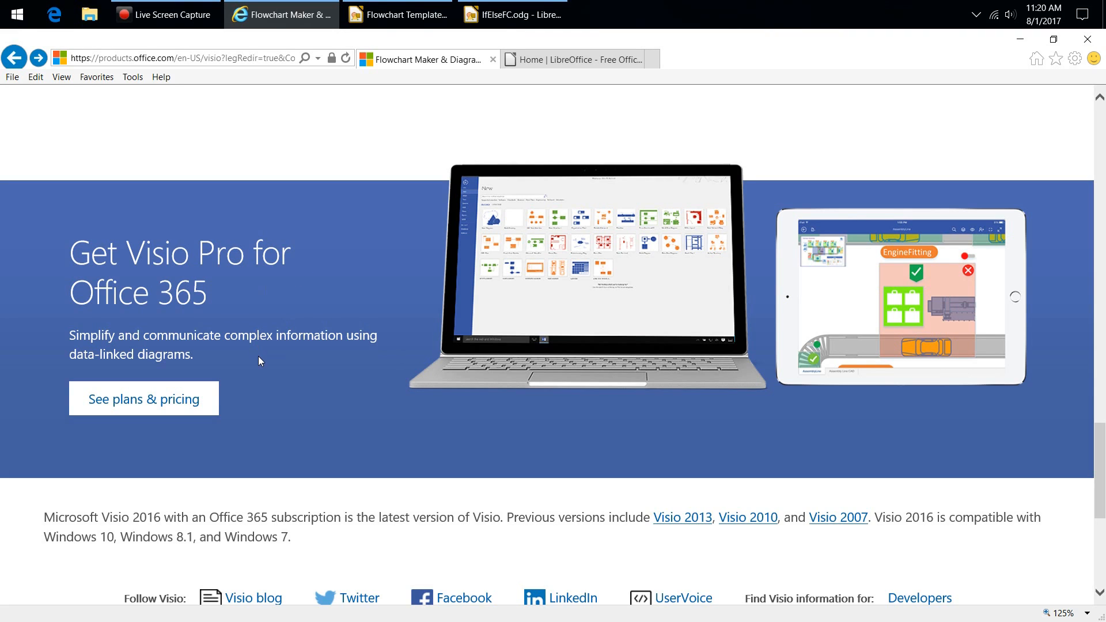
Open the Visio plans and pricing page and compare the prices of the available versions.
left_click(194, 404)
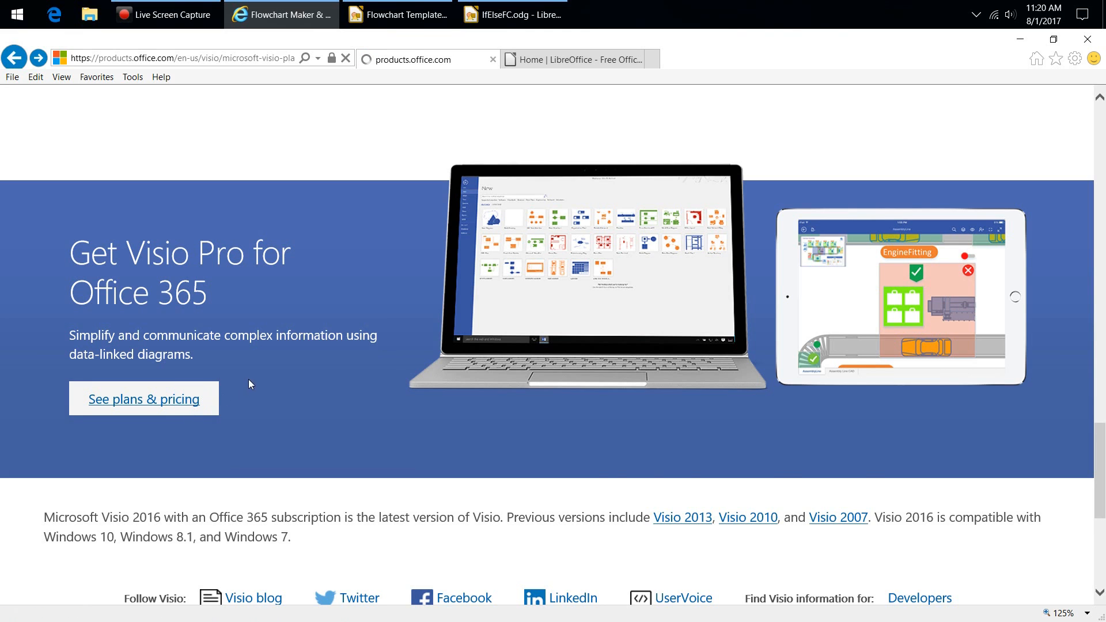
scroll(391, 328, "down", 4)
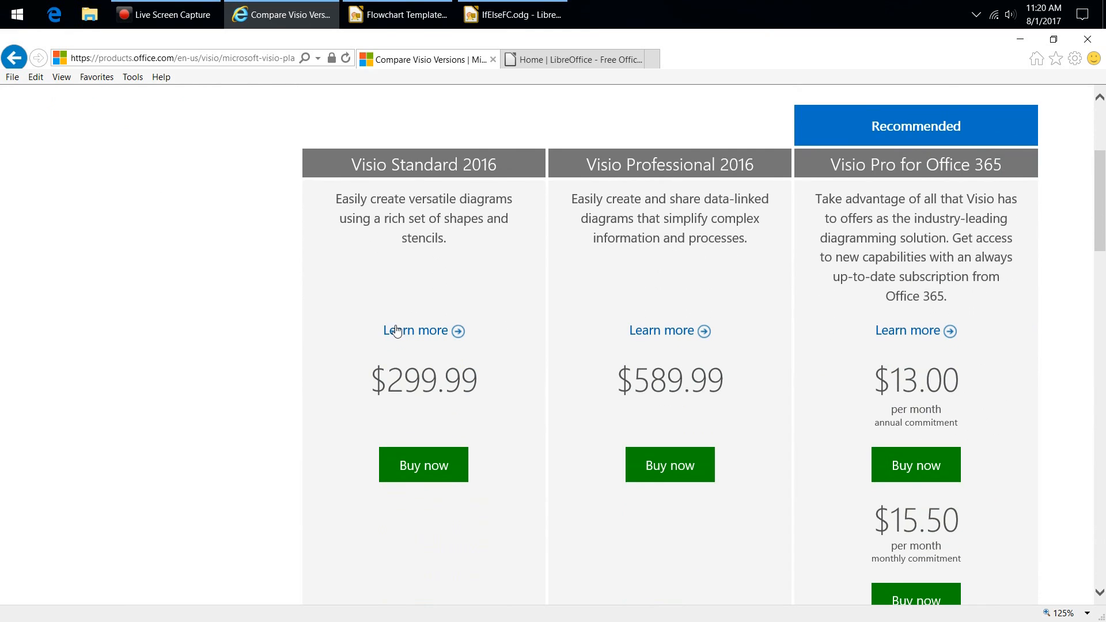
scroll(398, 331, "down", 1)
scroll(412, 335, "up", 5)
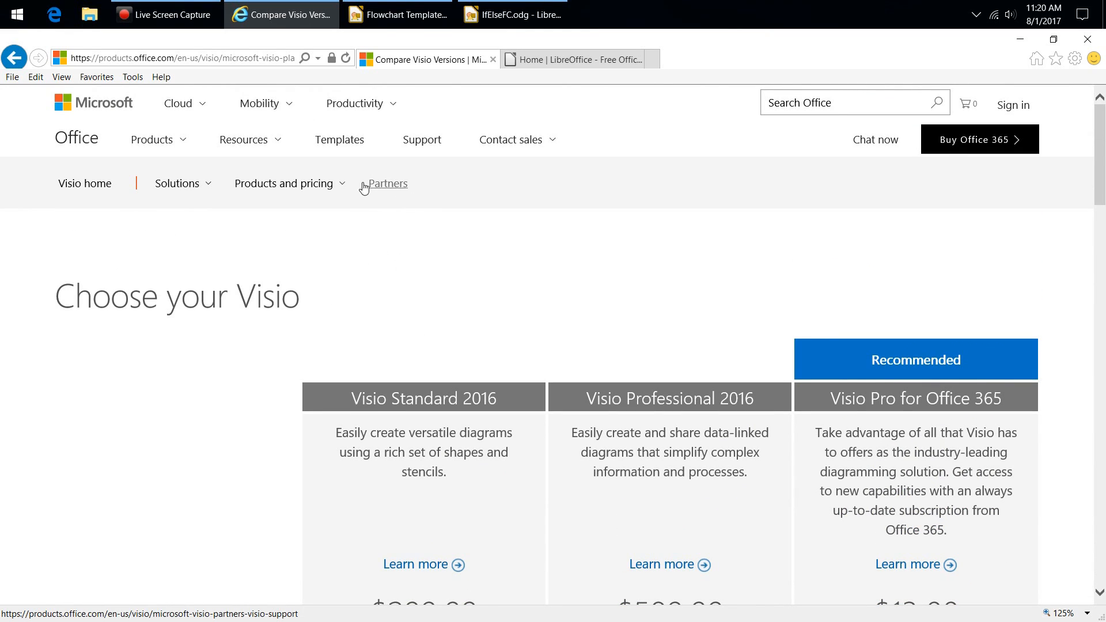
On the already open LibreOffice site, view the "What is LibreOffice?" page about the free office suite and return to the home page.
left_click(563, 61)
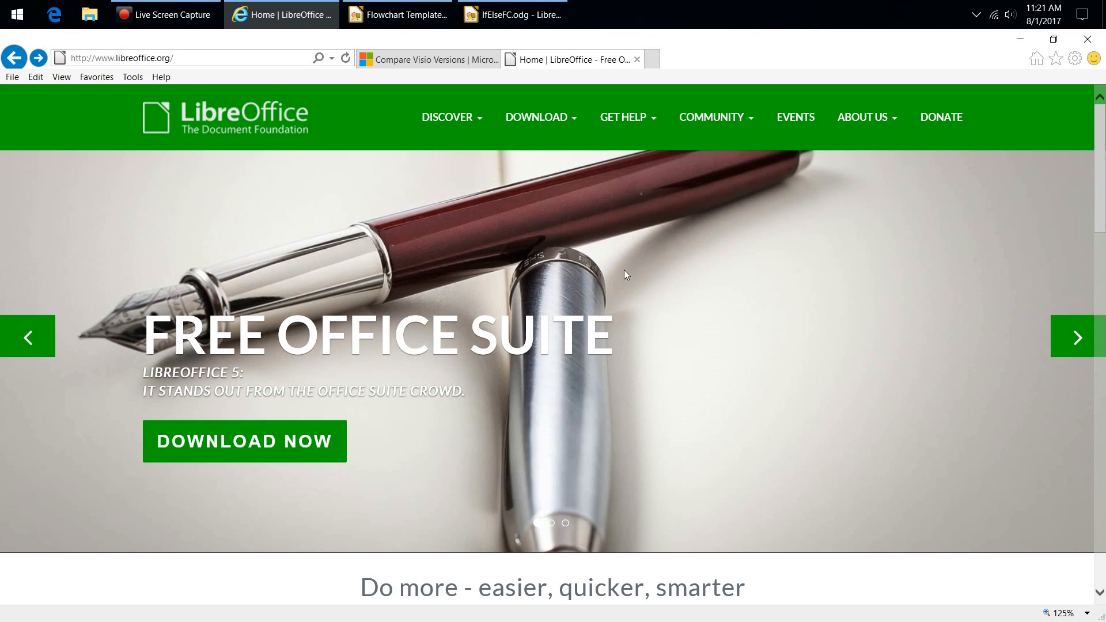
scroll(446, 294, "down", 5)
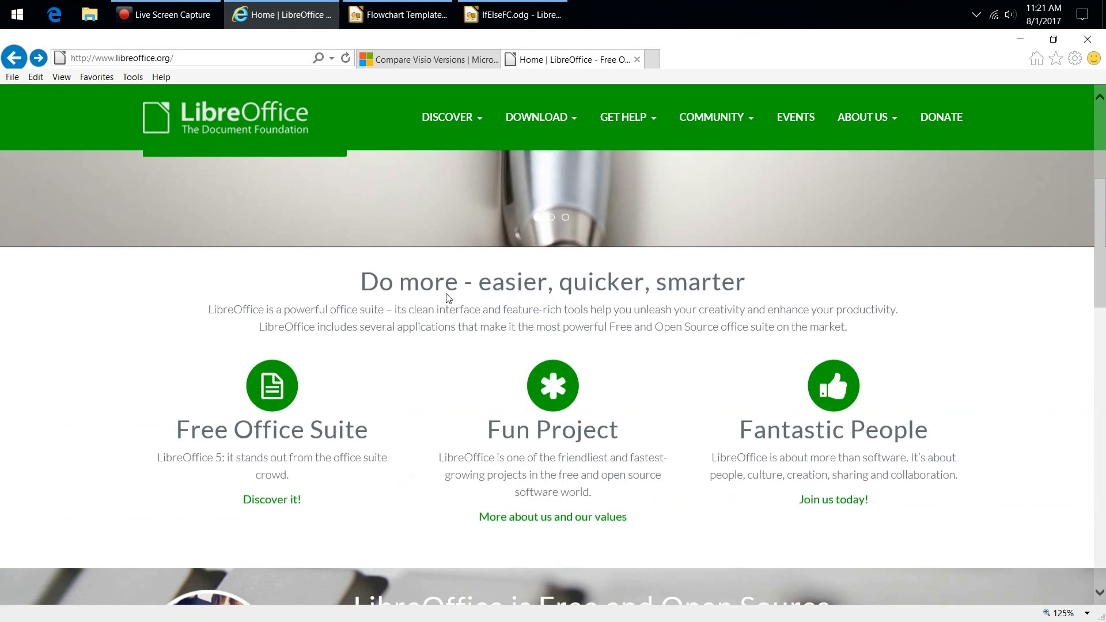
left_click(276, 383)
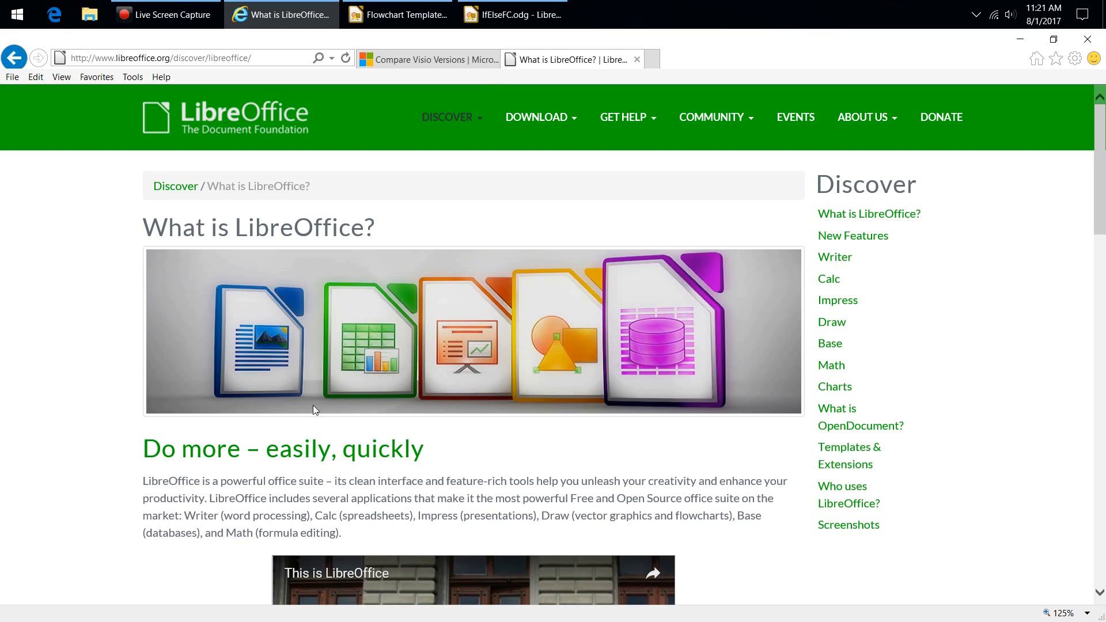
left_click(15, 58)
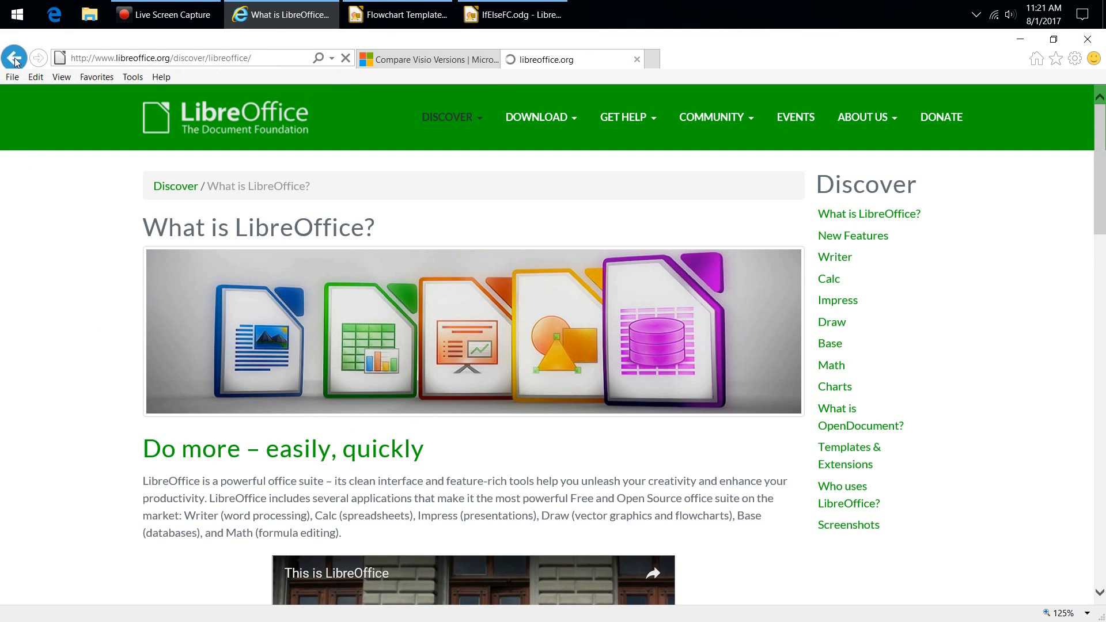
Examine the LibreOffice home page, including its feature summary, open source statement and download and donation options.
scroll(256, 294, "down", 5)
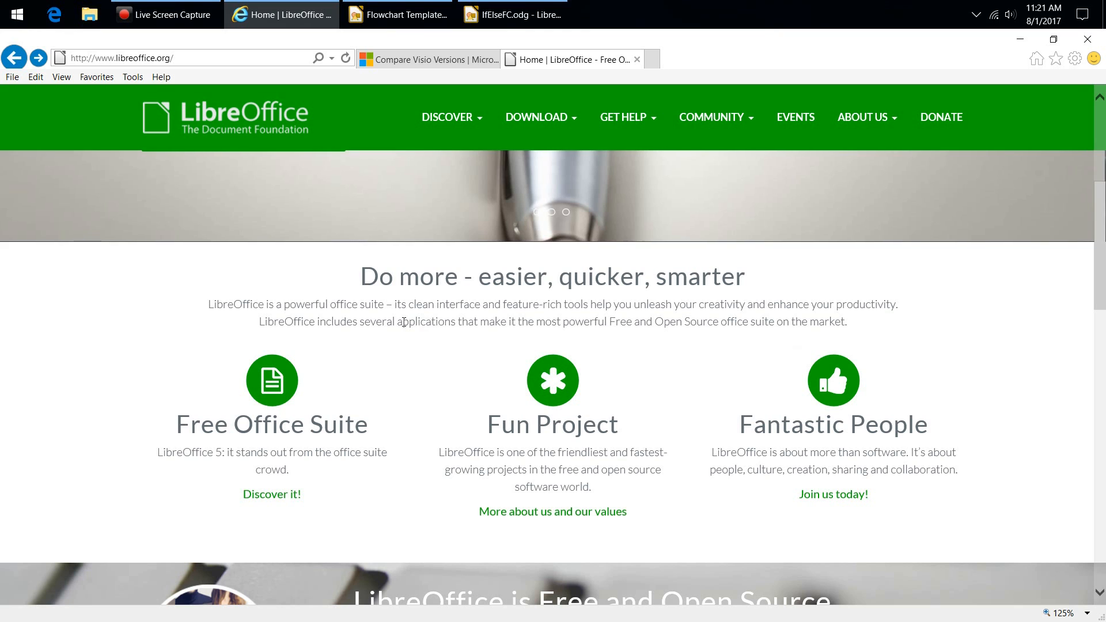
scroll(372, 338, "down", 3)
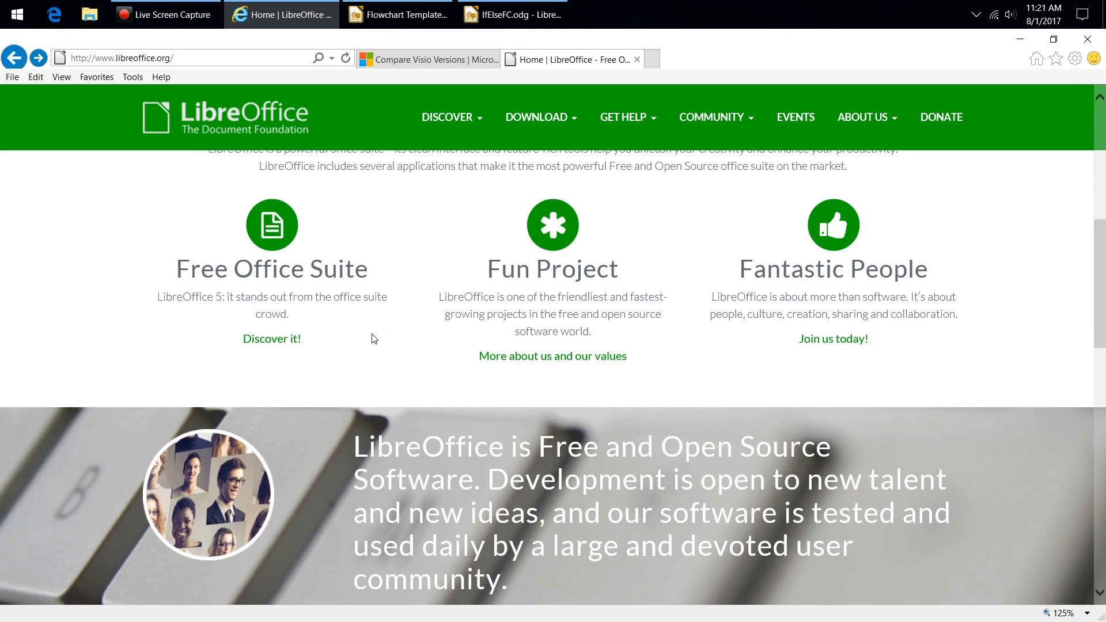
scroll(407, 361, "up", 3)
scroll(407, 360, "up", 6)
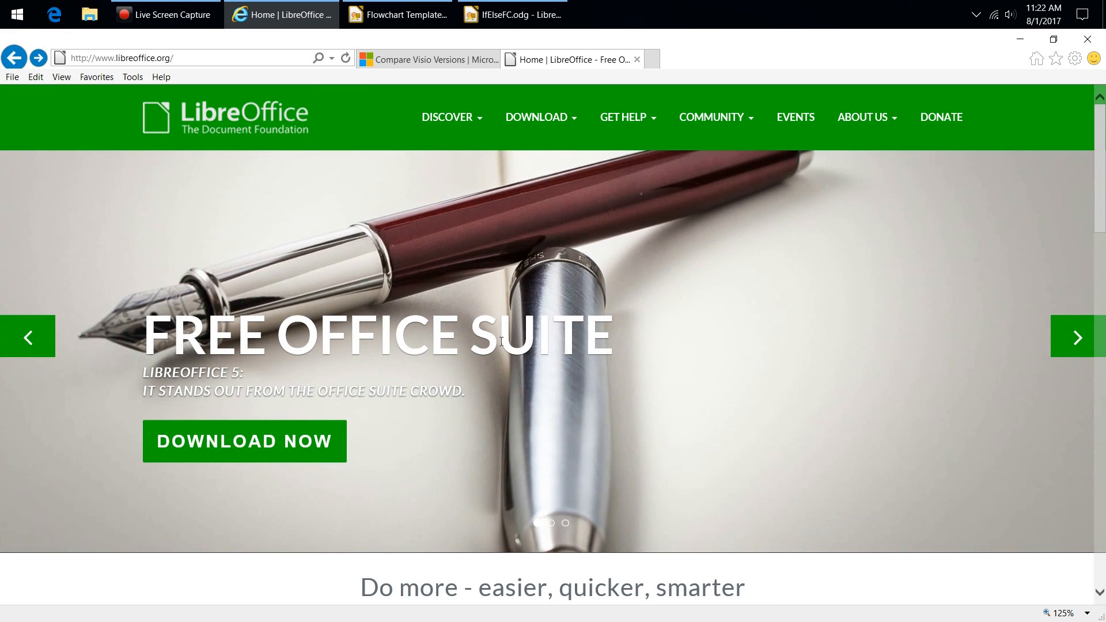
scroll(467, 353, "down", 3)
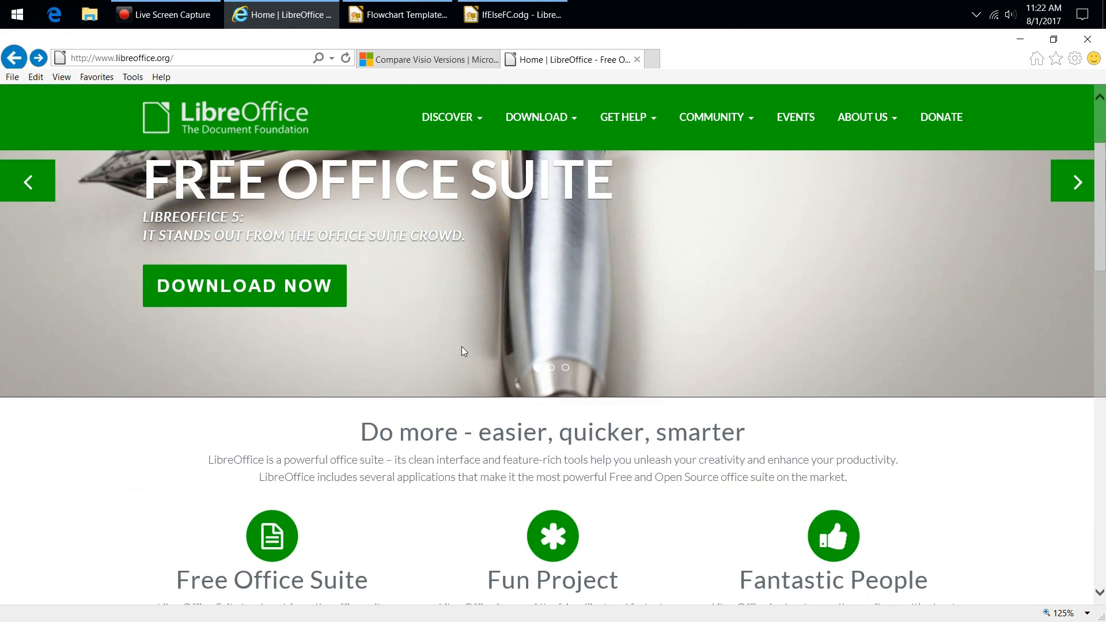
scroll(464, 351, "up", 3)
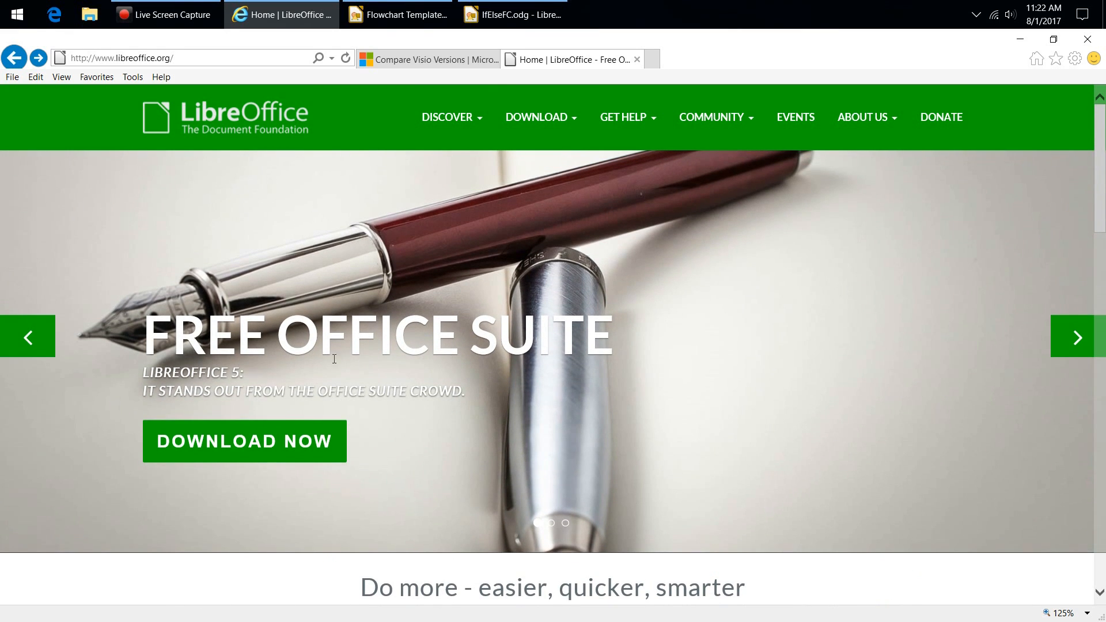
scroll(418, 369, "down", 3)
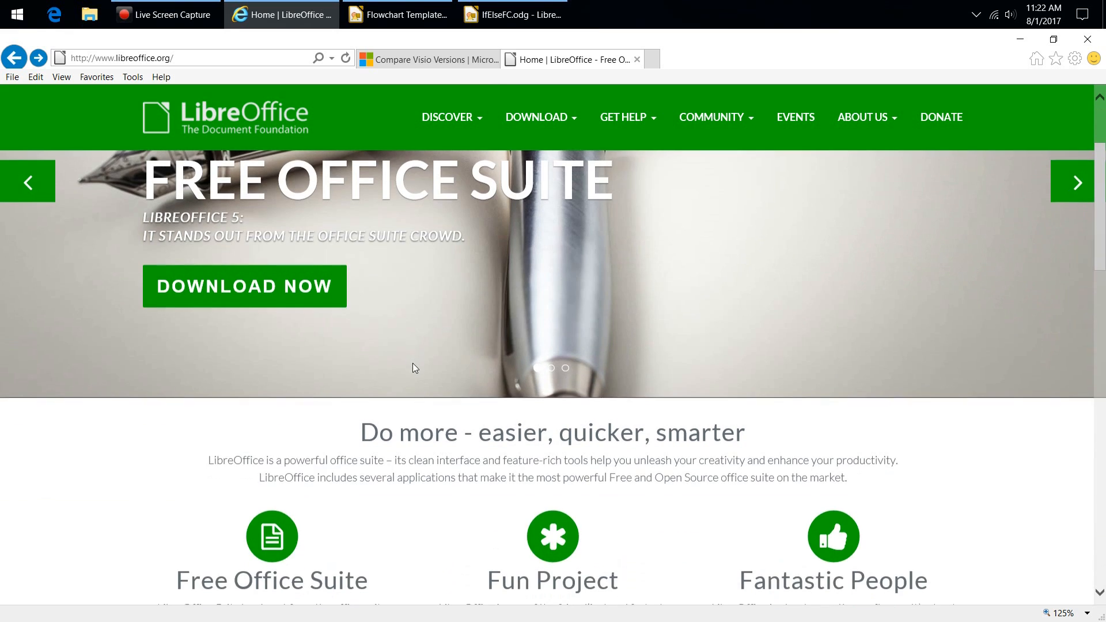
scroll(412, 364, "up", 1)
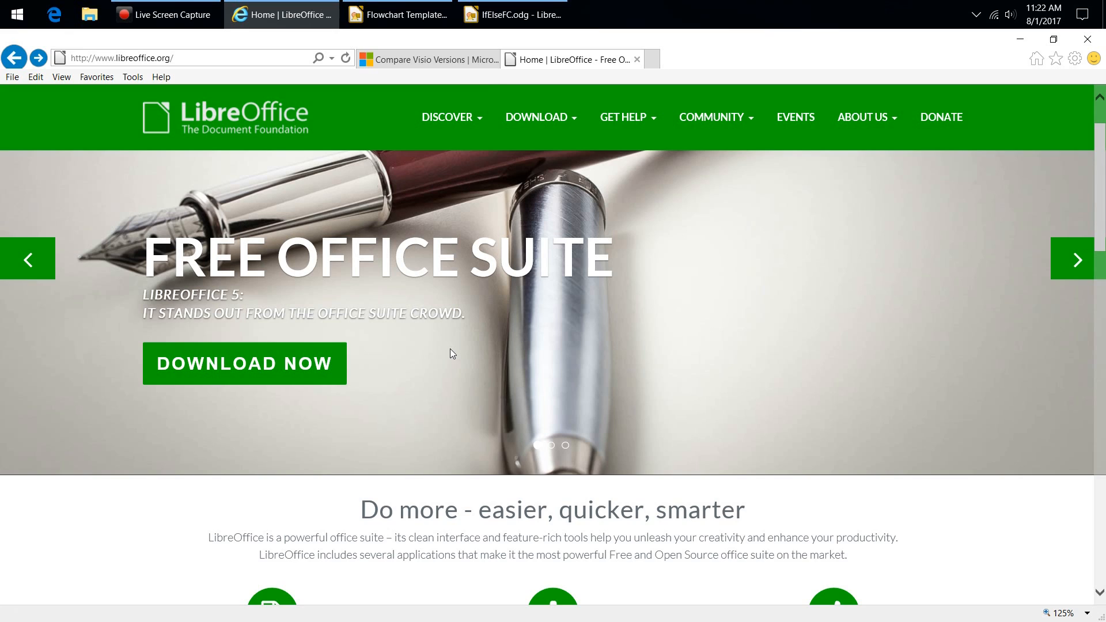
scroll(450, 354, "up", 1)
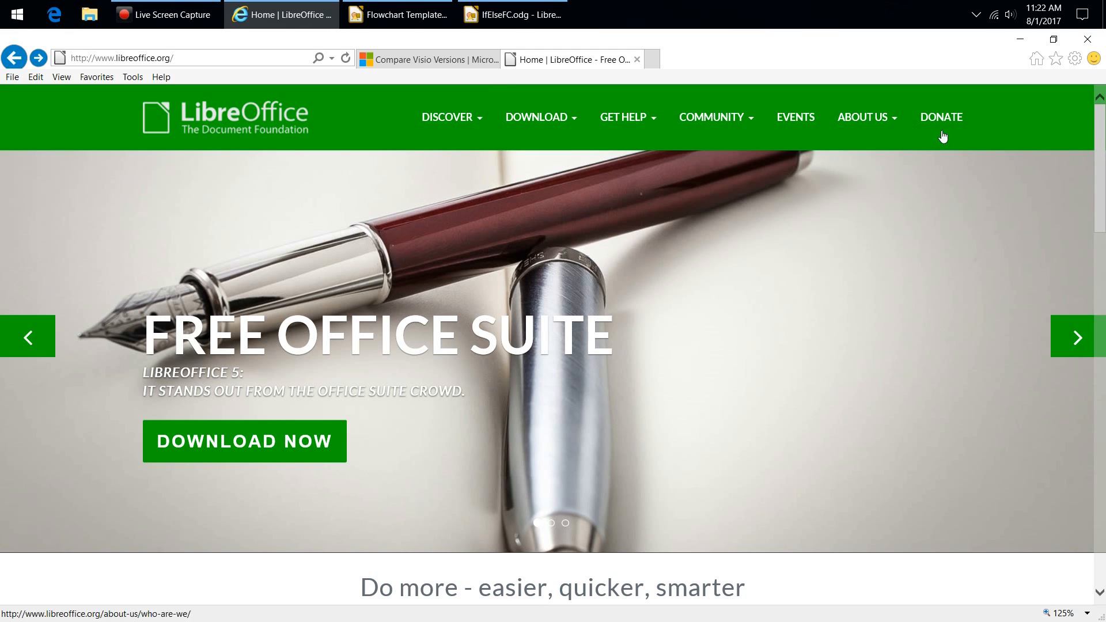
Minimize the browser, then start LibreOffice Draw from the desktop and hide the page thumbnails in the blank drawing.
left_click(1018, 40)
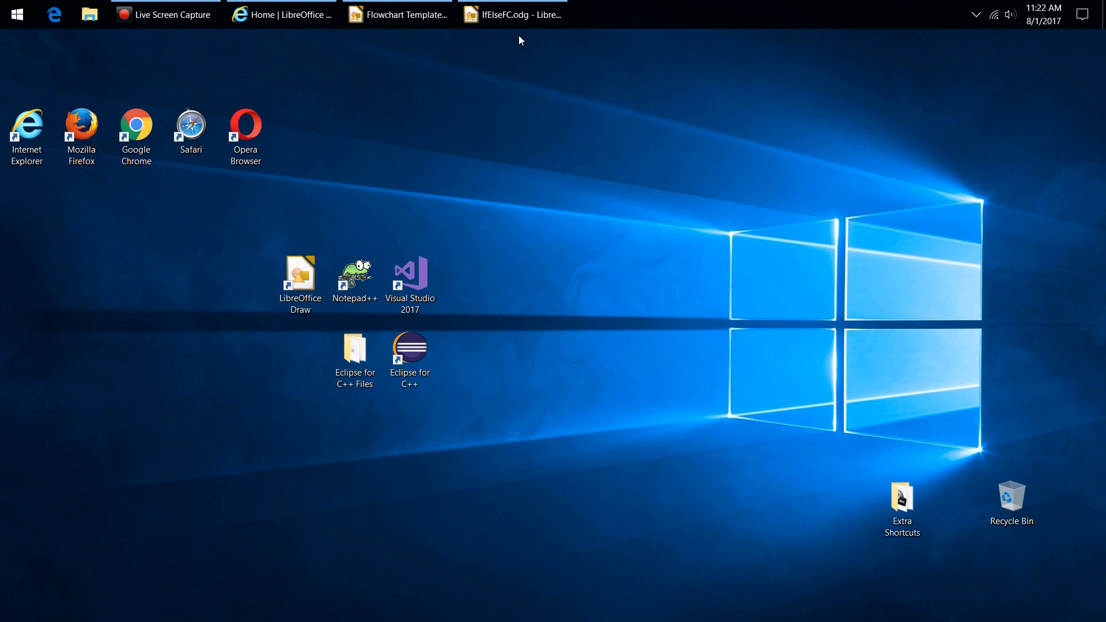
double_click(306, 281)
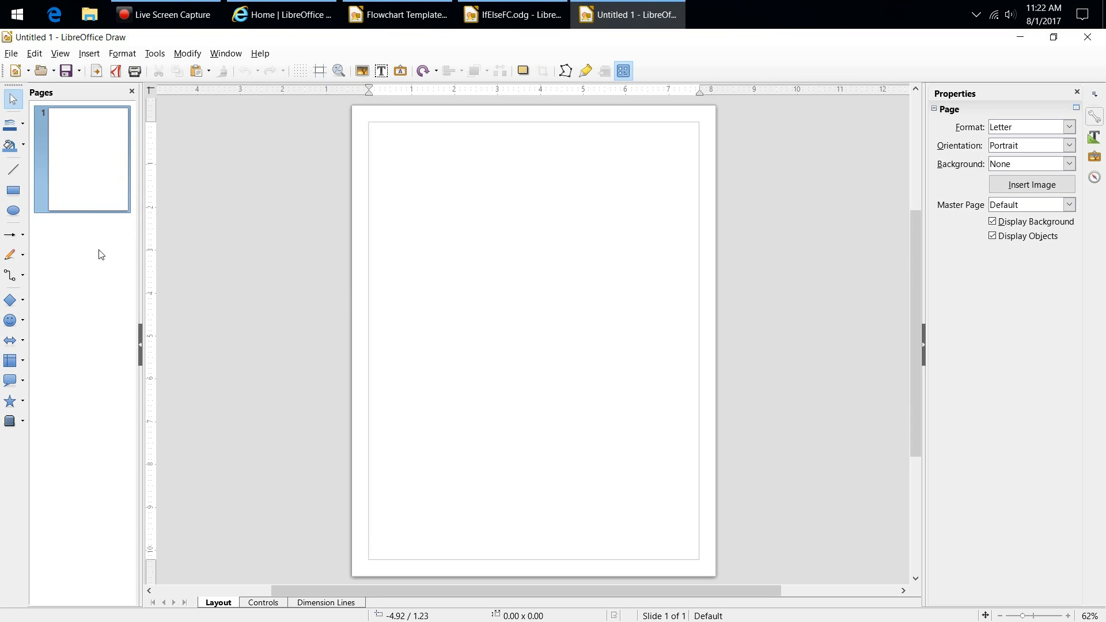
left_click(132, 90)
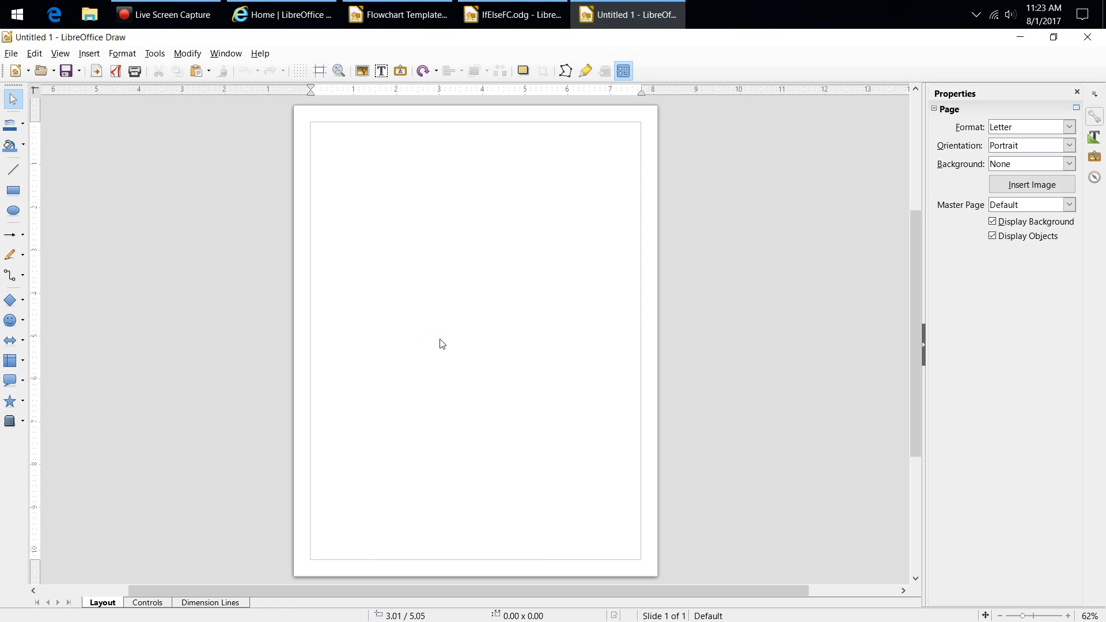
scroll(440, 345, "up", 3)
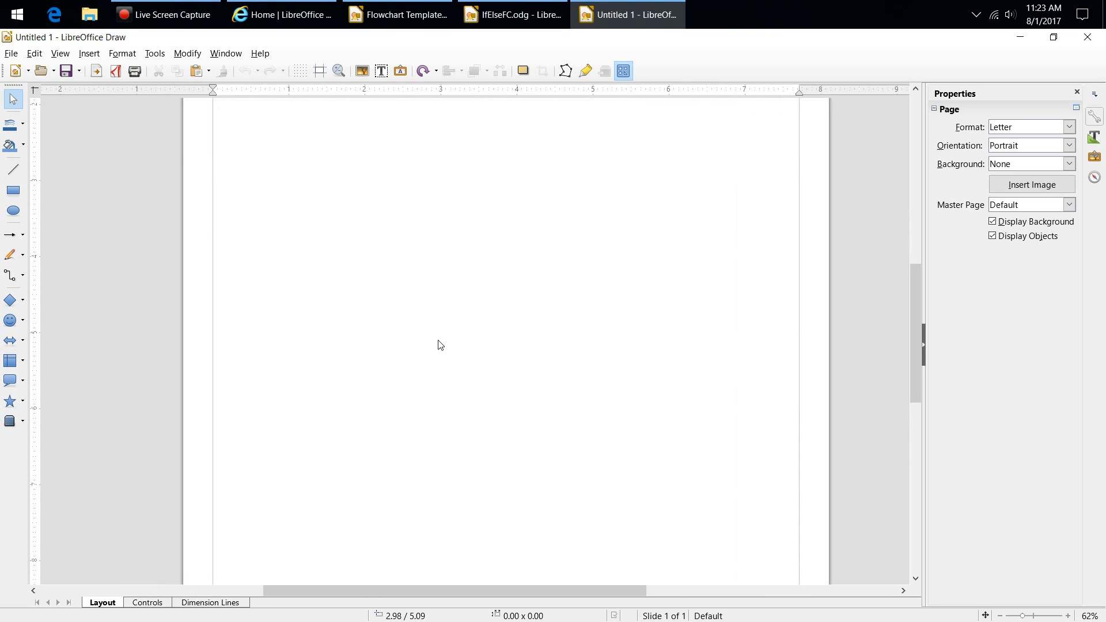
left_click_drag(916, 309, 917, 245)
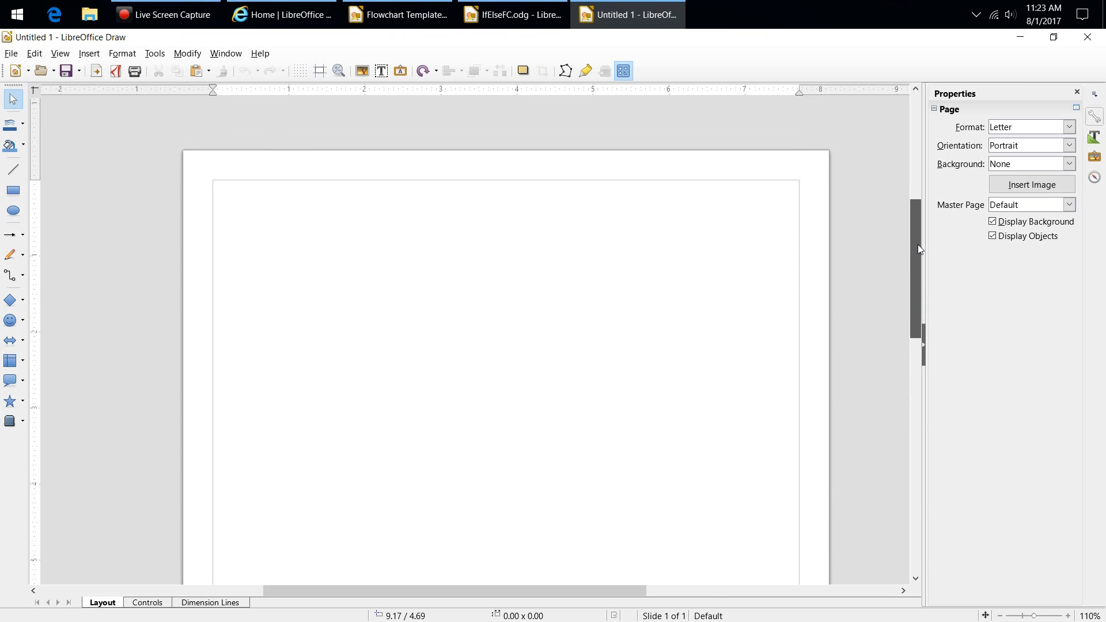
scroll(556, 322, "down", 3)
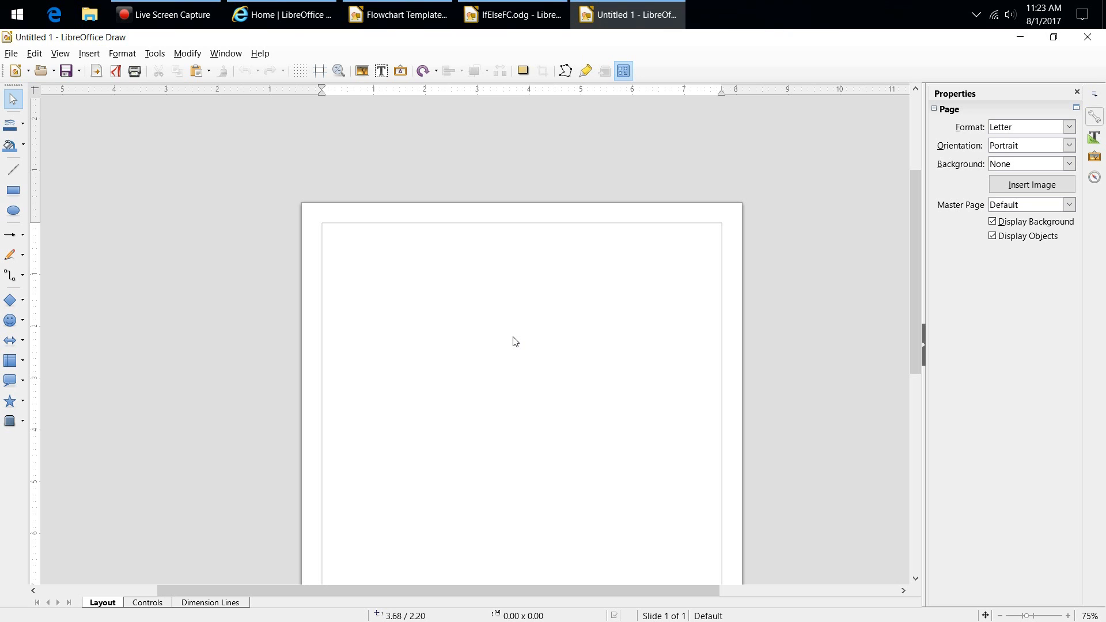
Turn on the display grid and the helplines while moving for the blank drawing page.
scroll(515, 341, "down", 1)
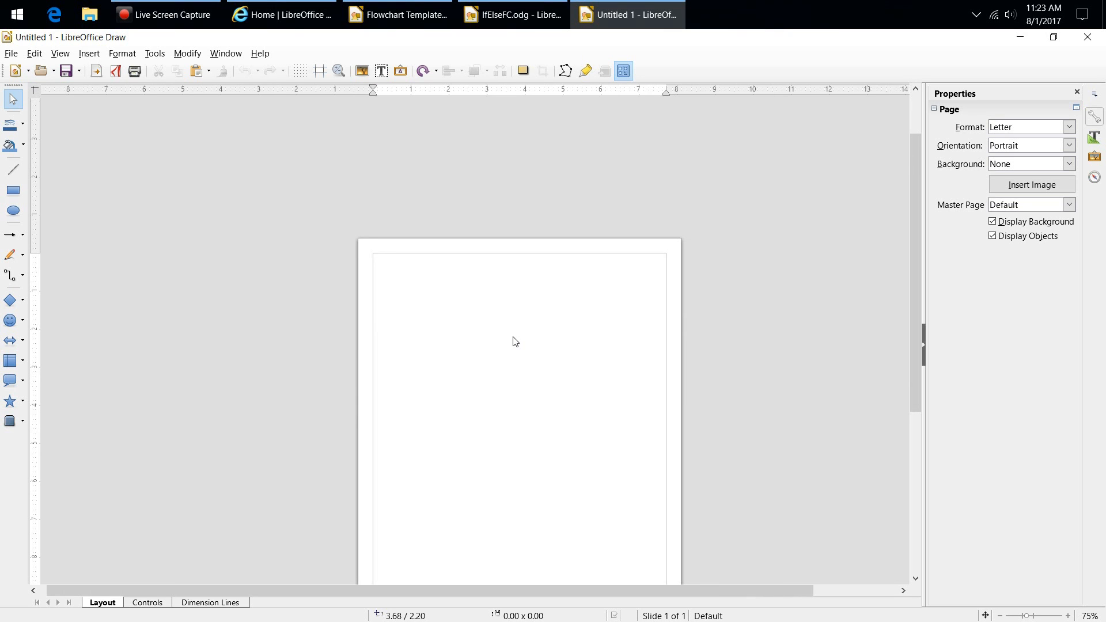
scroll(515, 342, "up", 2)
scroll(515, 342, "down", 1)
scroll(515, 341, "up", 1)
scroll(516, 342, "up", 1)
scroll(515, 341, "down", 1)
scroll(515, 341, "up", 1)
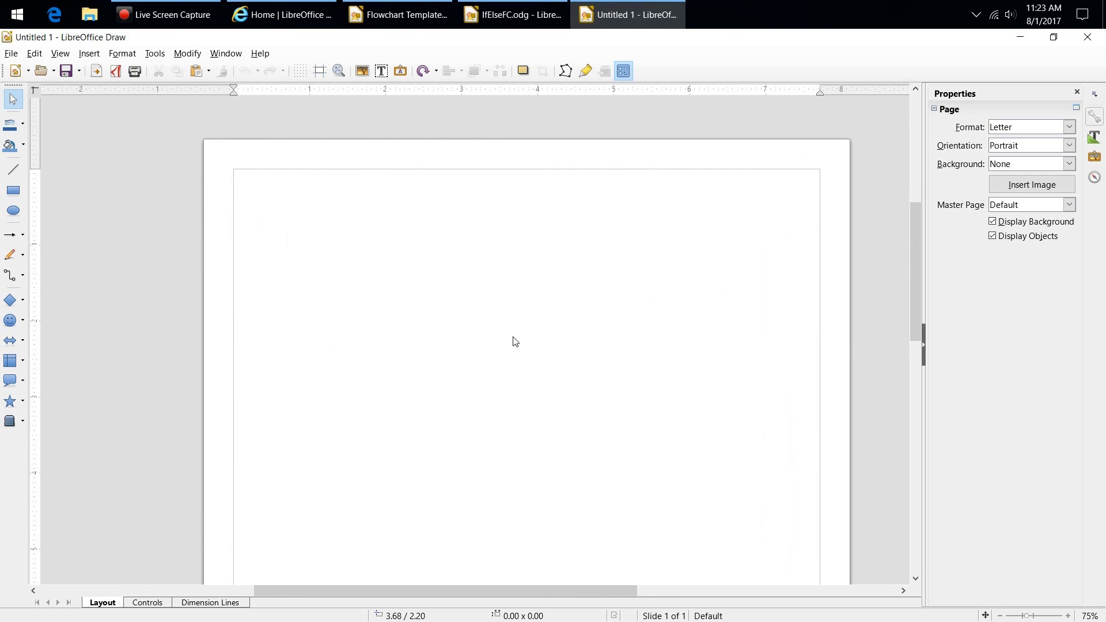
scroll(531, 329, "up", 1)
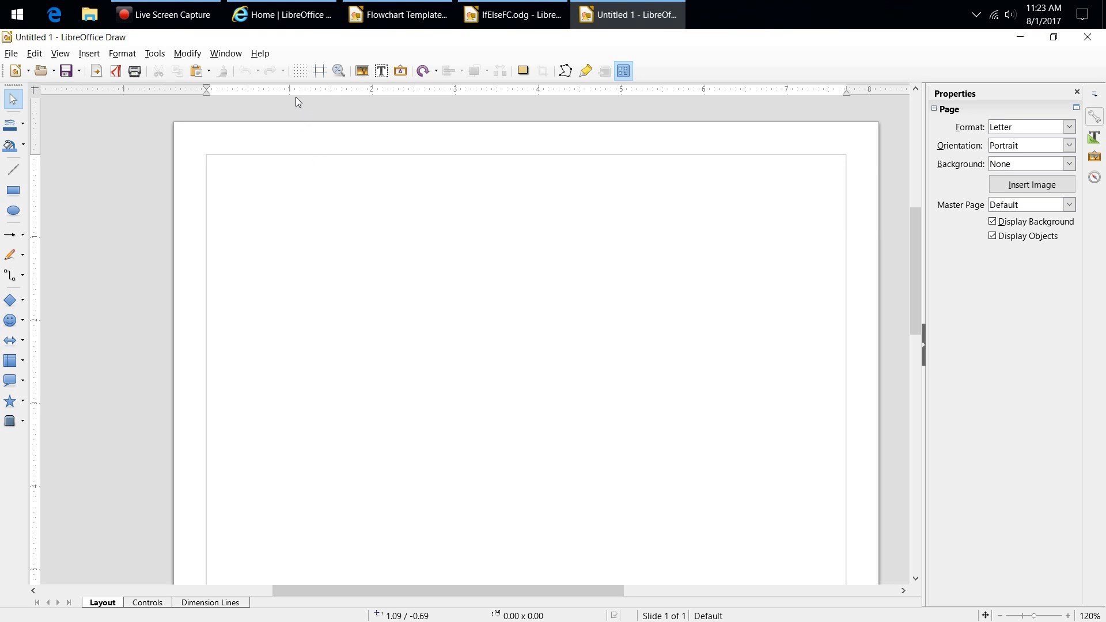
left_click(301, 73)
left_click(321, 72)
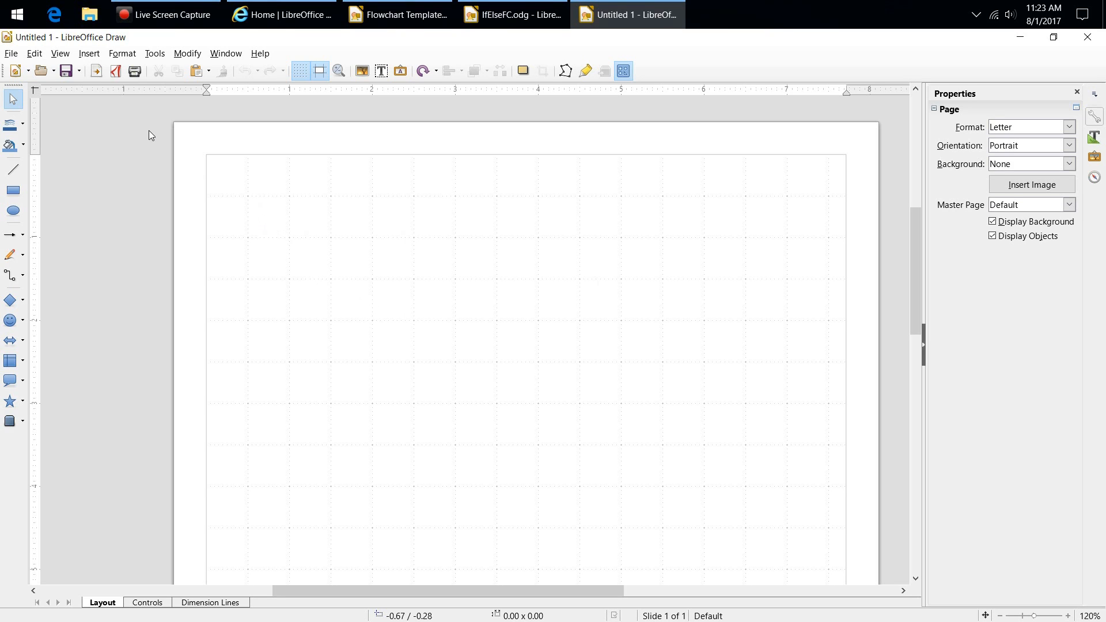
left_click(61, 54)
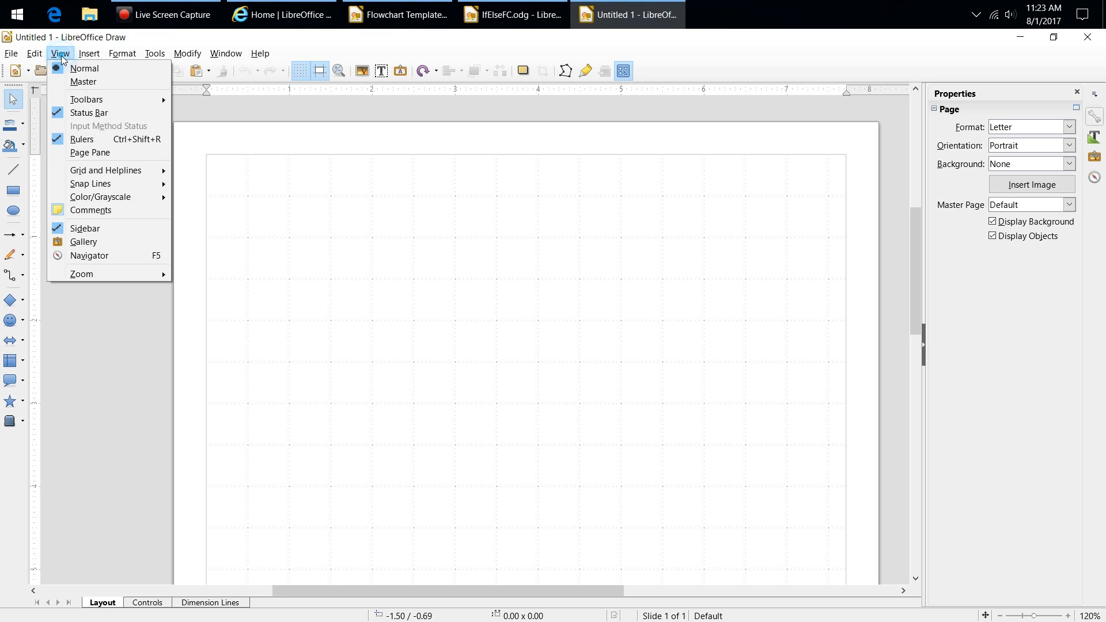
mouse_move(142, 171)
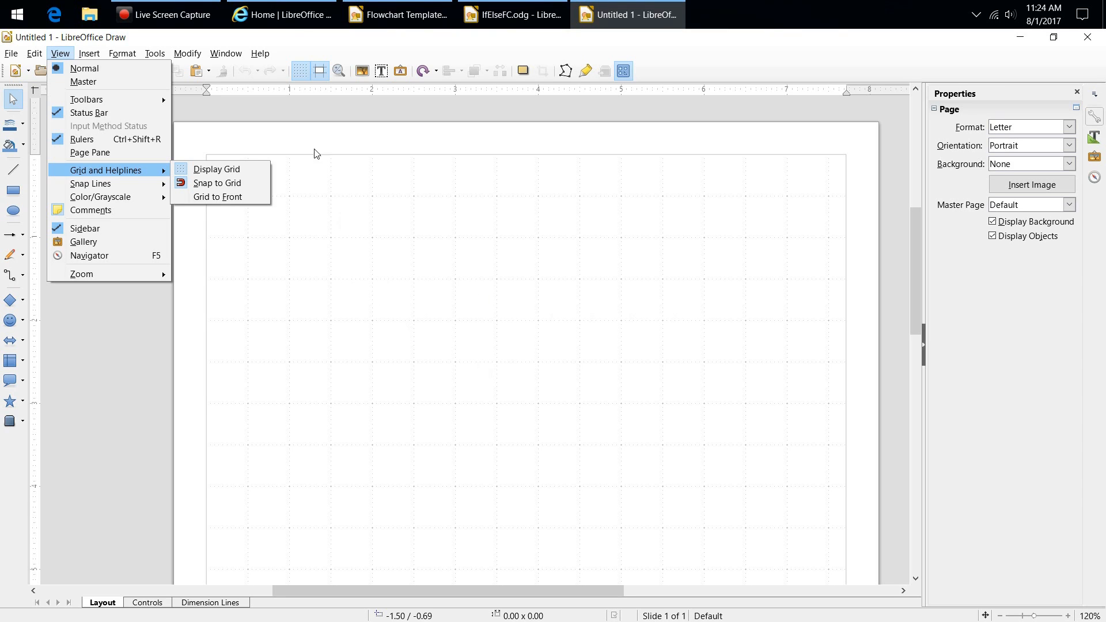
left_click(258, 109)
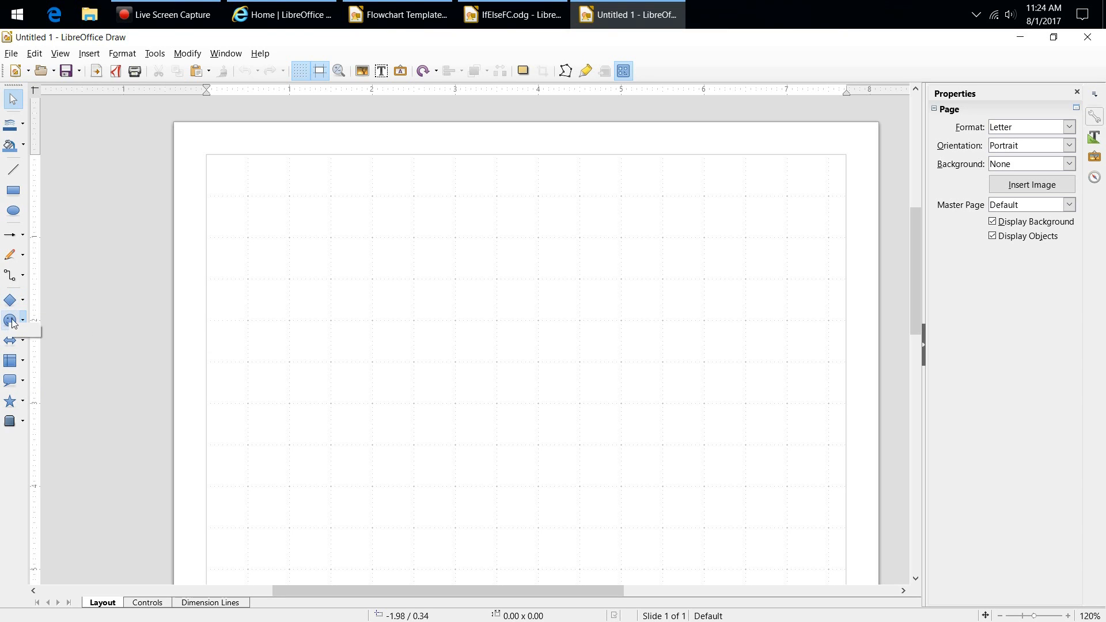
Draw a flowchart process rectangle in the upper part of the page and resize it to about 0.95 × 0.40 inches.
left_click(23, 361)
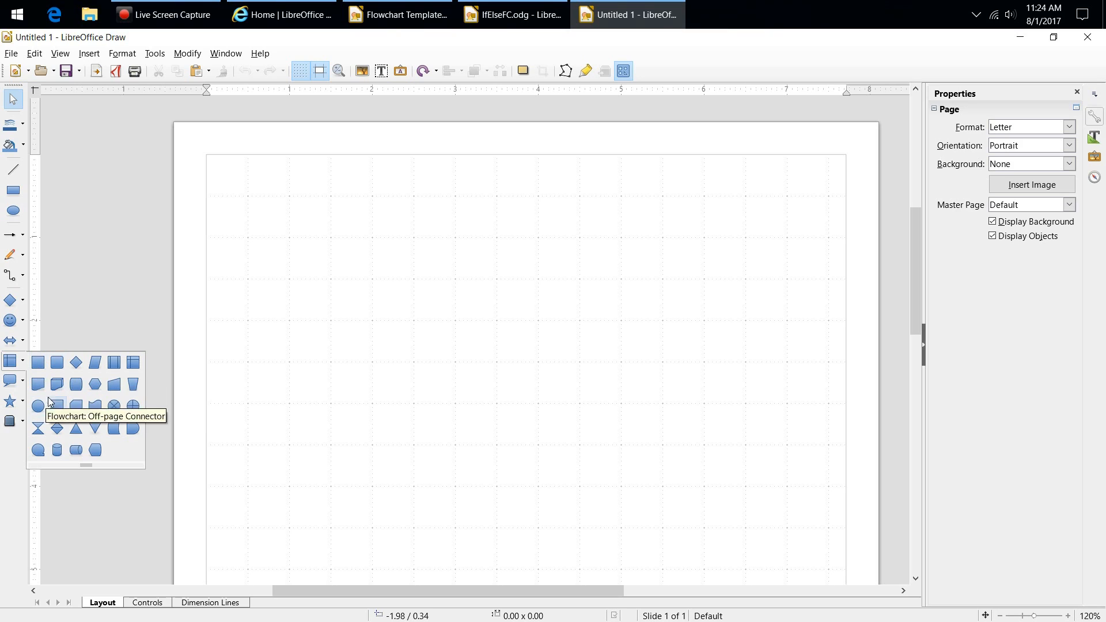
left_click(37, 365)
left_click_drag(339, 283, 412, 317)
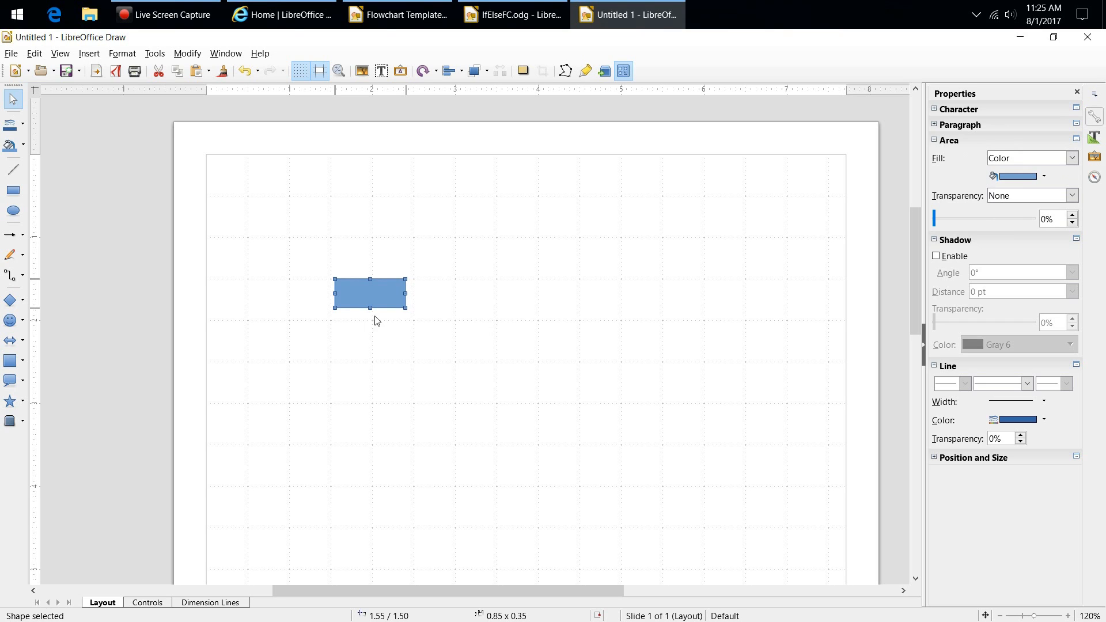
left_click(407, 301)
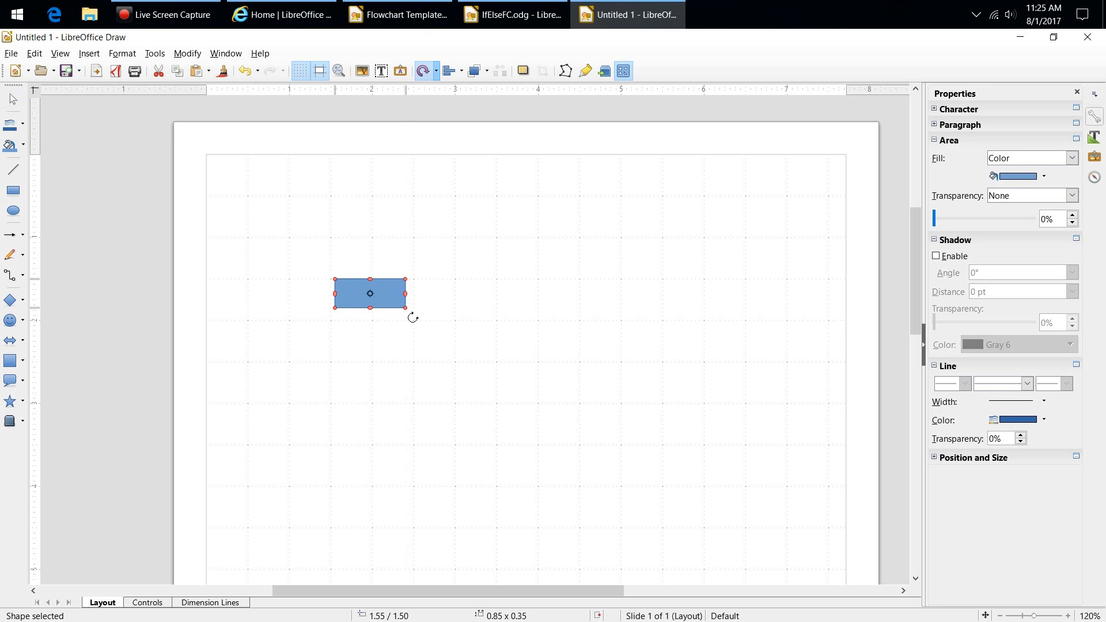
left_click(424, 303)
left_click(397, 301)
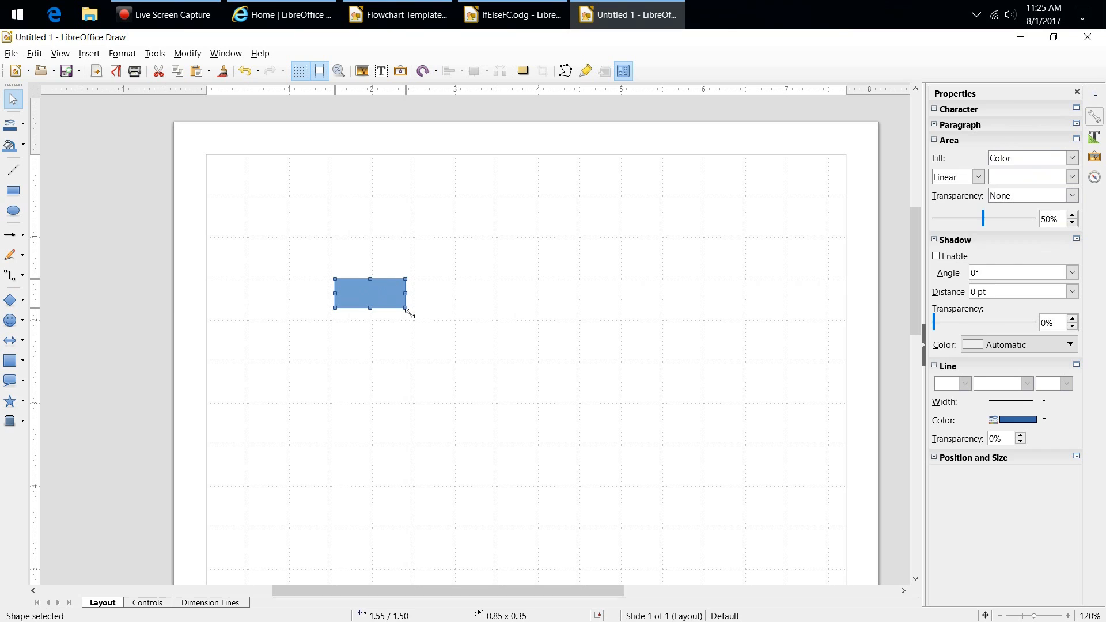
left_click_drag(405, 308, 415, 313)
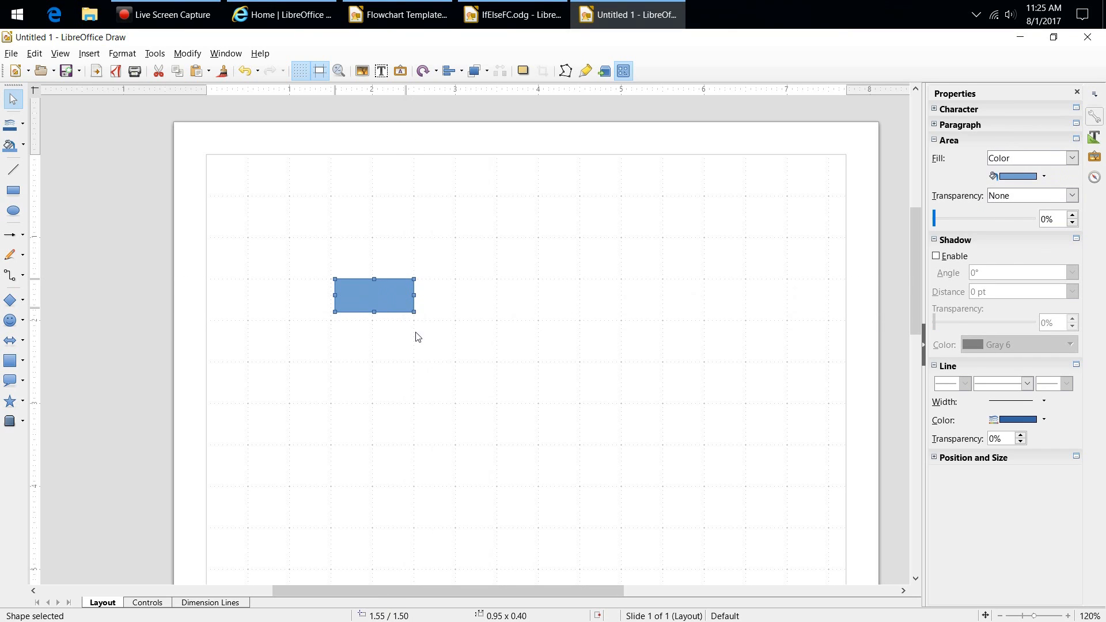
left_click(382, 331)
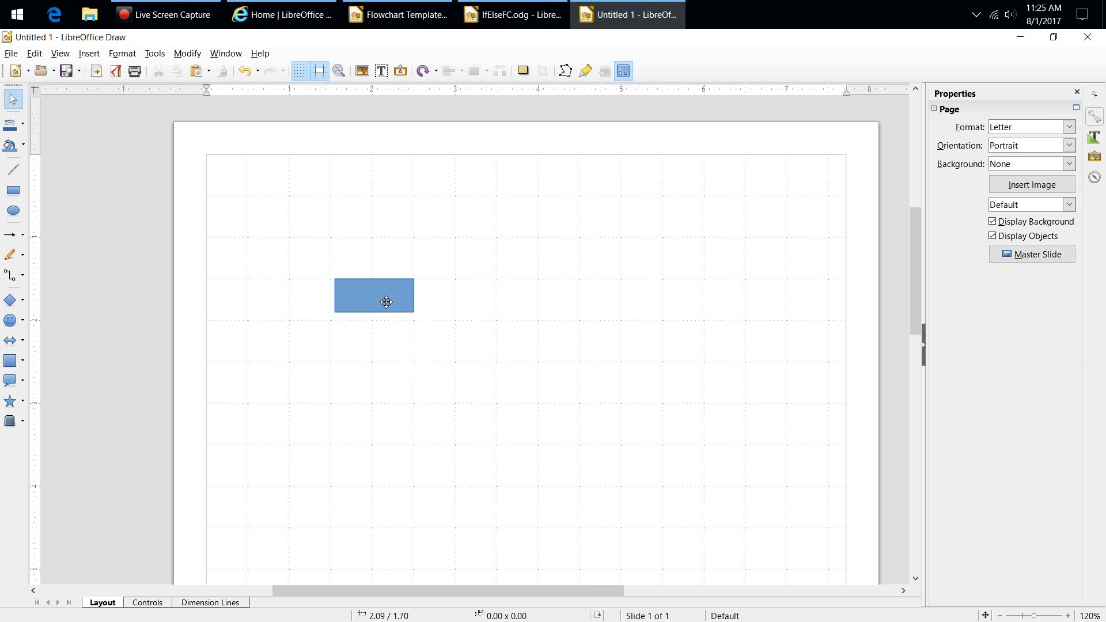
Change the process rectangle's area fill to white from the standard palette.
right_click(385, 301)
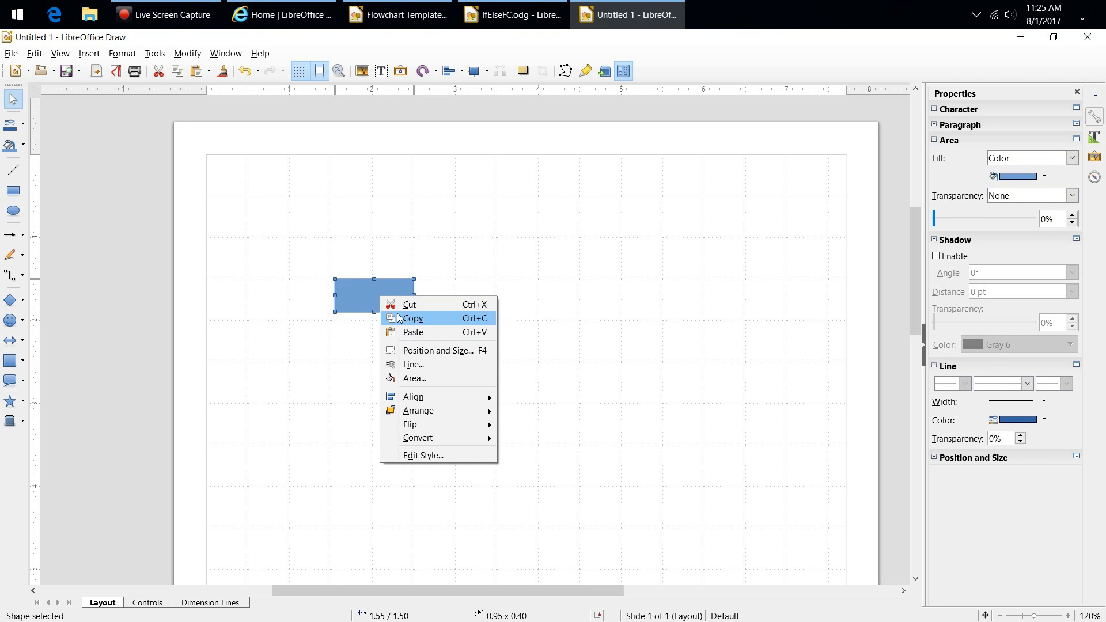
left_click(353, 289)
right_click(388, 295)
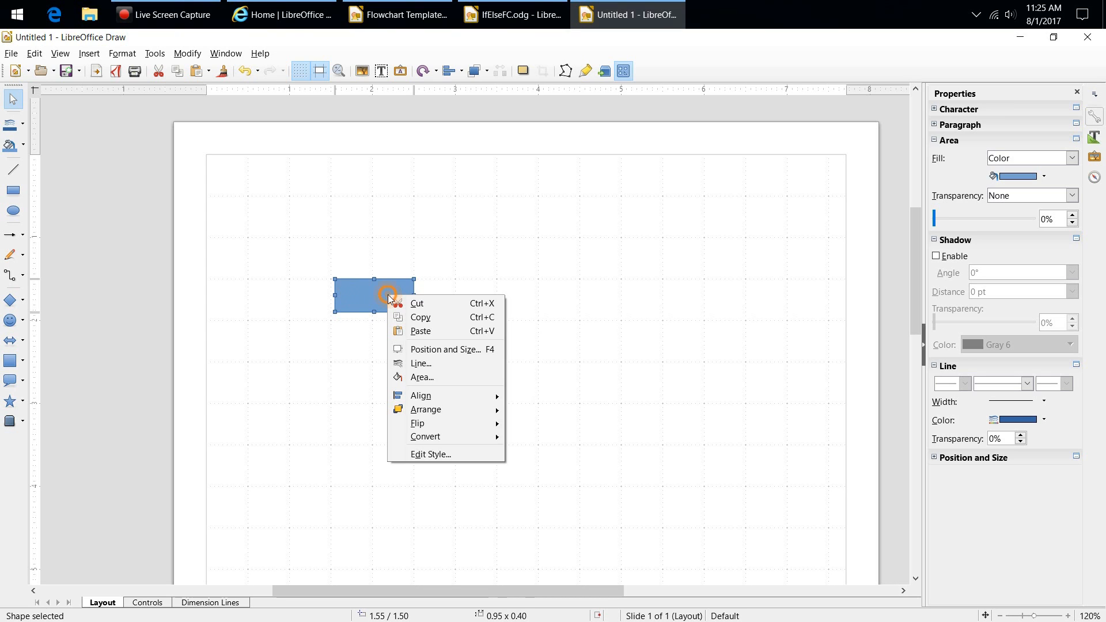
left_click(417, 377)
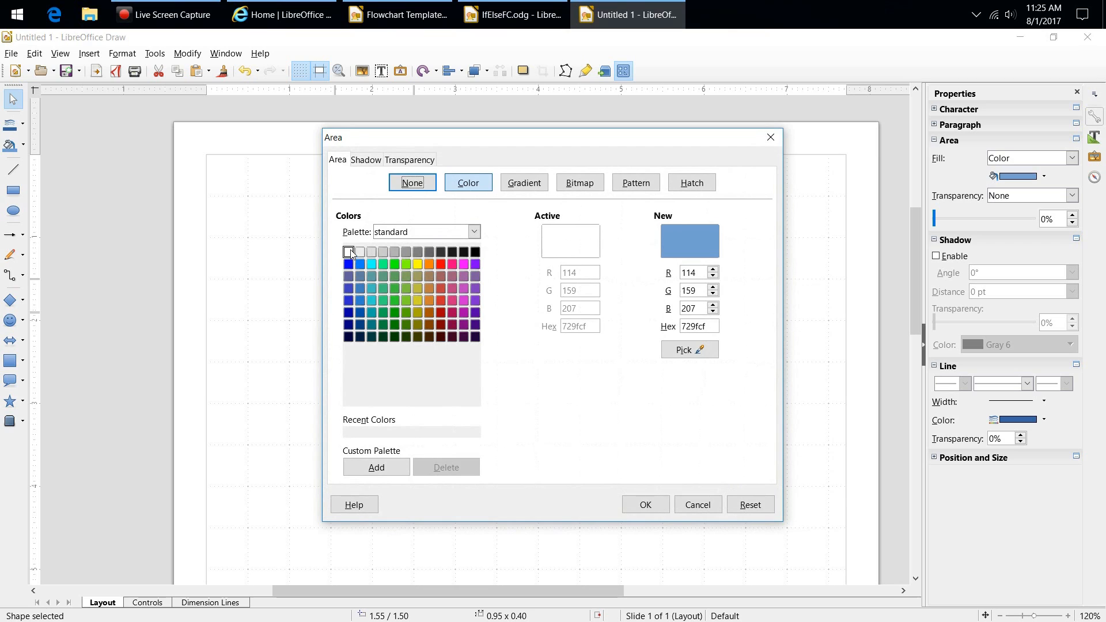
left_click(349, 251)
left_click(645, 504)
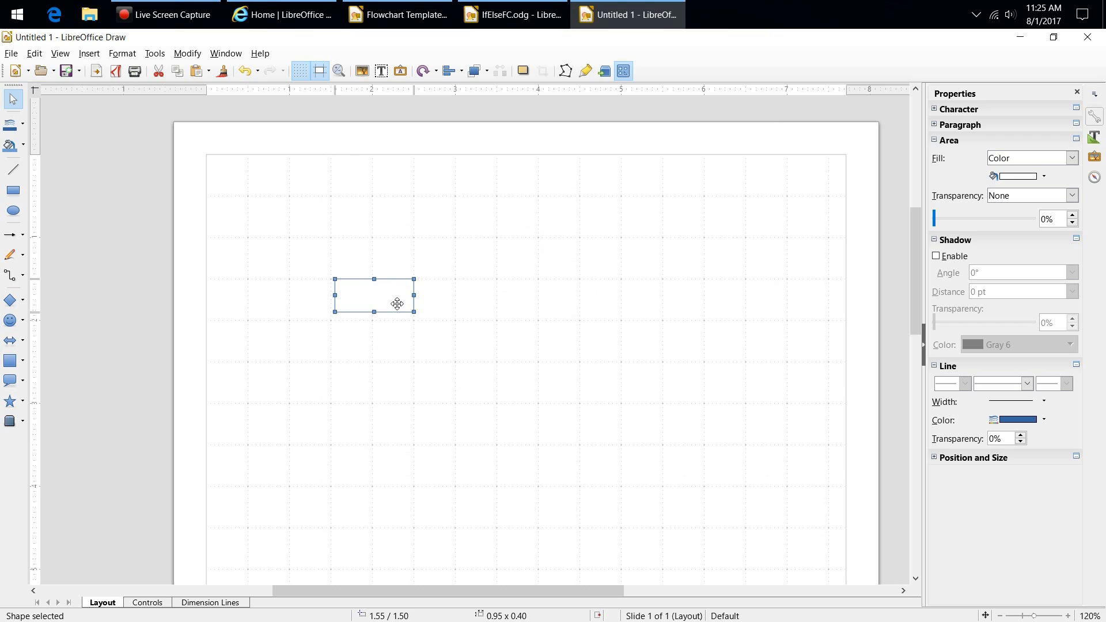
Start text editing in the white rectangle and set its character size to 10 in Liberation Sans Regular.
double_click(391, 303)
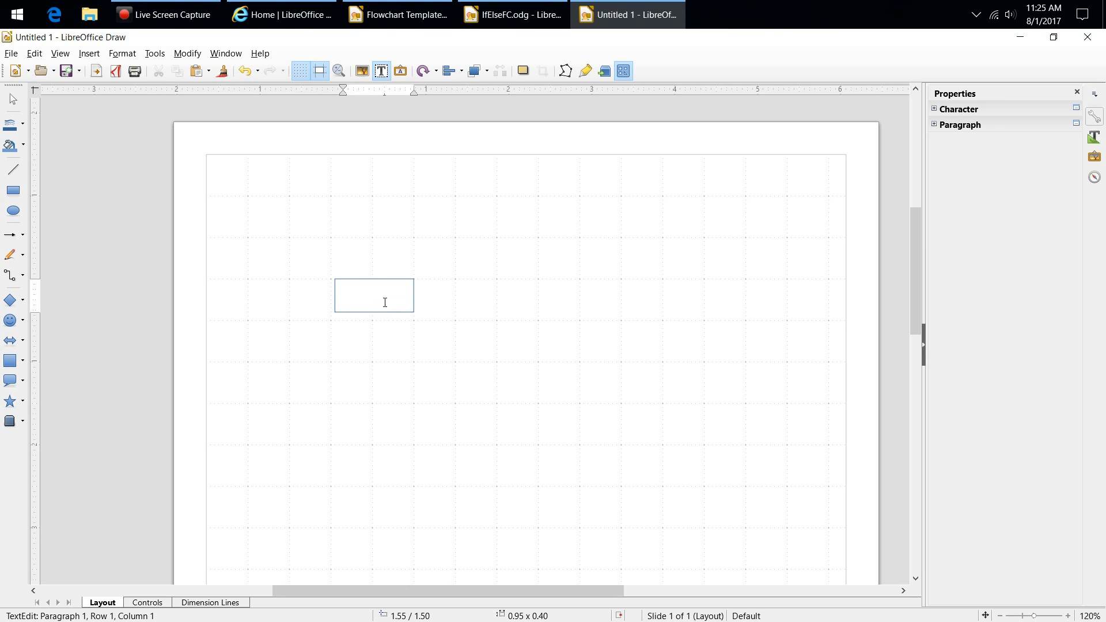
right_click(384, 295)
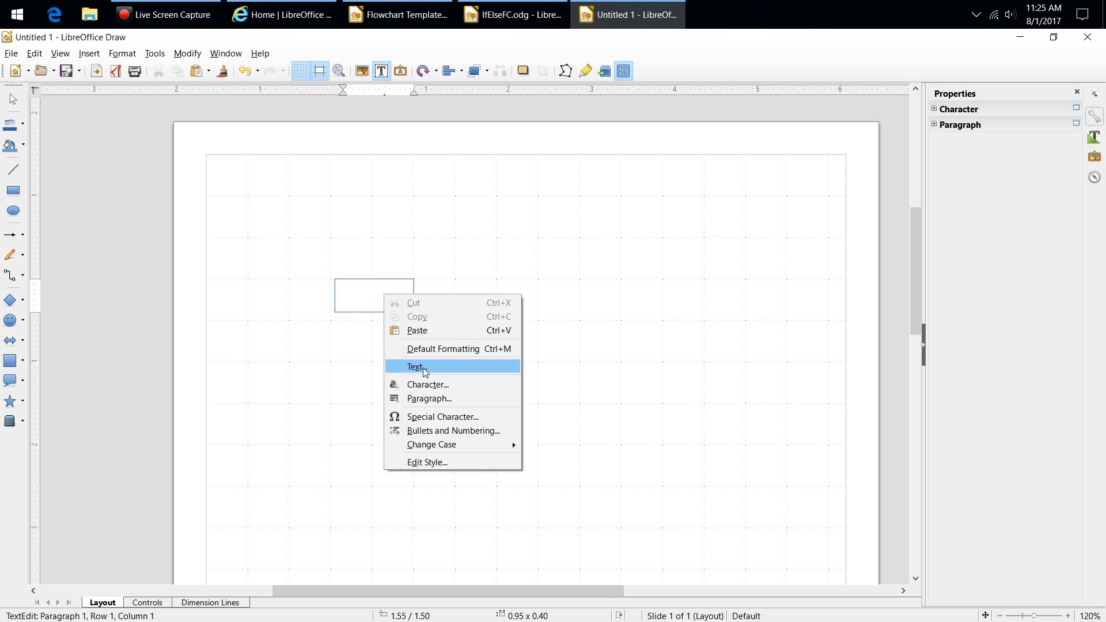
left_click(430, 390)
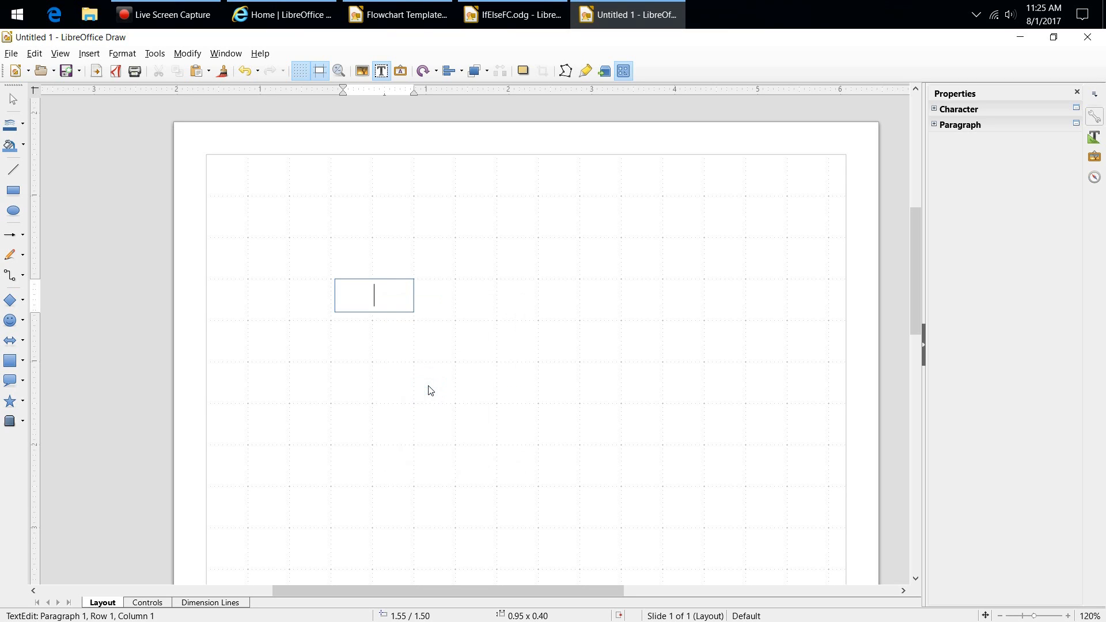
scroll(676, 299, "up", 3)
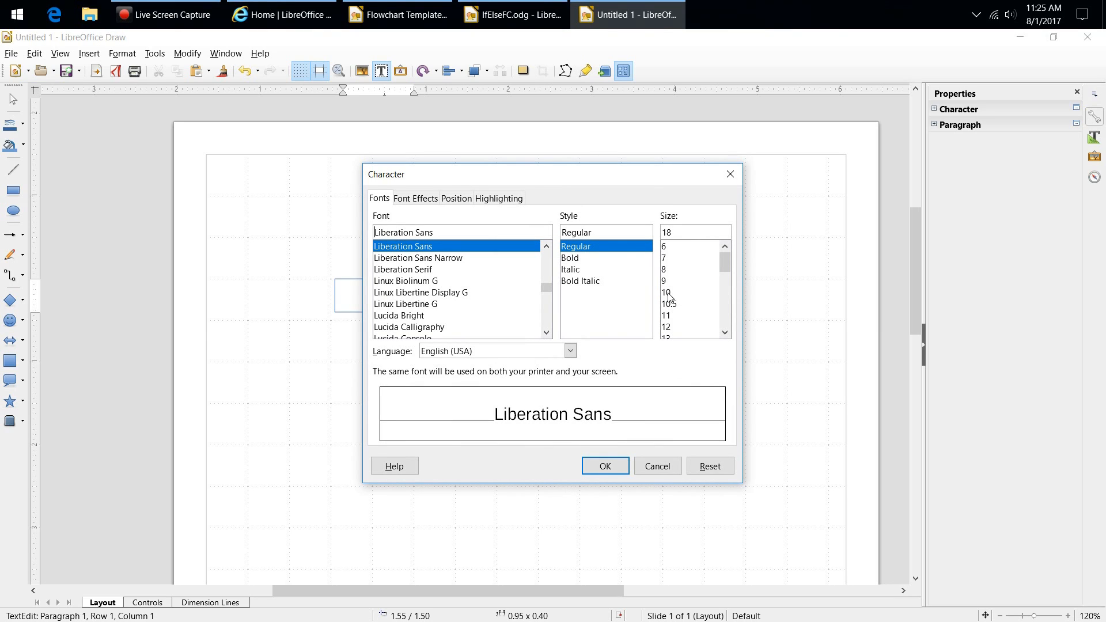
left_click(670, 295)
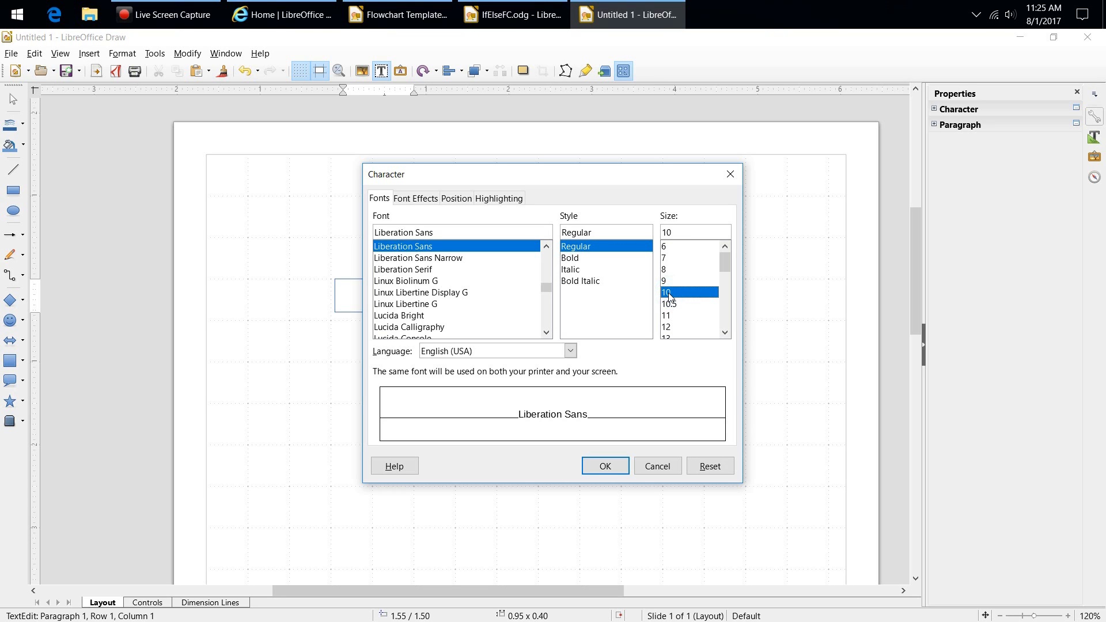
left_click(606, 465)
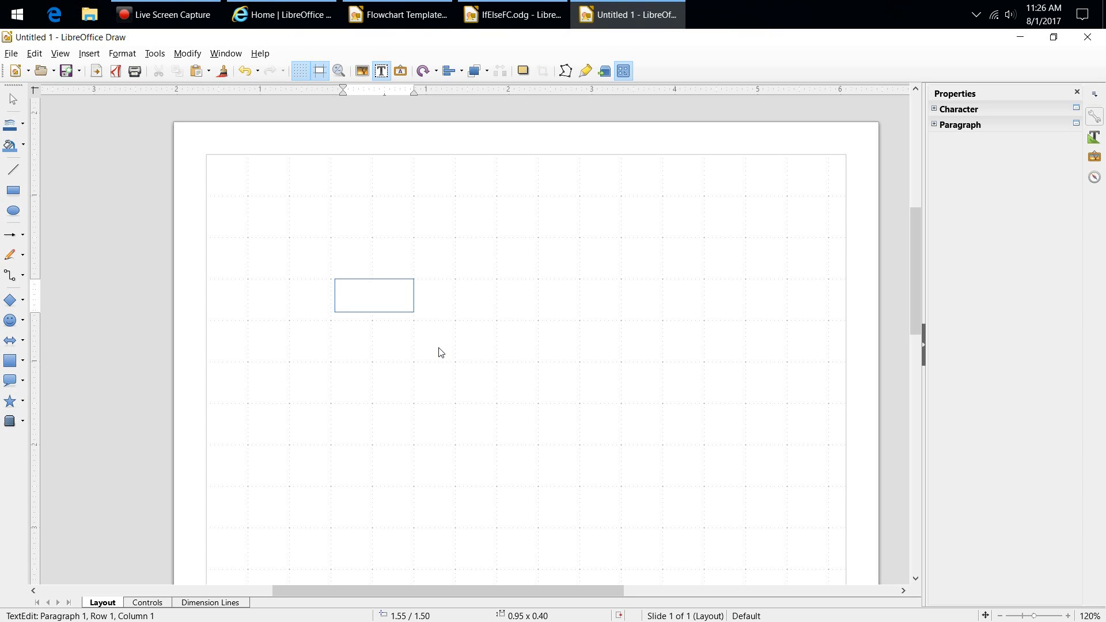
Enter the sample text "Ddfd" and "kksdf" on two lines inside the rectangle and finish text editing.
type("ddfd")
key("Return")
type("kksdf")
left_click(424, 299)
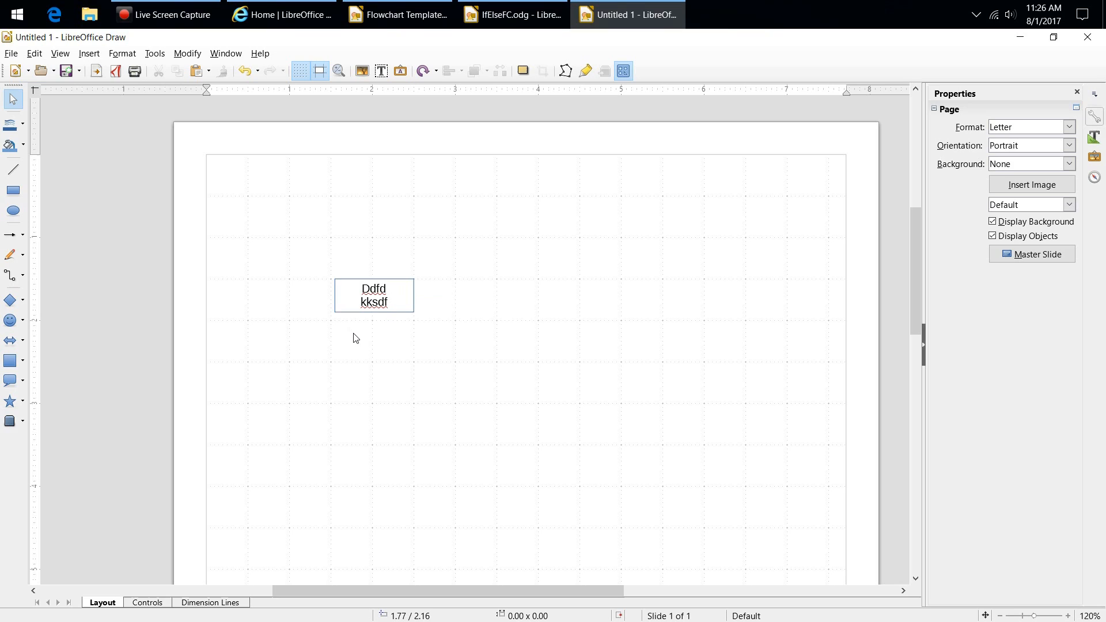
Draw a flowchart predefined process shape of about 0.90 × 0.45 inches below the text rectangle.
left_click(22, 362)
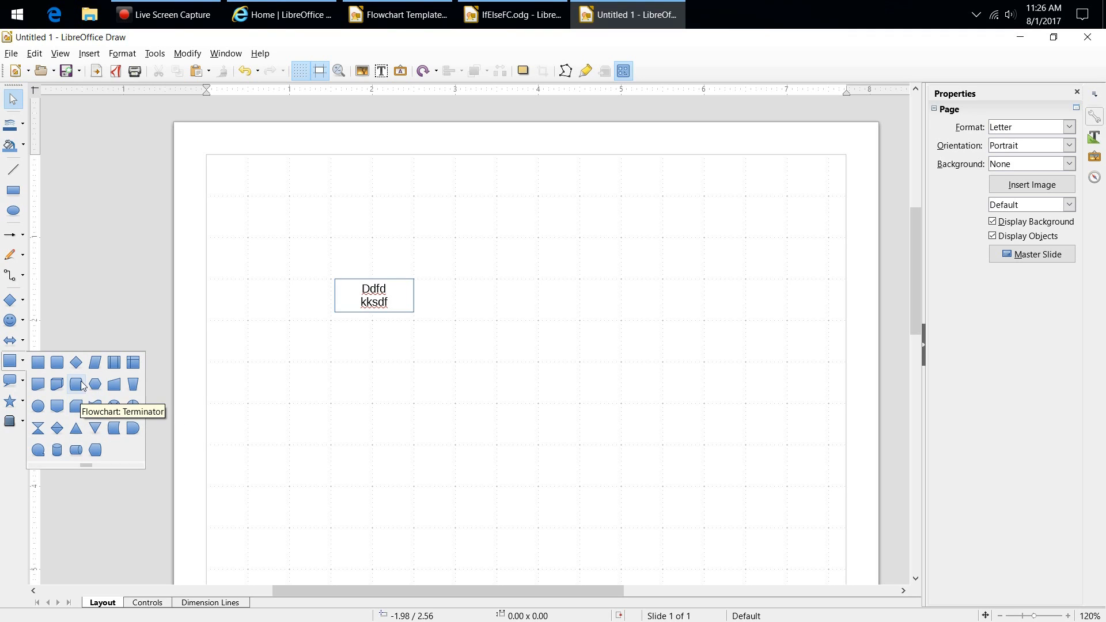
left_click(77, 363)
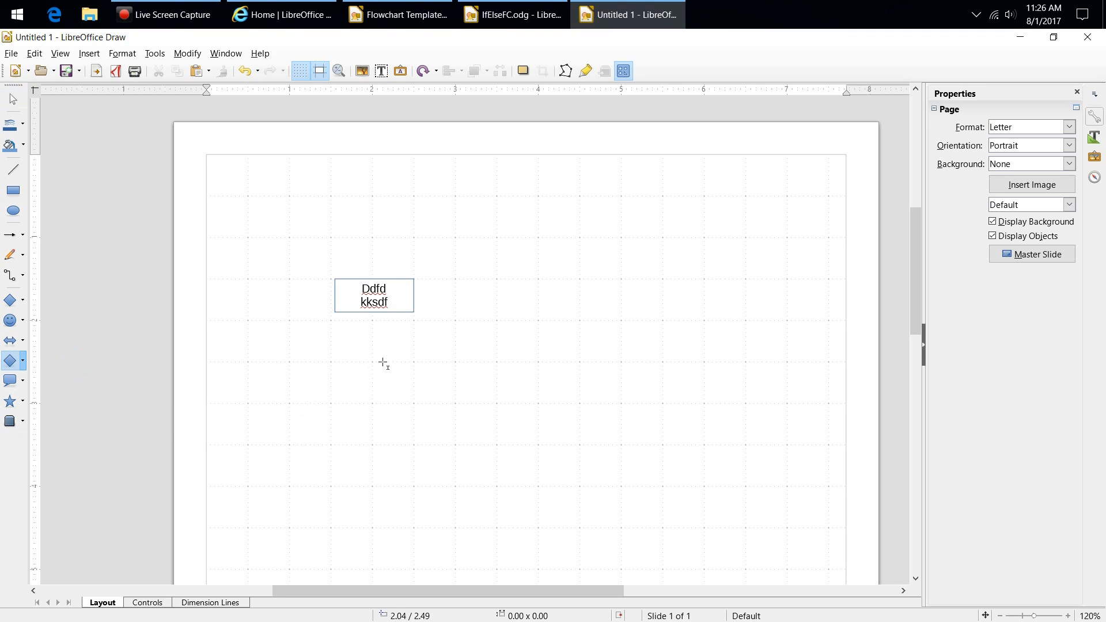
left_click(23, 361)
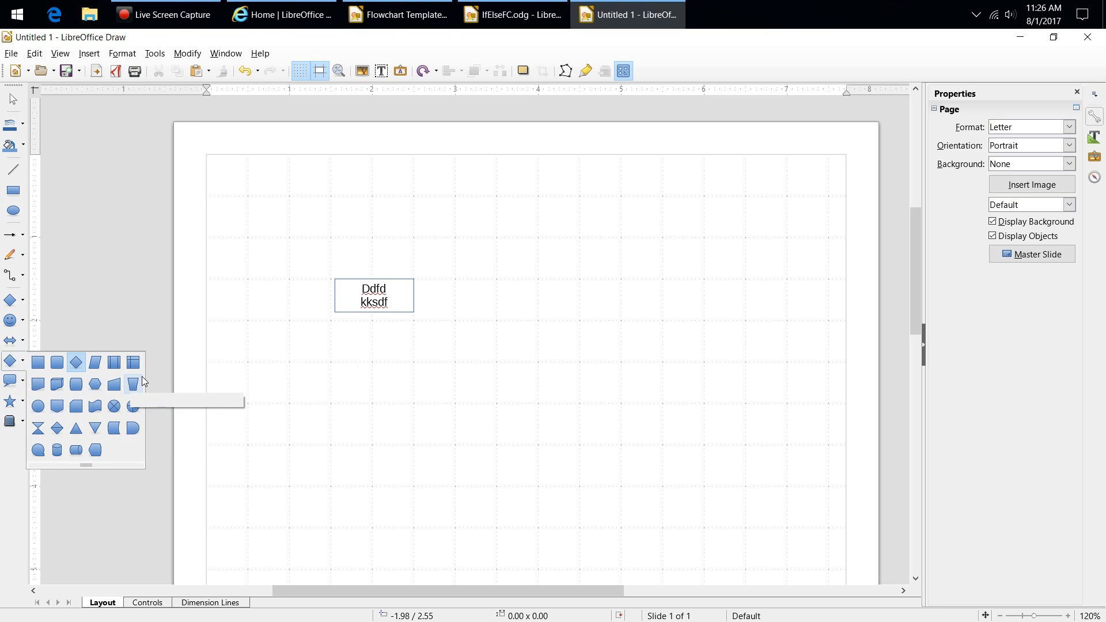
left_click(119, 367)
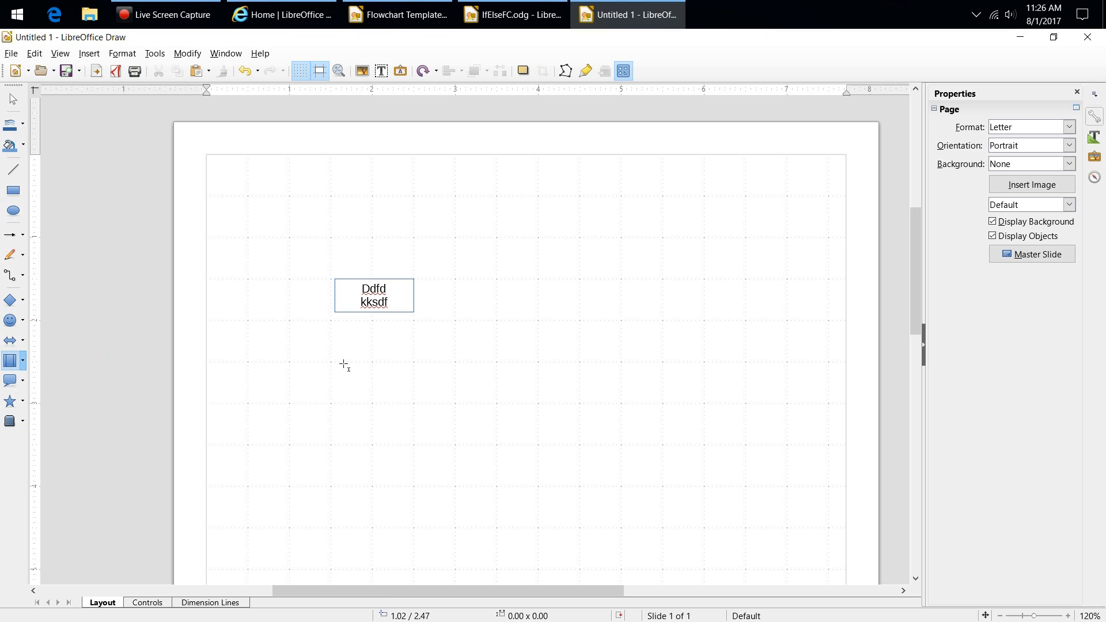
left_click_drag(339, 336, 425, 383)
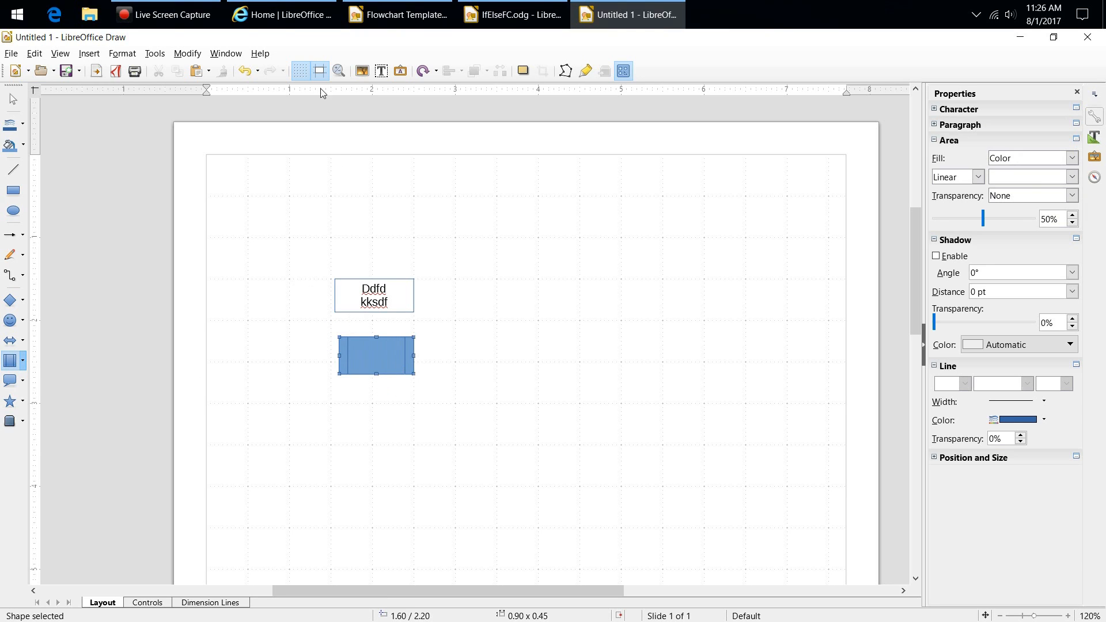
Align the predefined process shape directly beneath the text rectangle and resize it to about 0.95 × 0.40 inches.
left_click_drag(383, 372, 518, 308)
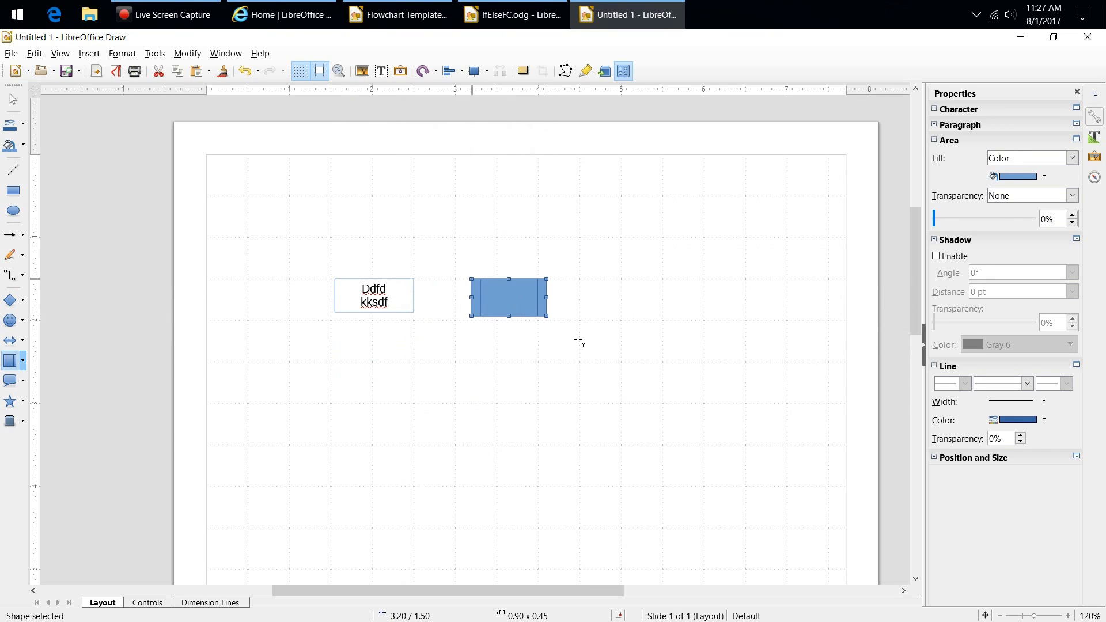
left_click_drag(547, 316, 380, 362)
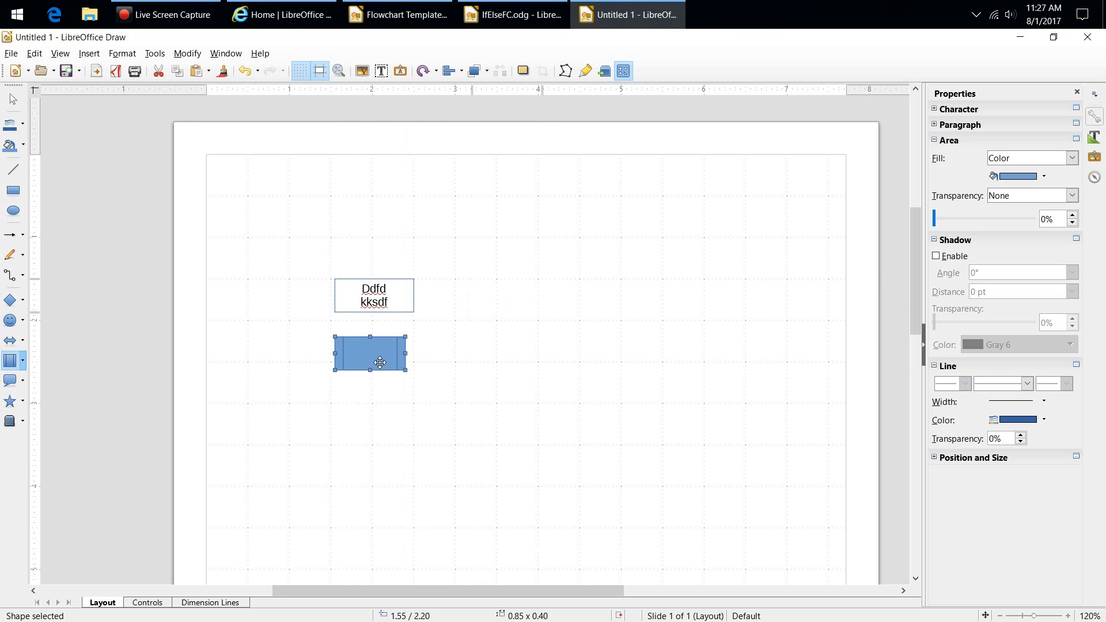
left_click_drag(407, 355, 420, 354)
left_click(389, 360)
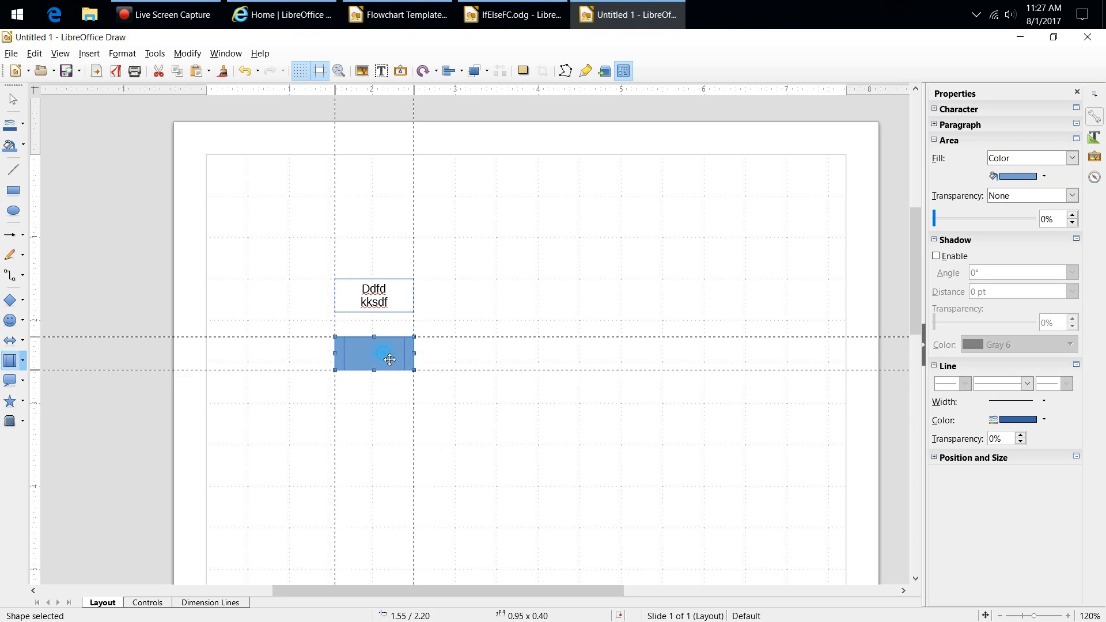
Fill the predefined process shape with White from the standard palette.
left_click(398, 360)
right_click(395, 359)
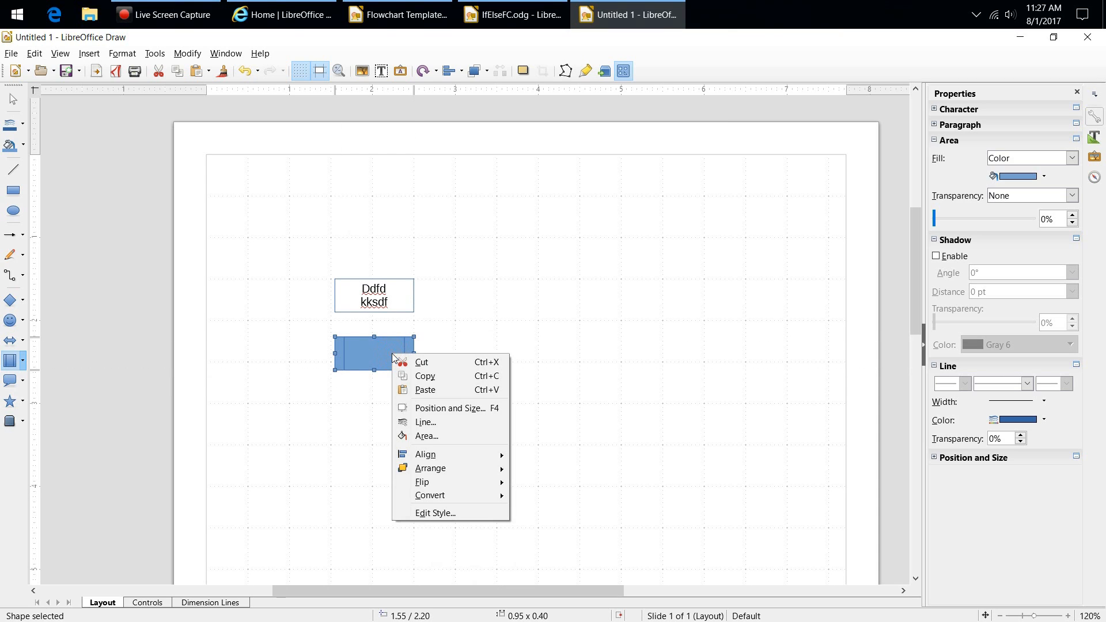
left_click(425, 436)
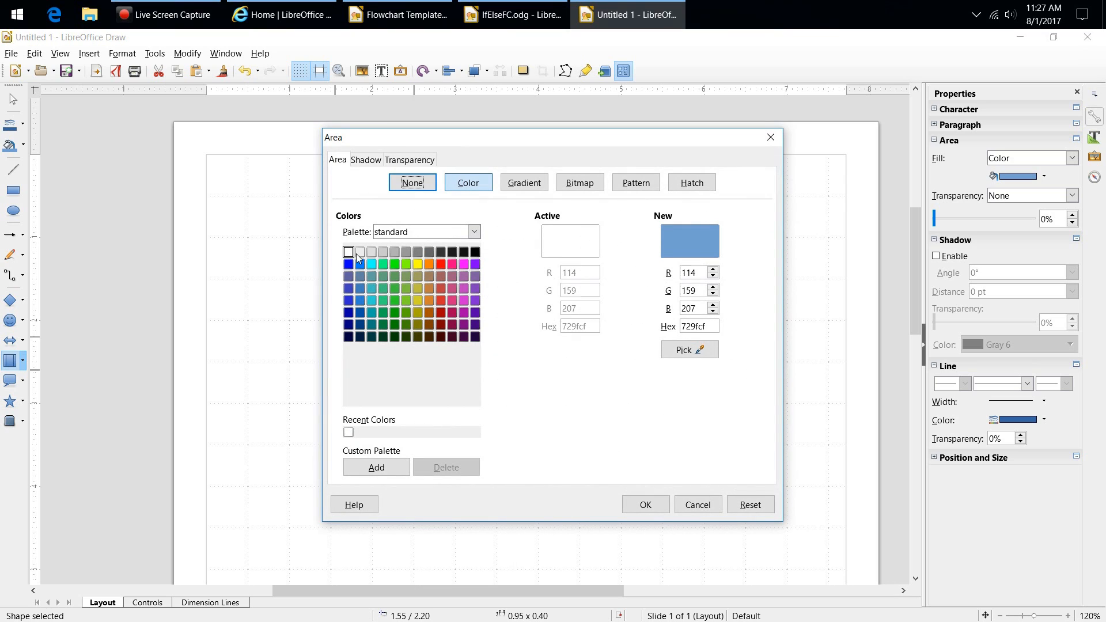
left_click(349, 252)
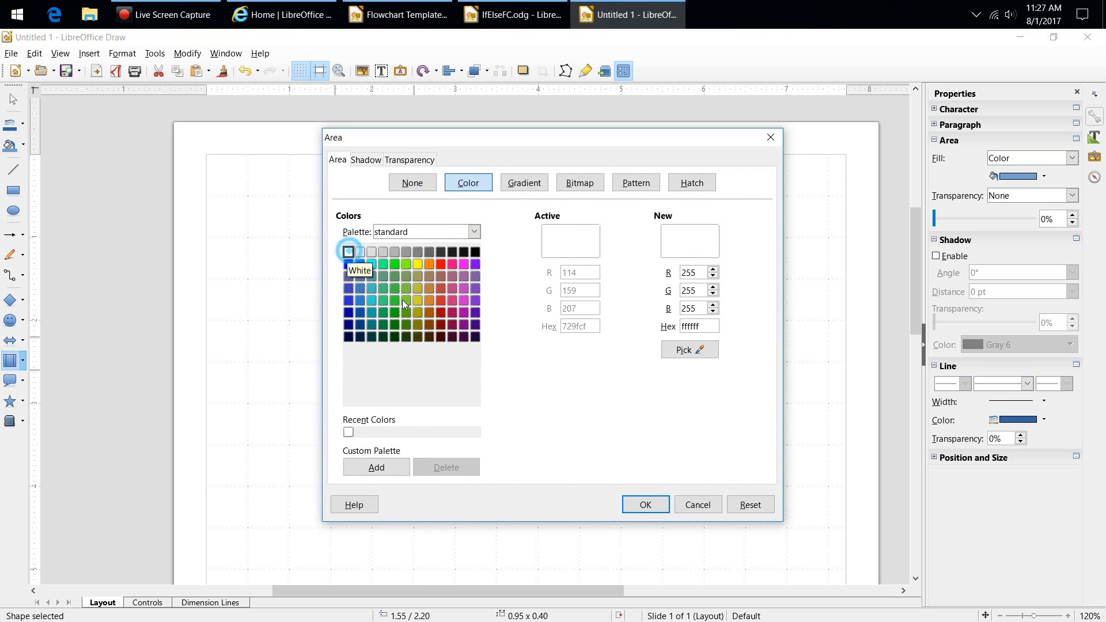
left_click(641, 505)
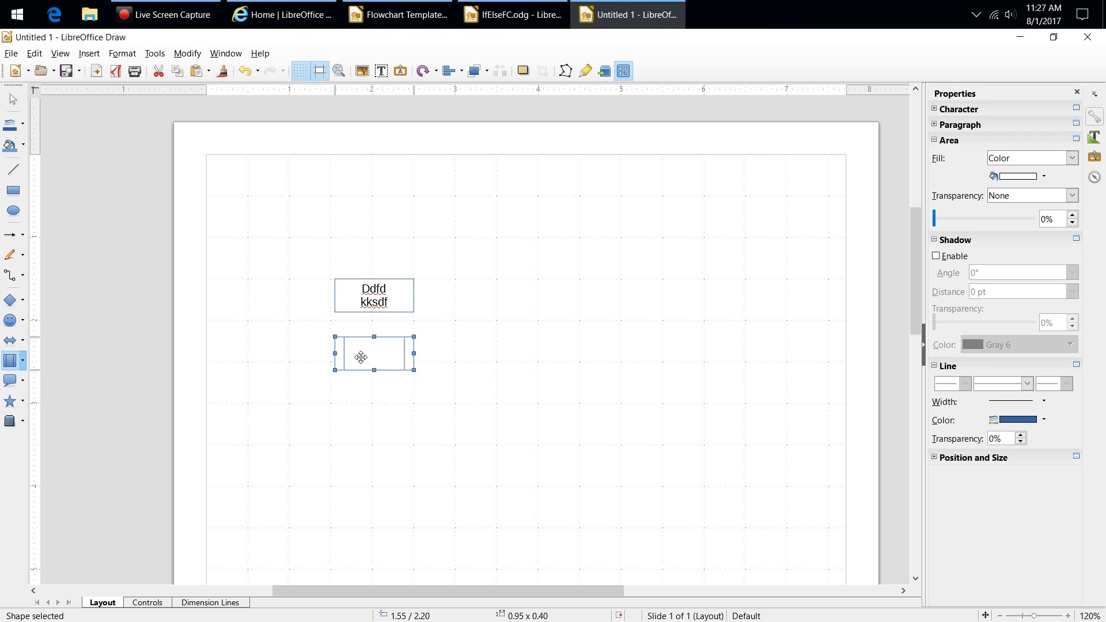
left_click(372, 380)
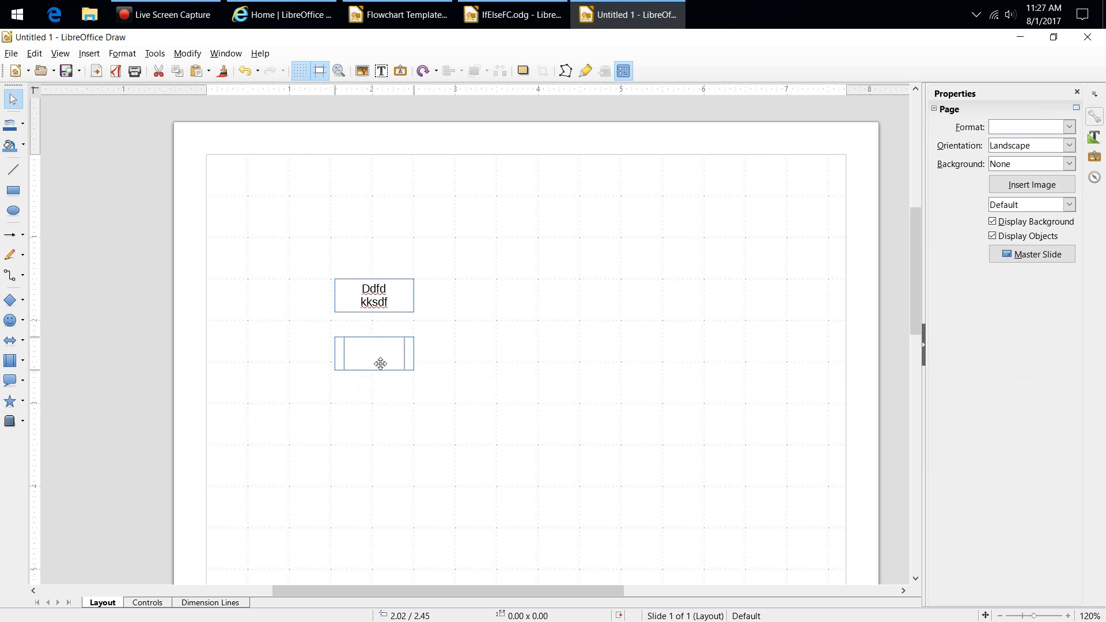
Start text editing in the predefined process shape and set its character size to 10 in Liberation Sans Regular.
double_click(374, 355)
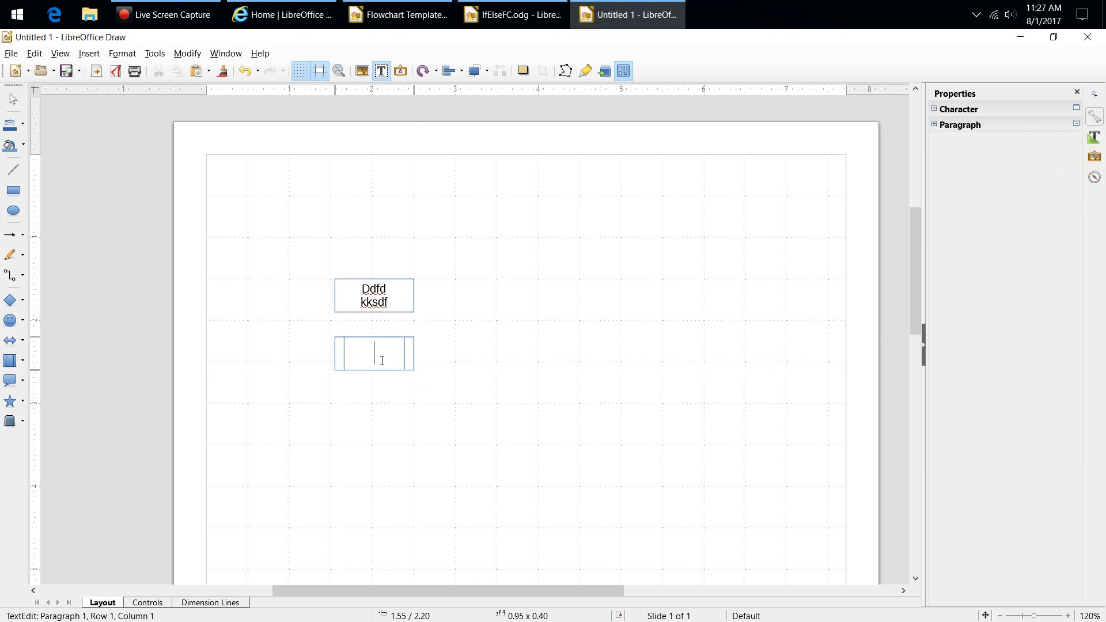
right_click(376, 354)
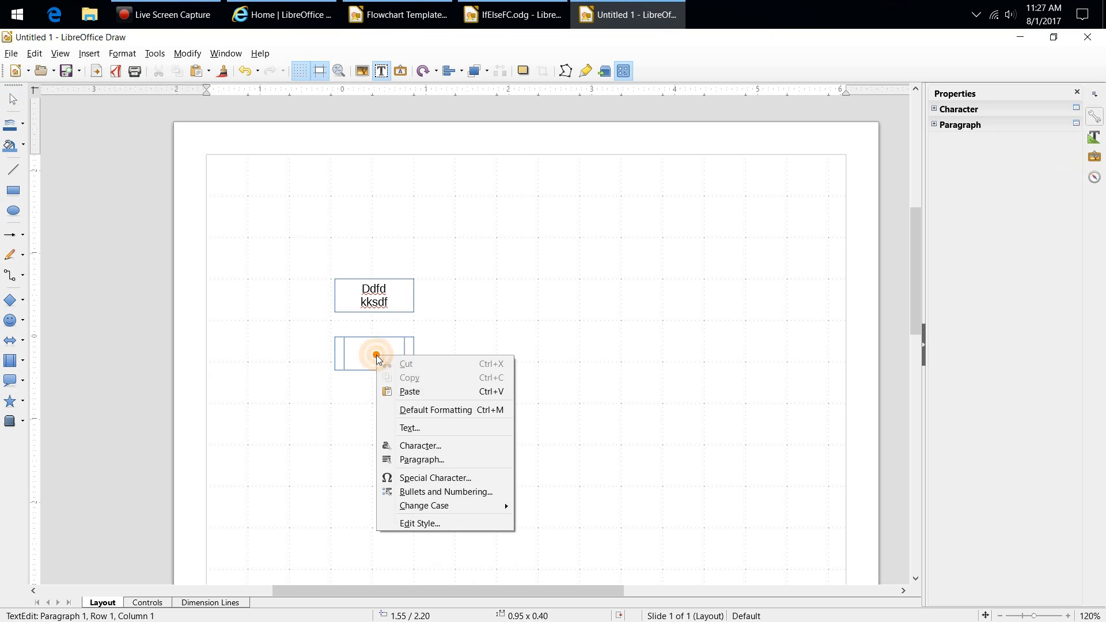
left_click(415, 451)
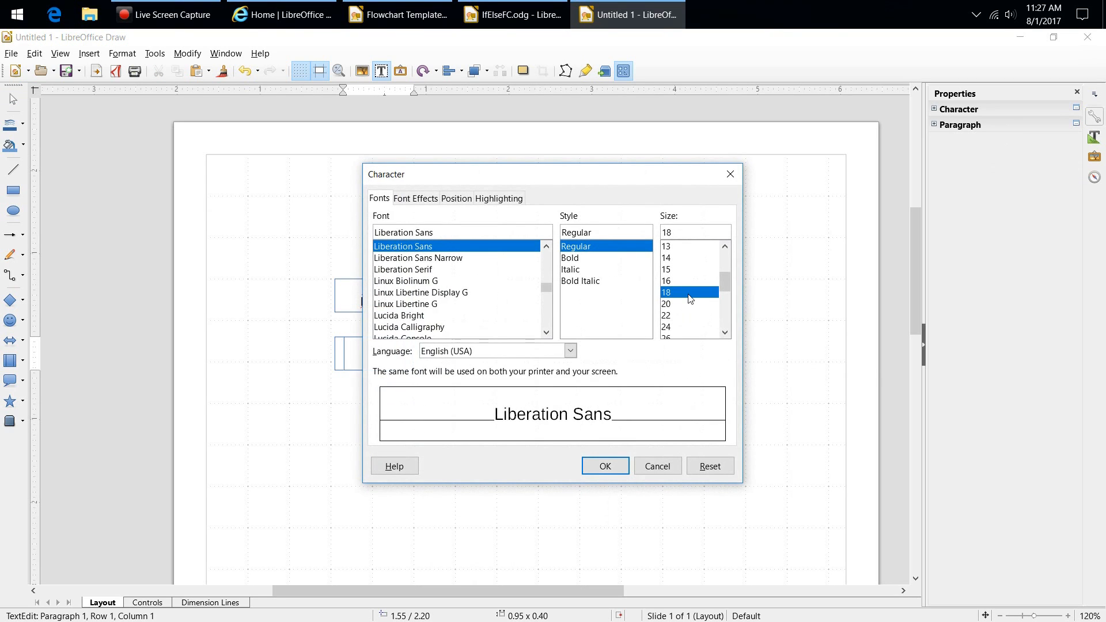
scroll(690, 298, "up", 2)
left_click(668, 269)
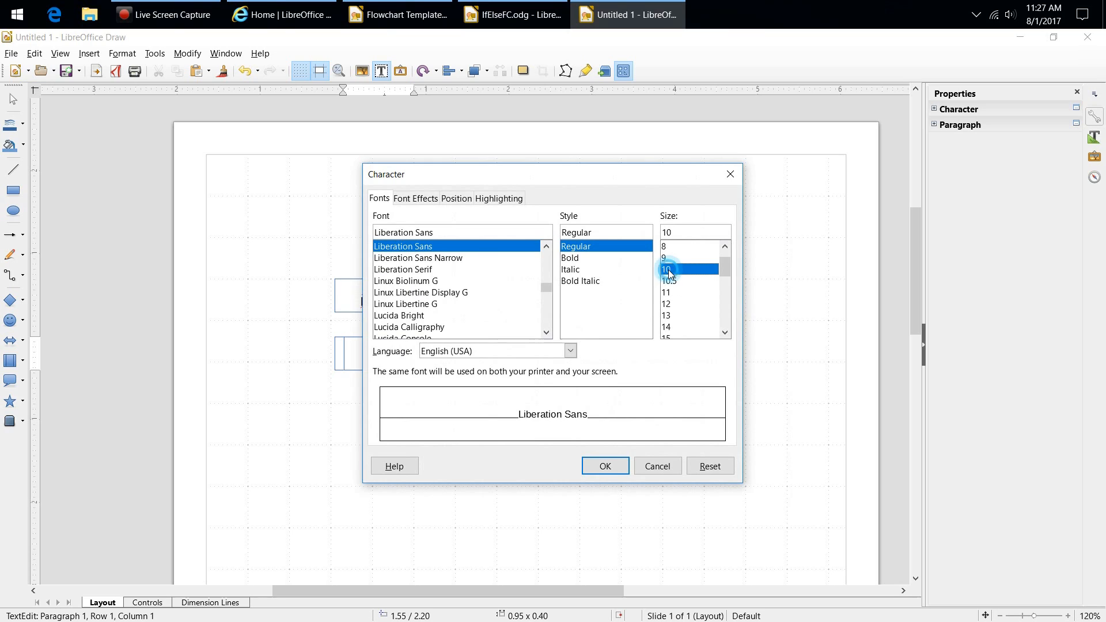
left_click(617, 468)
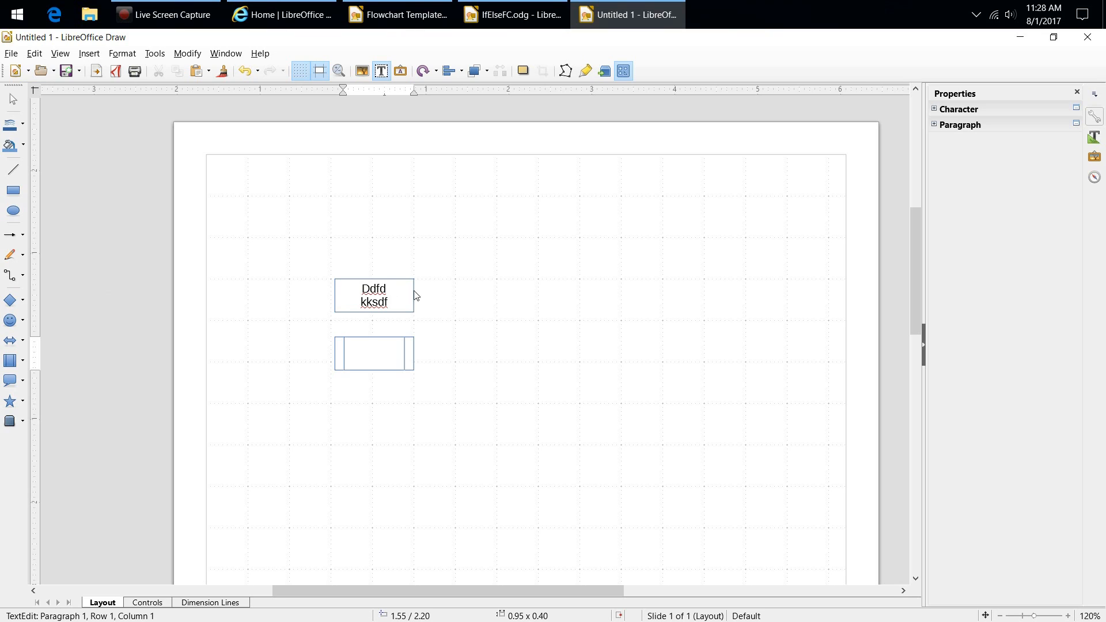
Link the right side of the text rectangle to the right side of the predefined process shape with a connector ending in an arrow.
left_click(22, 278)
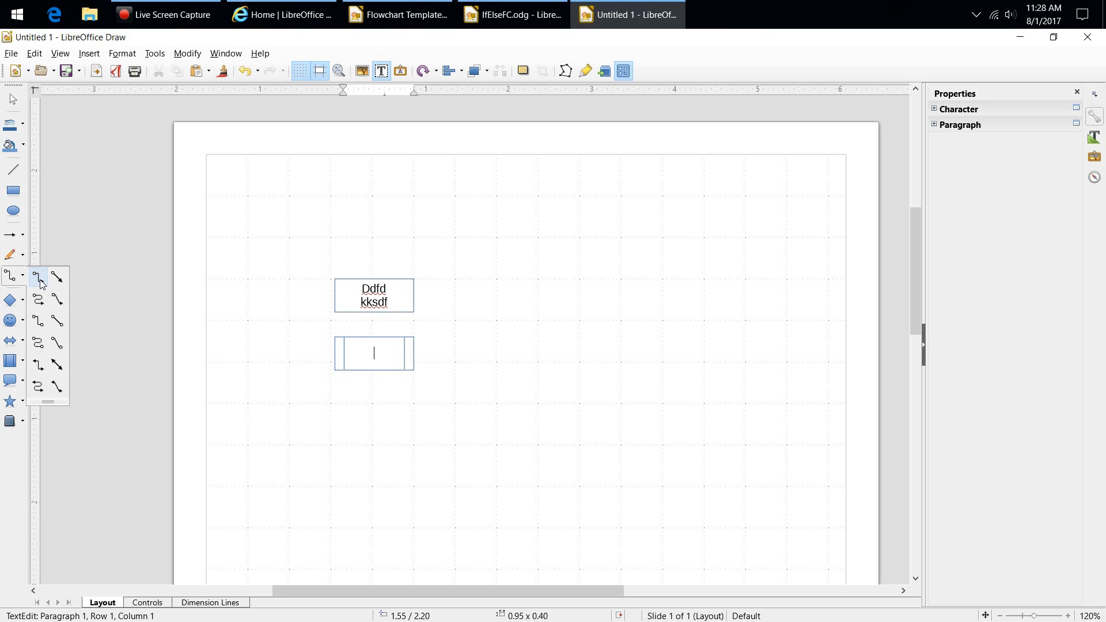
left_click(39, 279)
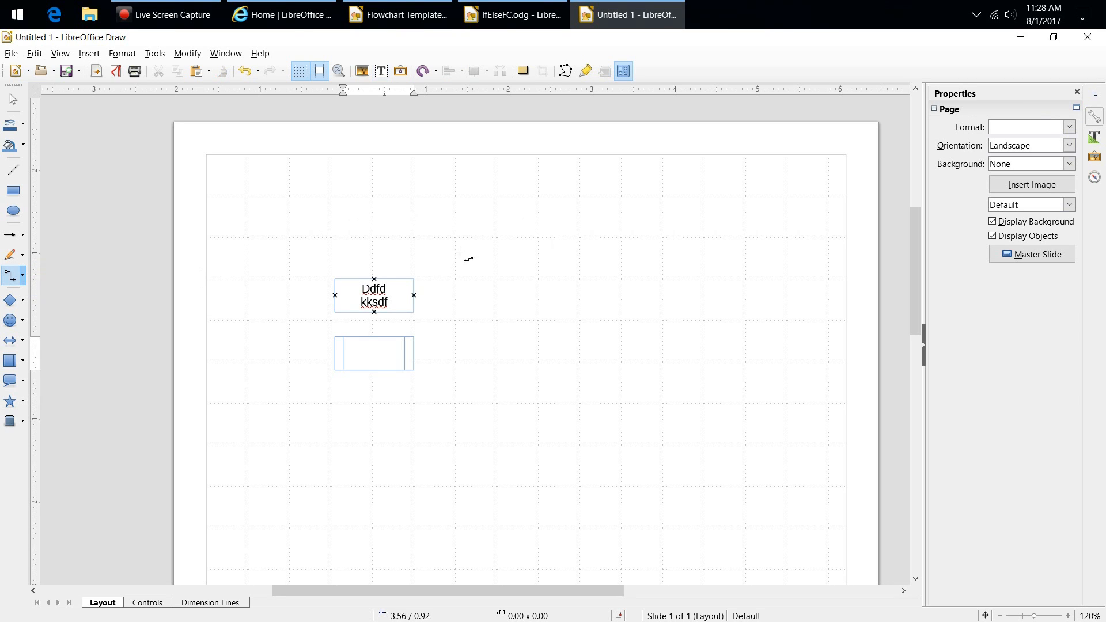
left_click_drag(415, 295, 421, 359)
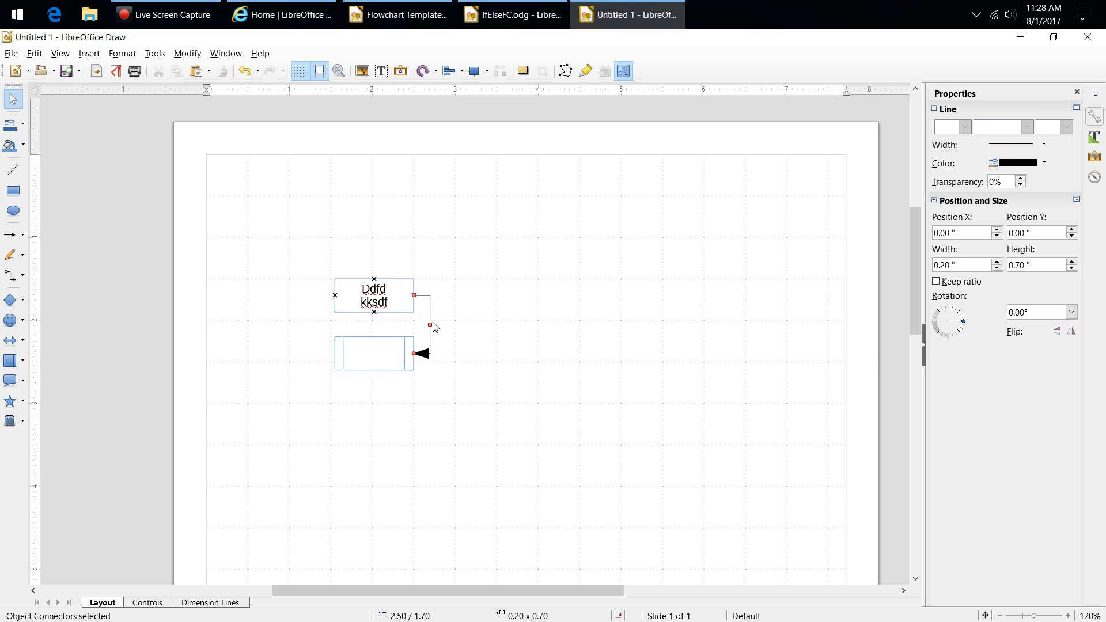
Widen the connector's bend to about 0.75 inches and move the text rectangle higher, keeping it aligned above the predefined process shape.
left_click_drag(436, 326, 475, 325)
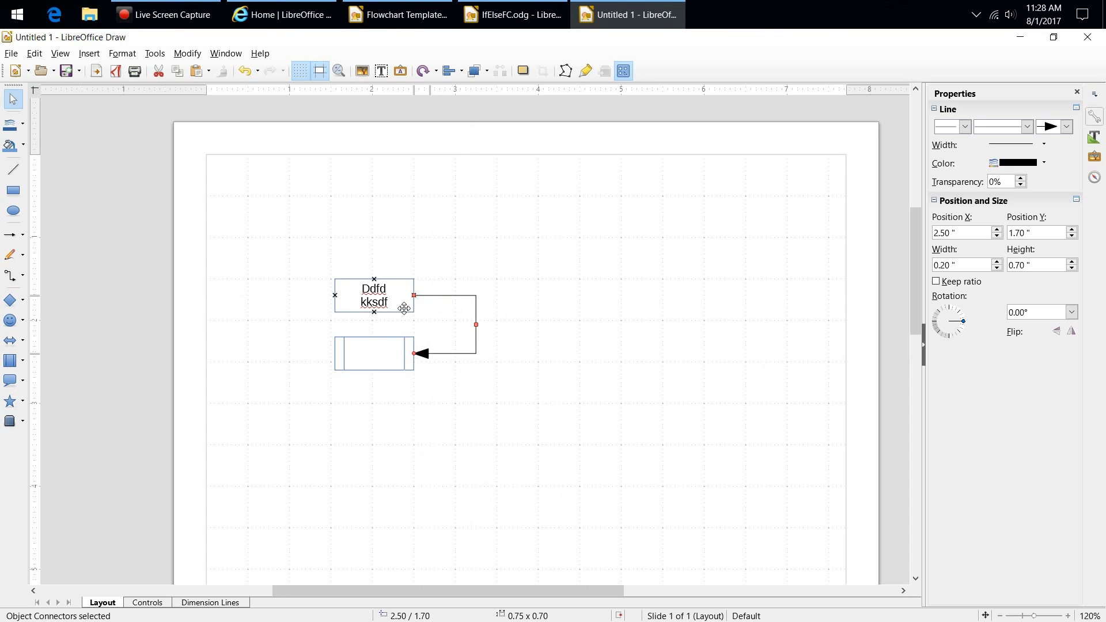
left_click_drag(404, 308, 407, 271)
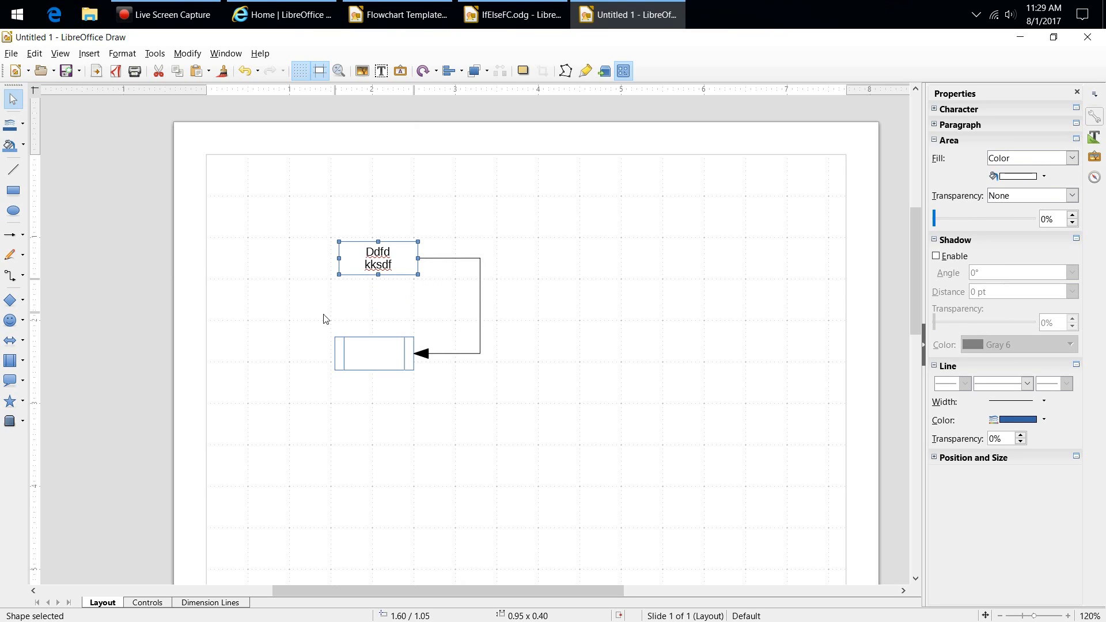
left_click_drag(409, 265, 403, 265)
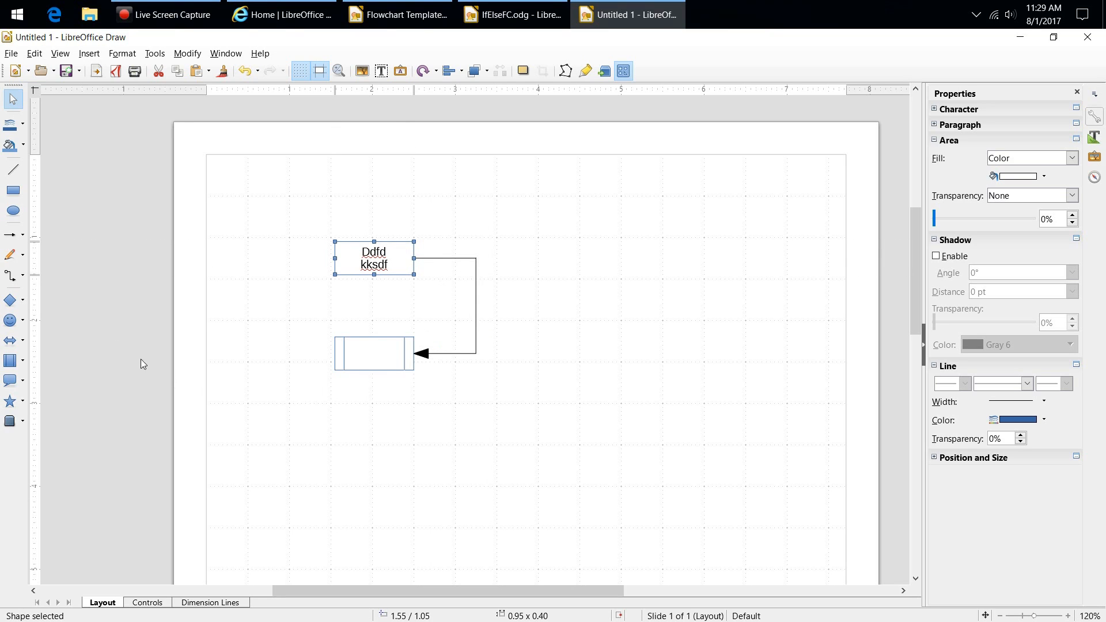
Draw a separate horizontal line connector ending in an arrow, about 1.16 inches long, in the empty area right of the shapes.
left_click(22, 275)
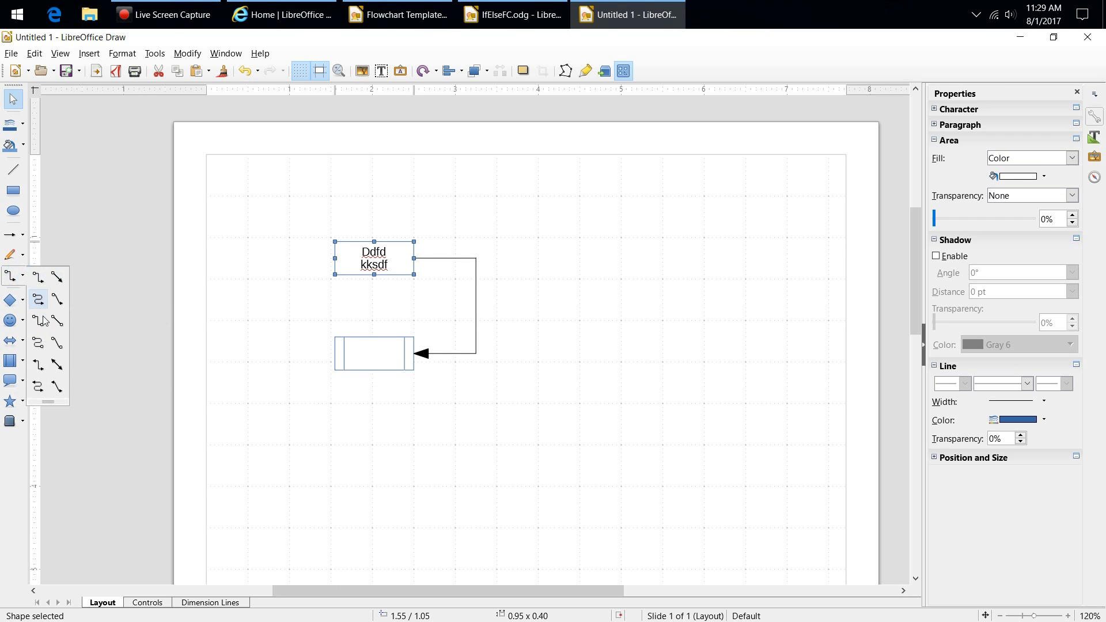
left_click(57, 298)
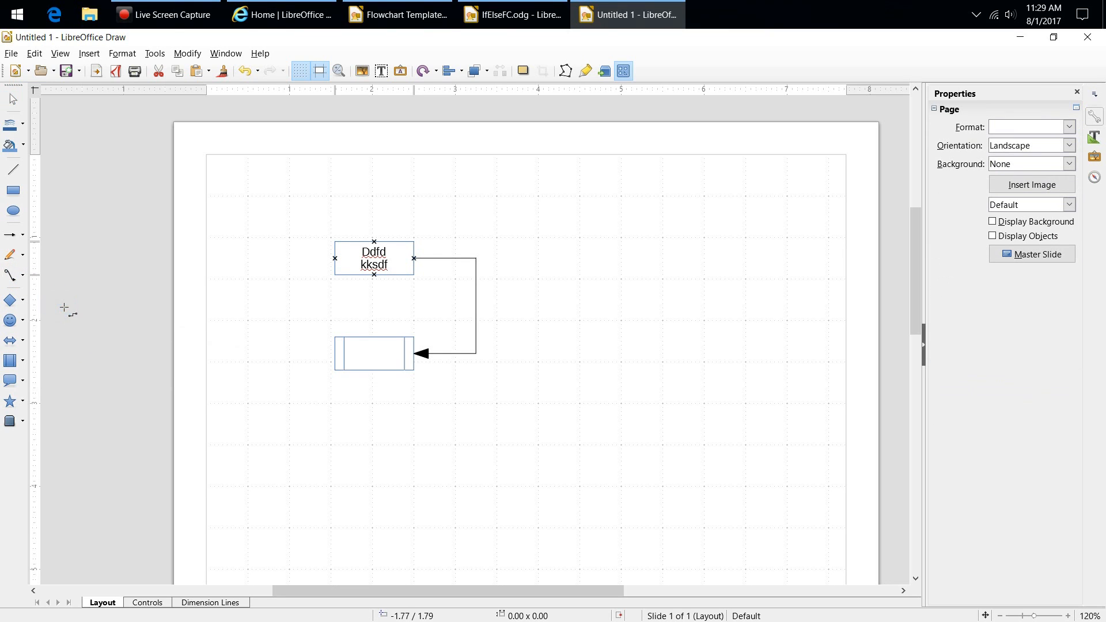
left_click_drag(538, 236, 647, 240)
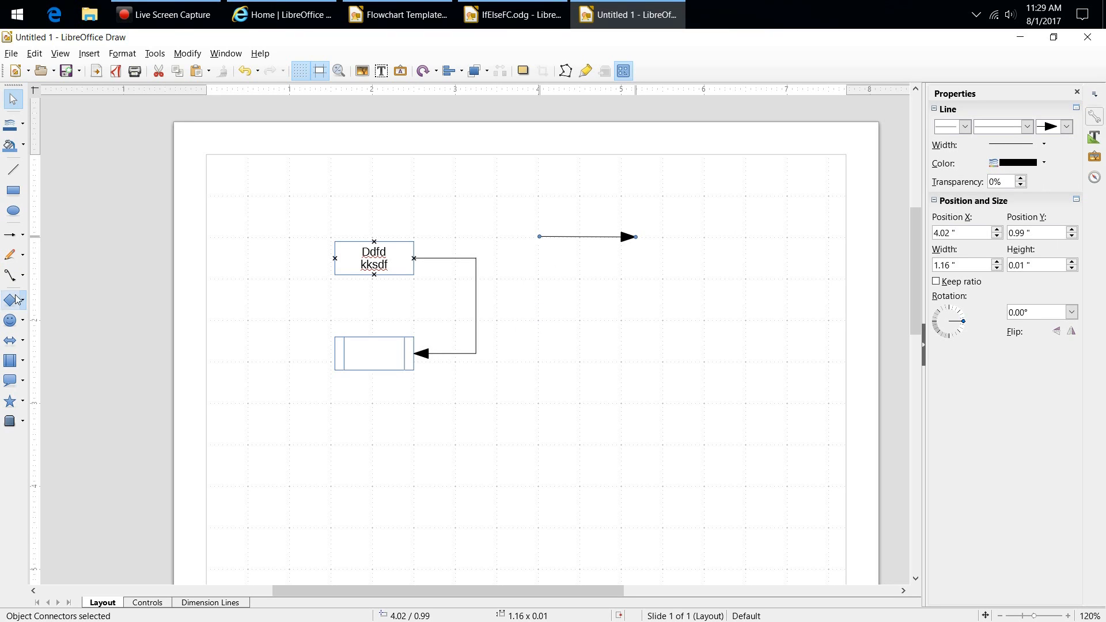
left_click(22, 235)
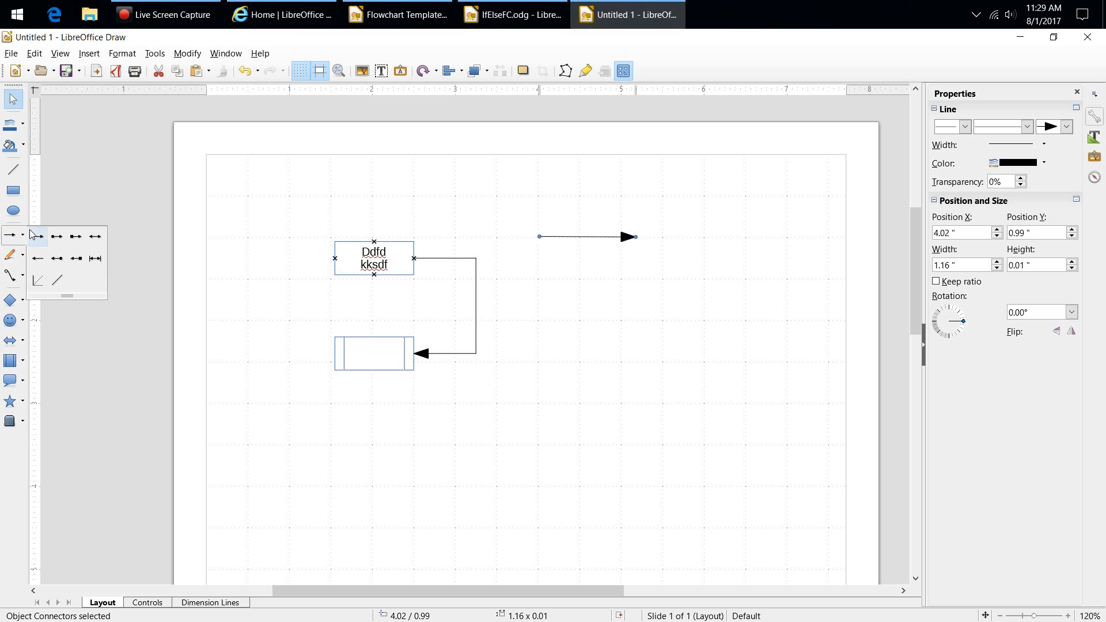
left_click(249, 219)
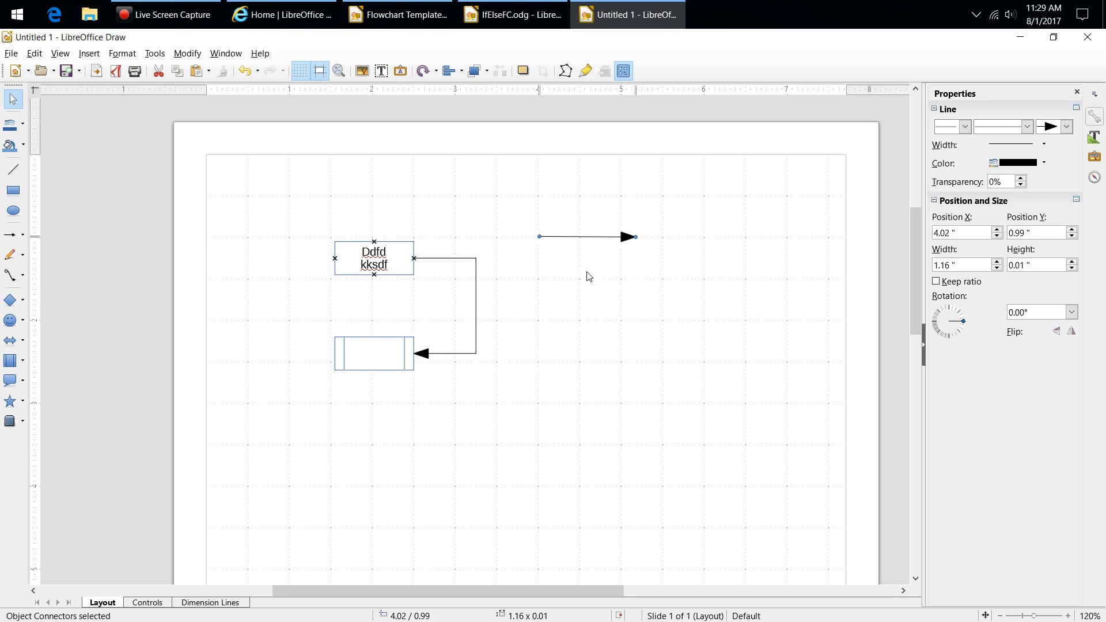
Set the end arrow width of the bent connector between the two shapes to 0.06 inches.
left_click(431, 358)
right_click(424, 357)
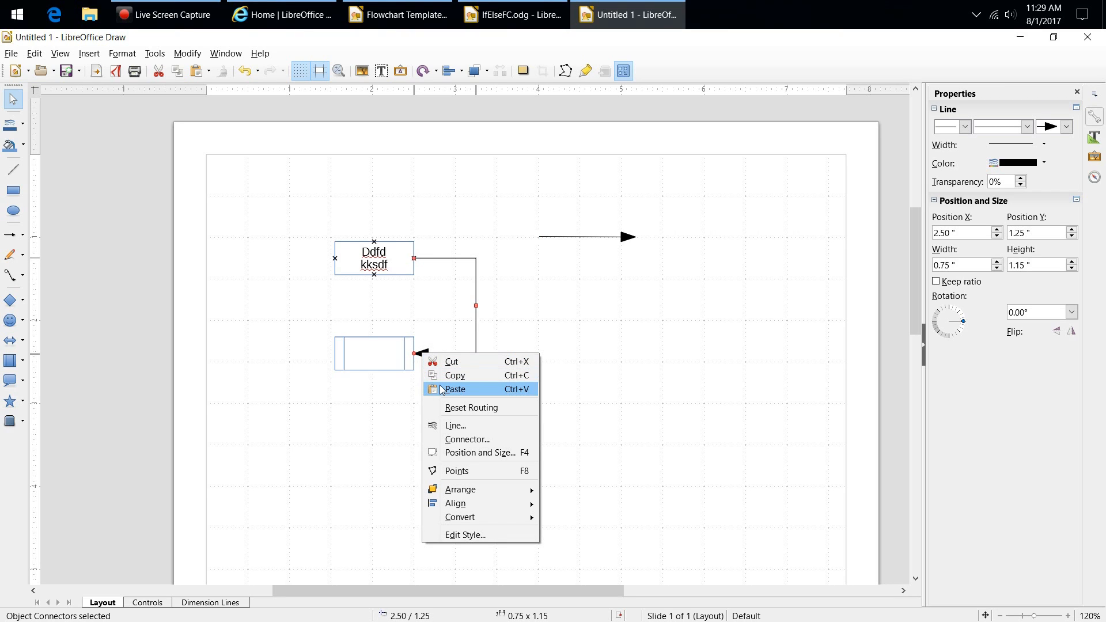
left_click(468, 429)
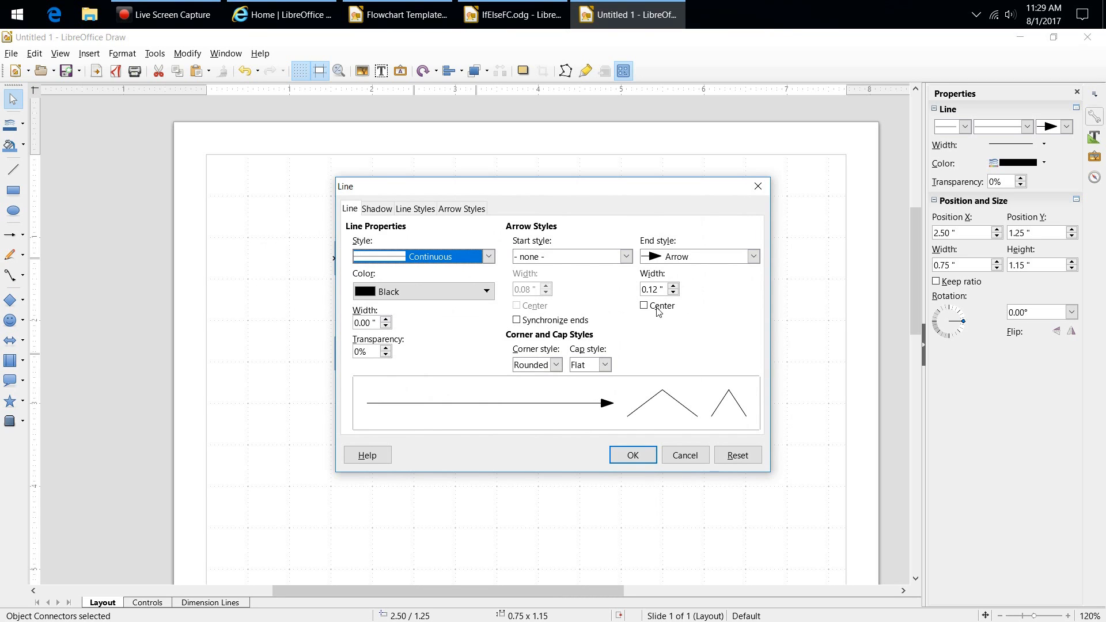
left_click(673, 293)
left_click(673, 293)
left_click(673, 293)
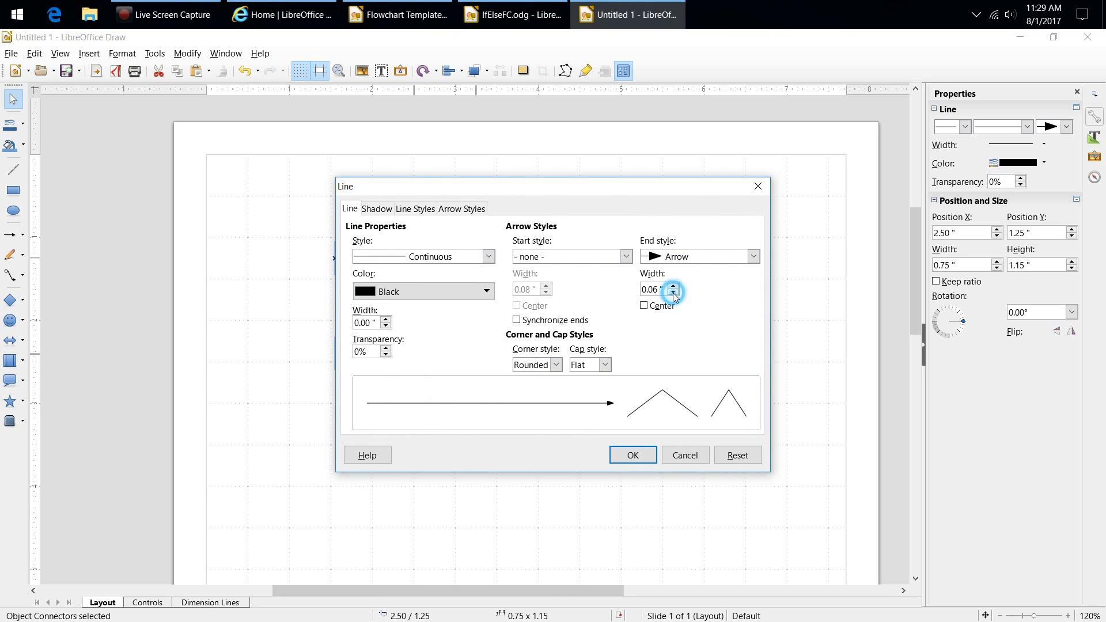
left_click(641, 456)
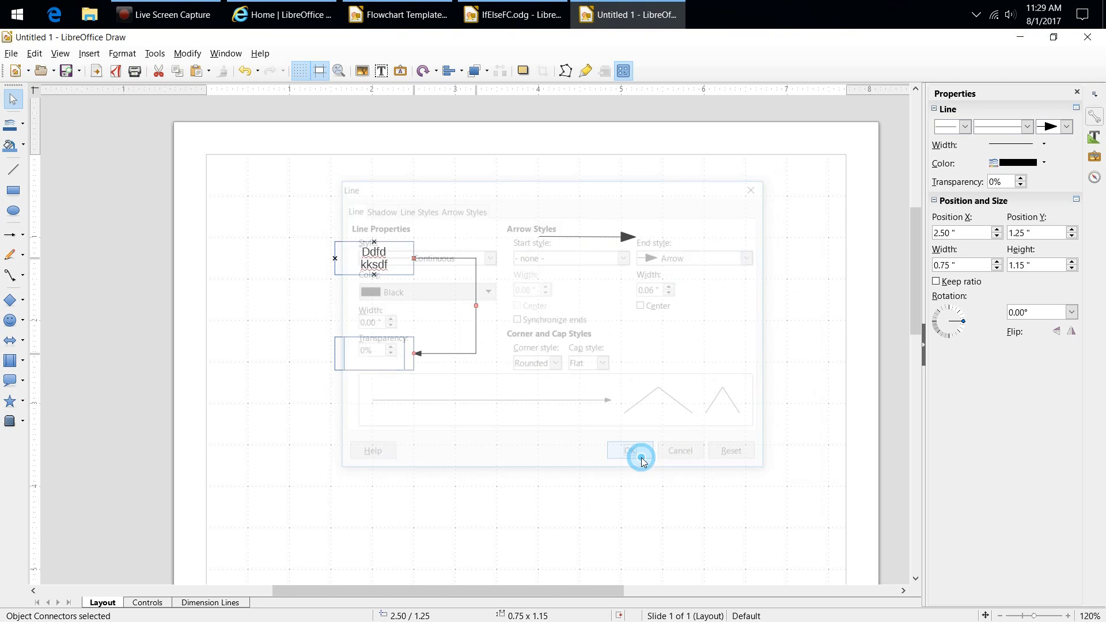
left_click(472, 384)
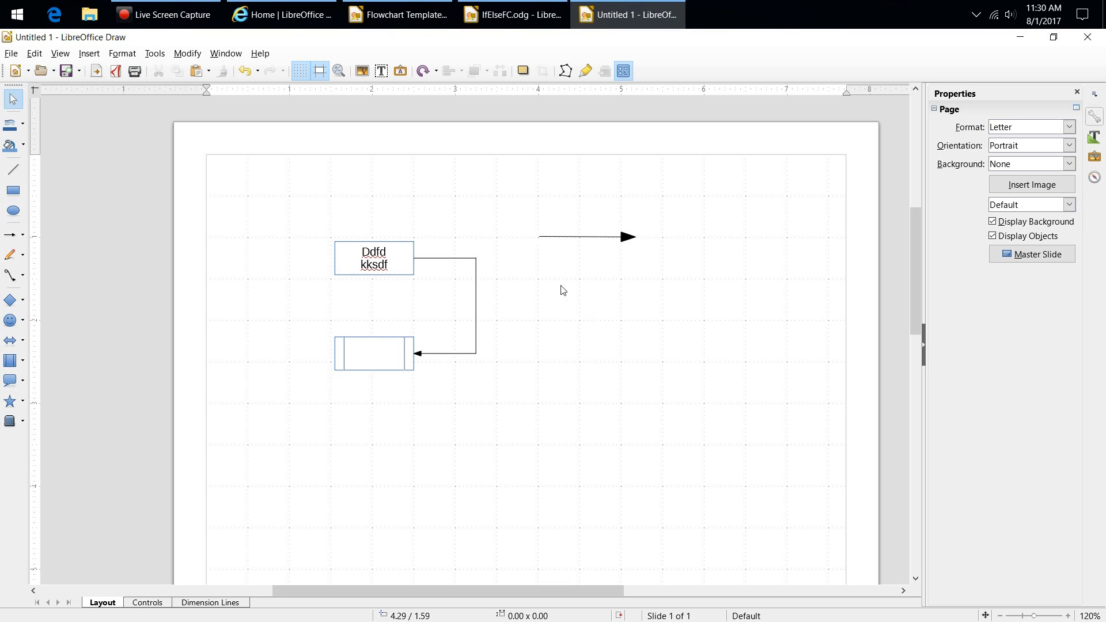
Switch to the Flowchart Template.odg drawing and examine its prepared arrows and labelled flowchart shapes.
left_click(395, 19)
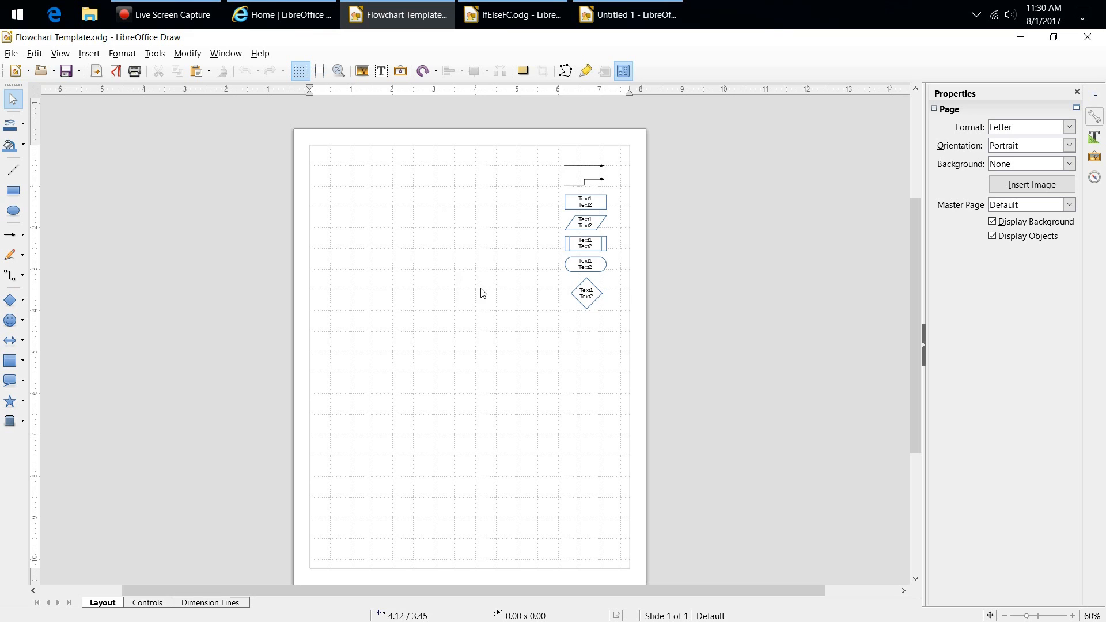
scroll(483, 294, "up", 2, "ctrl")
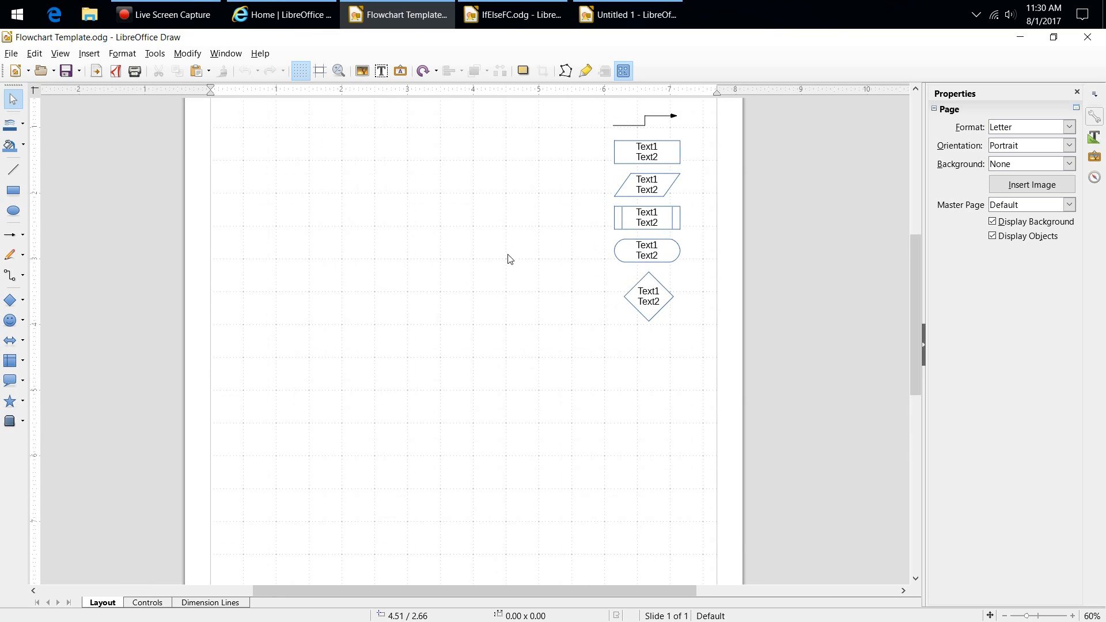
scroll(509, 258, "up", 3)
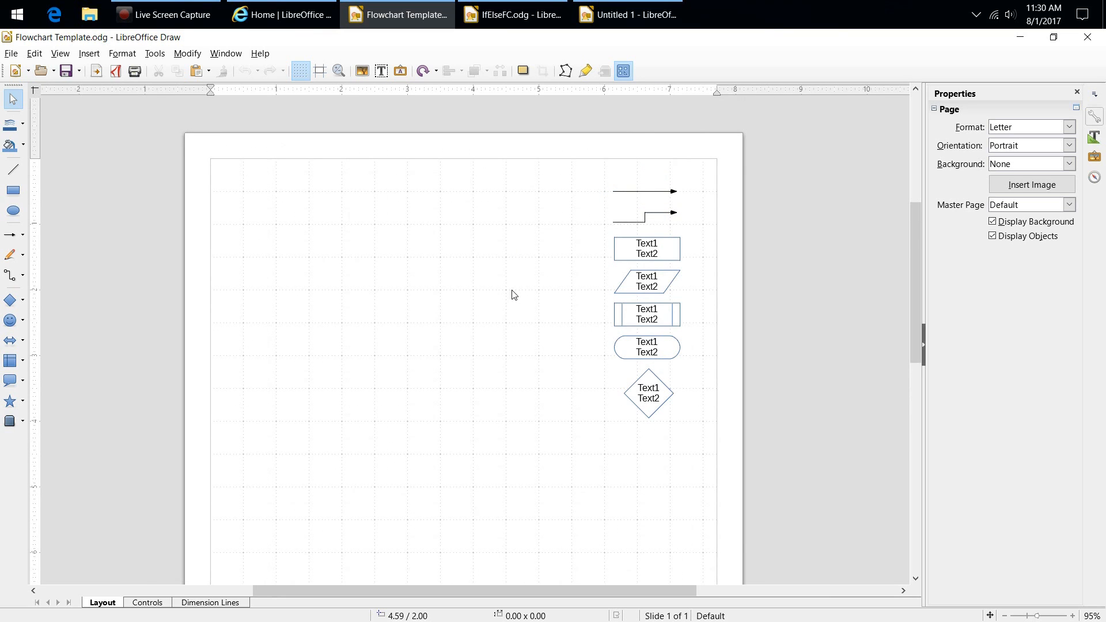
scroll(513, 294, "up", 1, "ctrl")
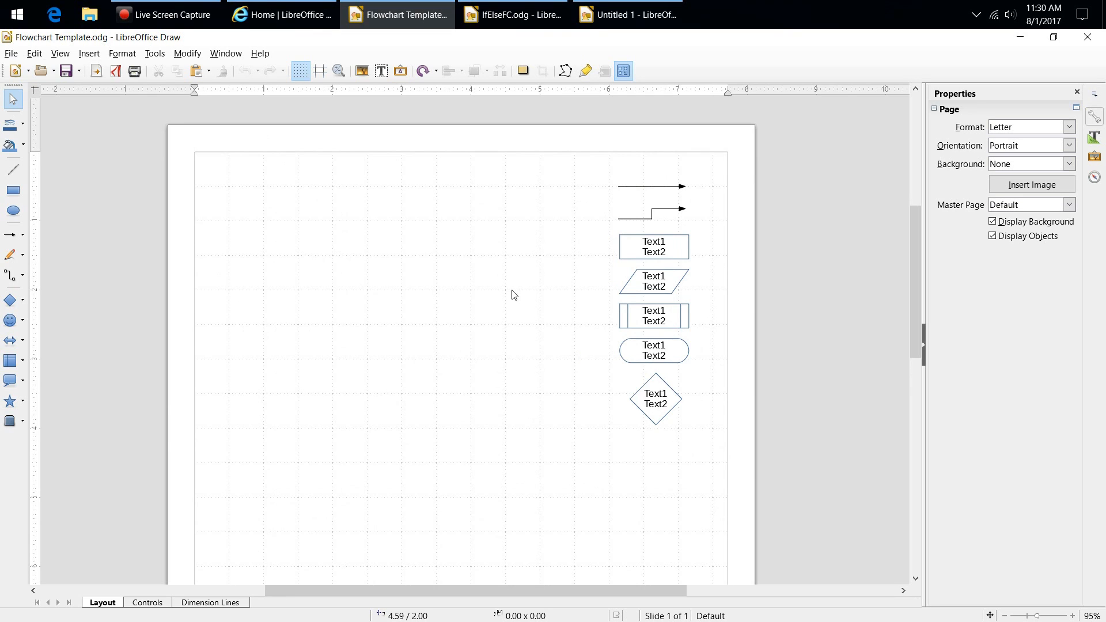
scroll(513, 294, "up", 1, "ctrl")
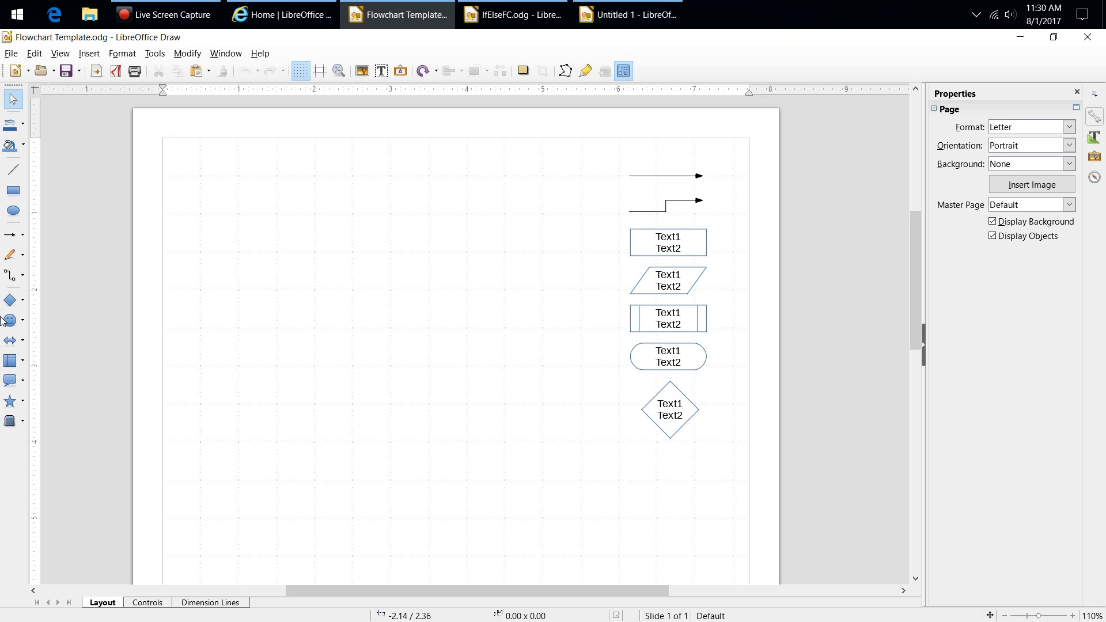
Draw a flowchart process shape of about 0.80 × 0.45 inches in the empty area of the template page.
left_click(22, 360)
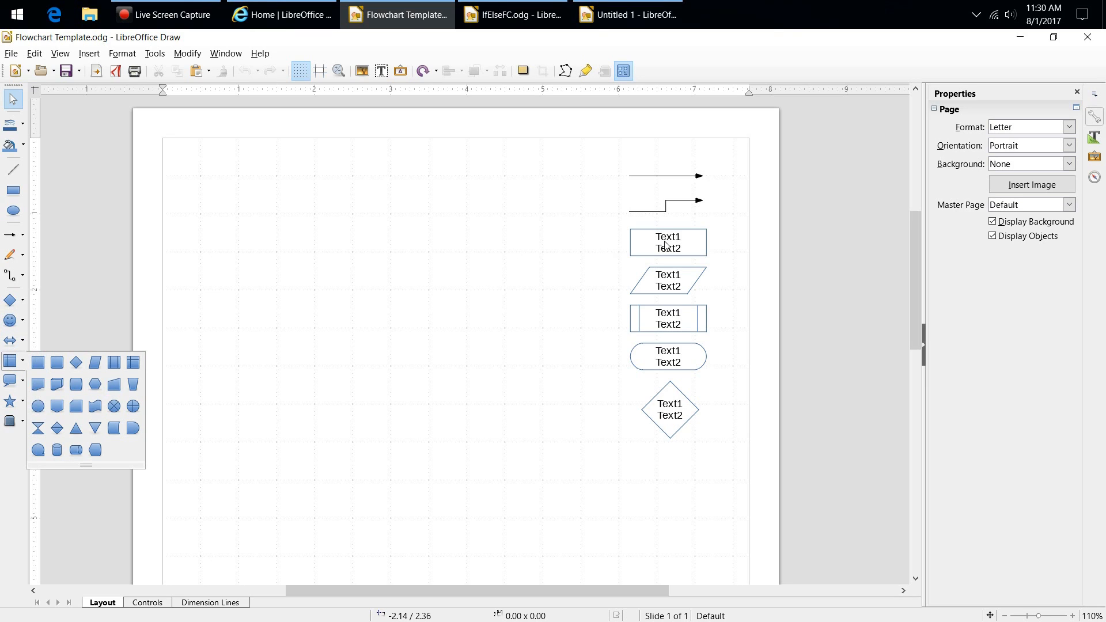
left_click(38, 362)
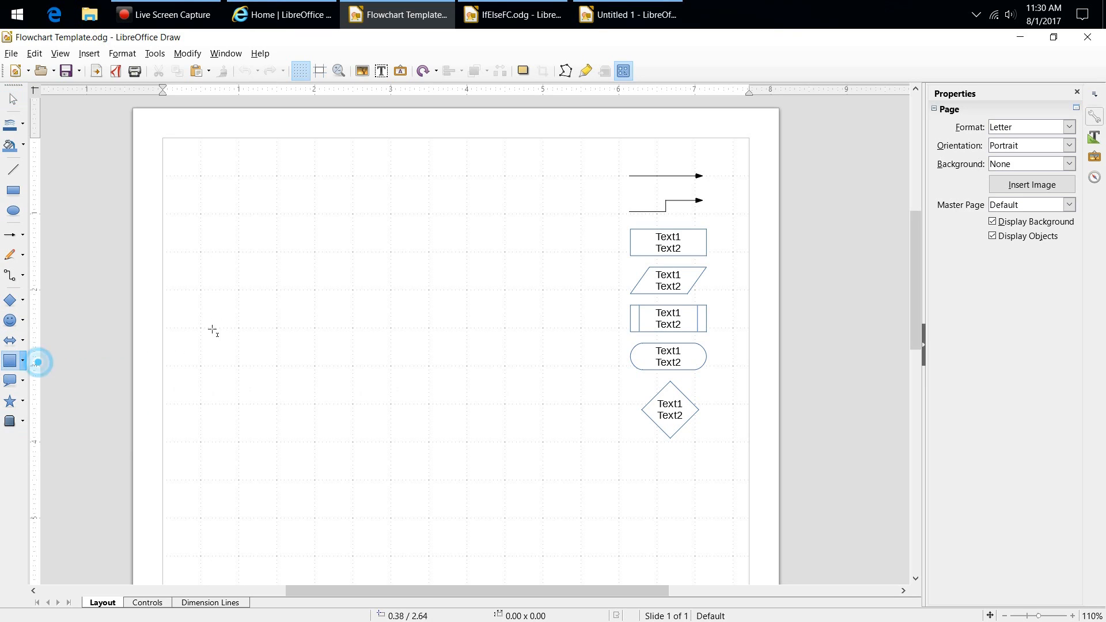
left_click_drag(238, 274, 308, 316)
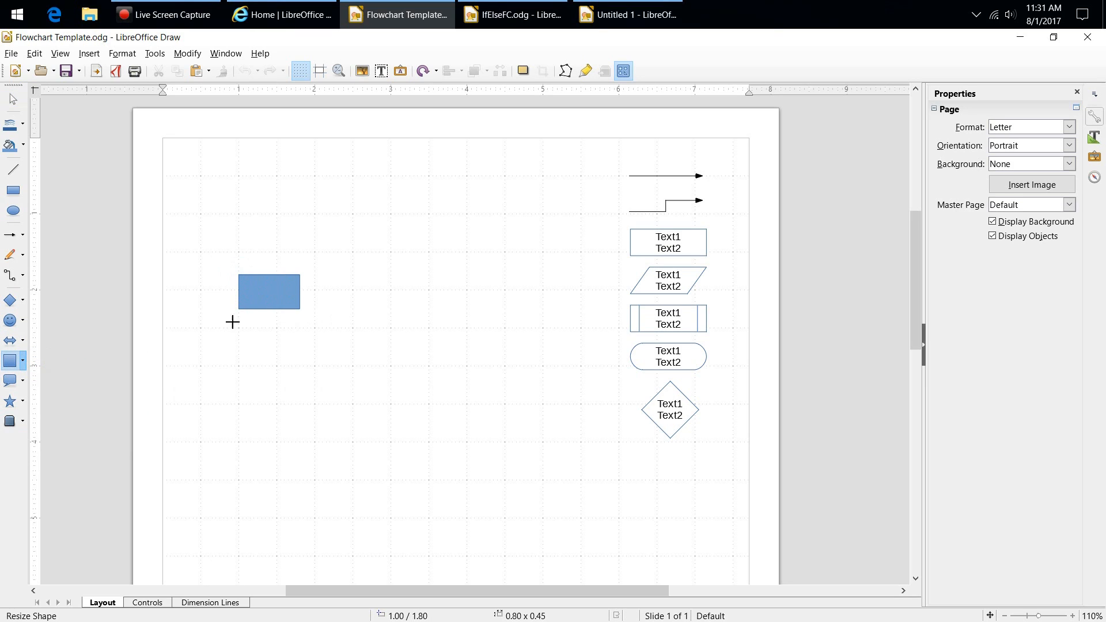
Draw a flowchart data parallelogram of about 1.15 × 0.35 inches below the filled process rectangle.
left_click(22, 364)
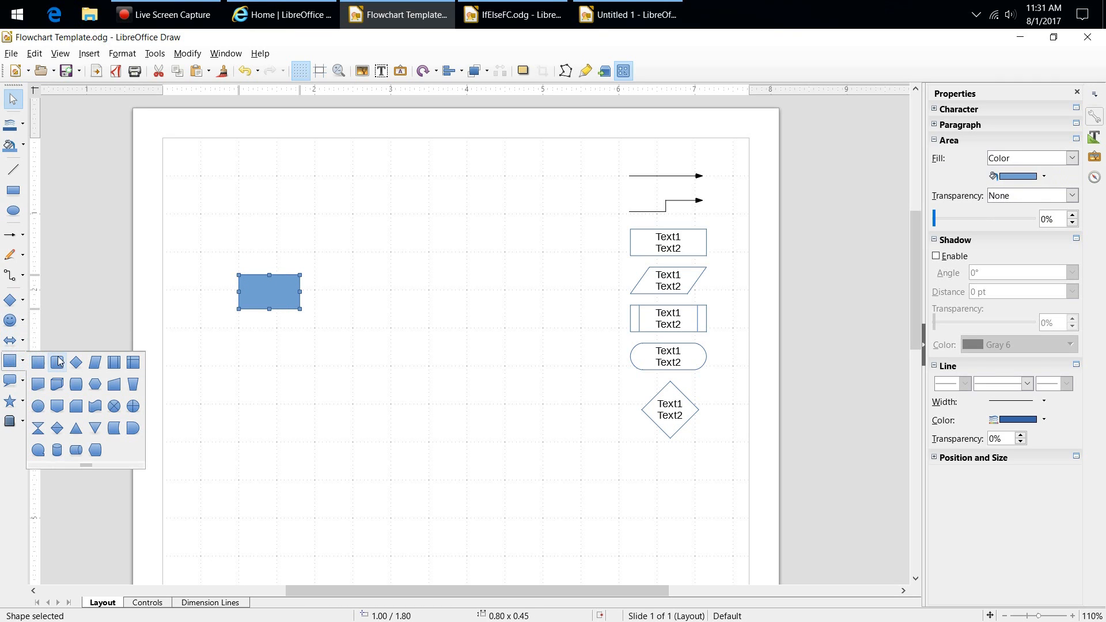
left_click(95, 363)
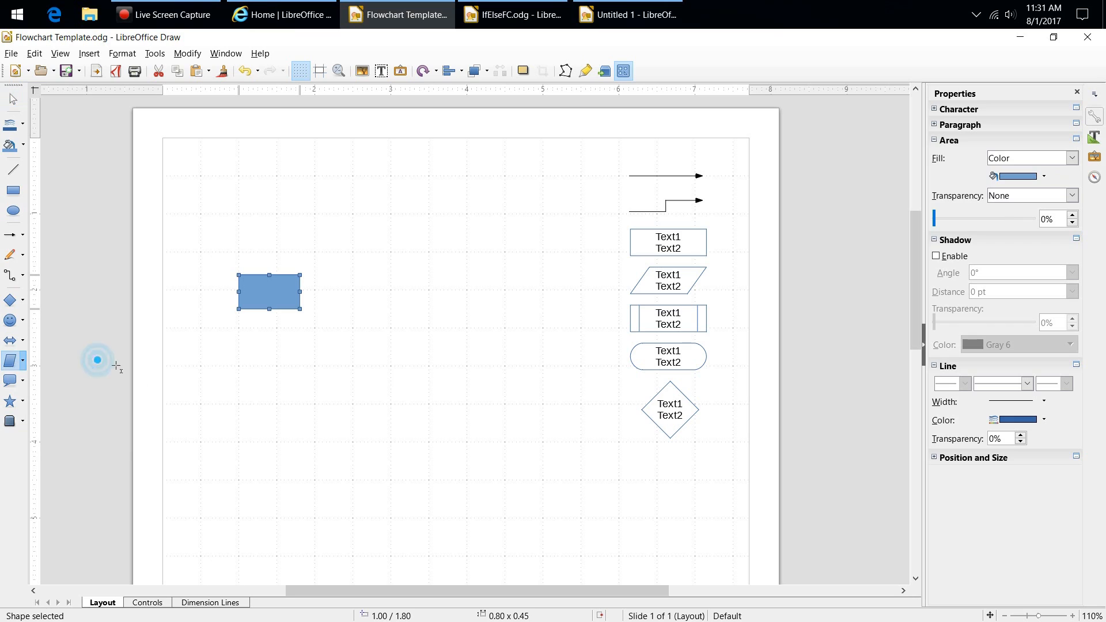
left_click_drag(234, 331, 328, 365)
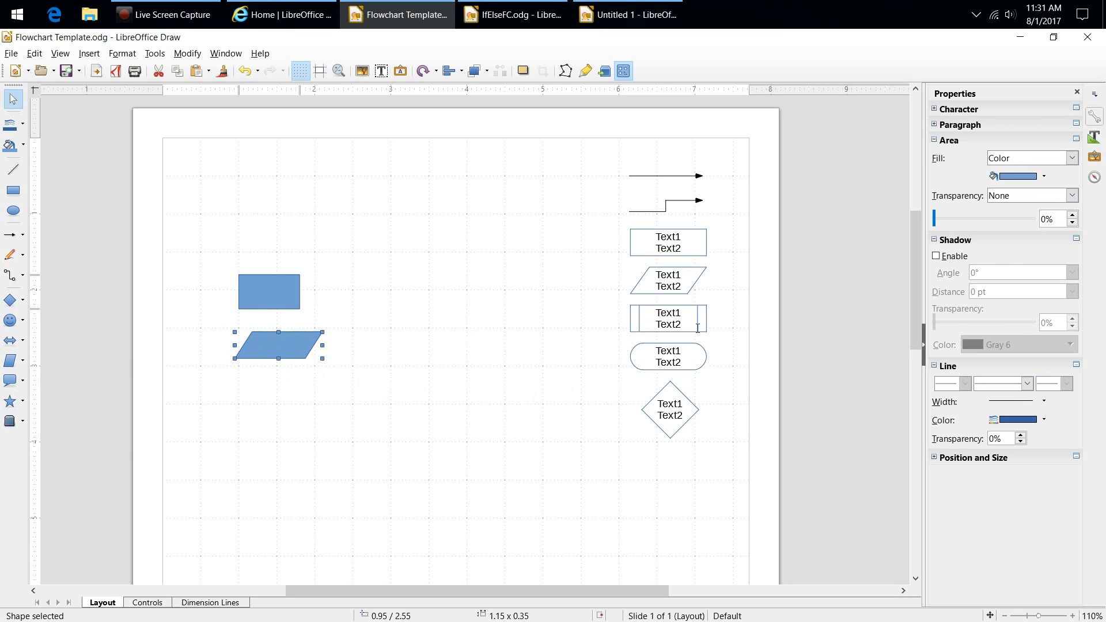
Draw a flowchart predefined process shape of about 1.00 × 0.50 inches beside the filled parallelogram.
left_click(24, 361)
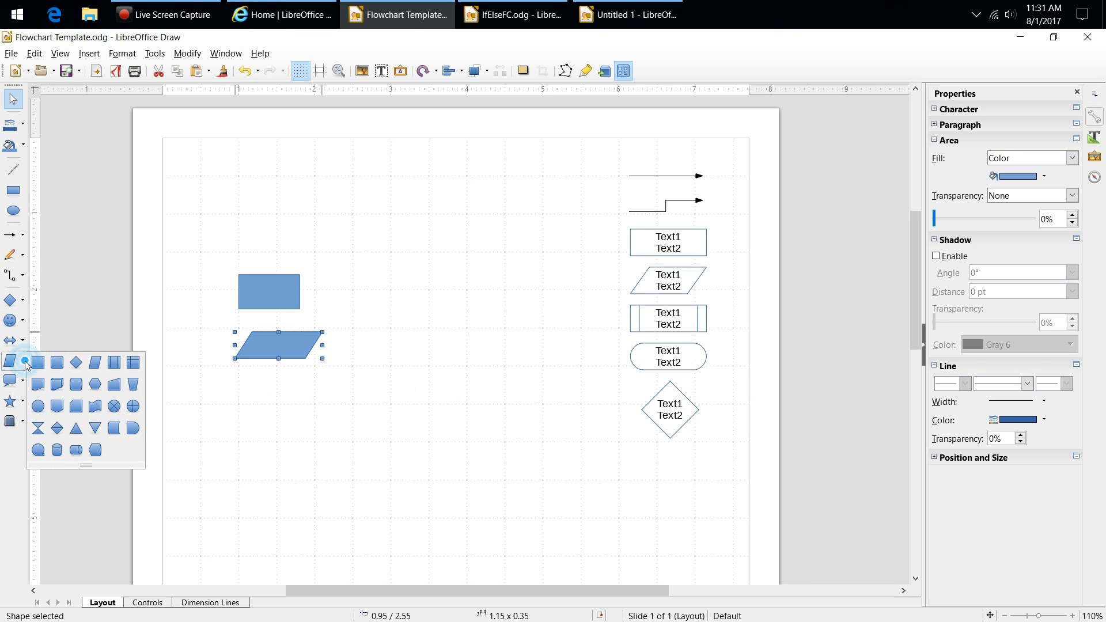
left_click(114, 363)
left_click_drag(374, 322, 455, 364)
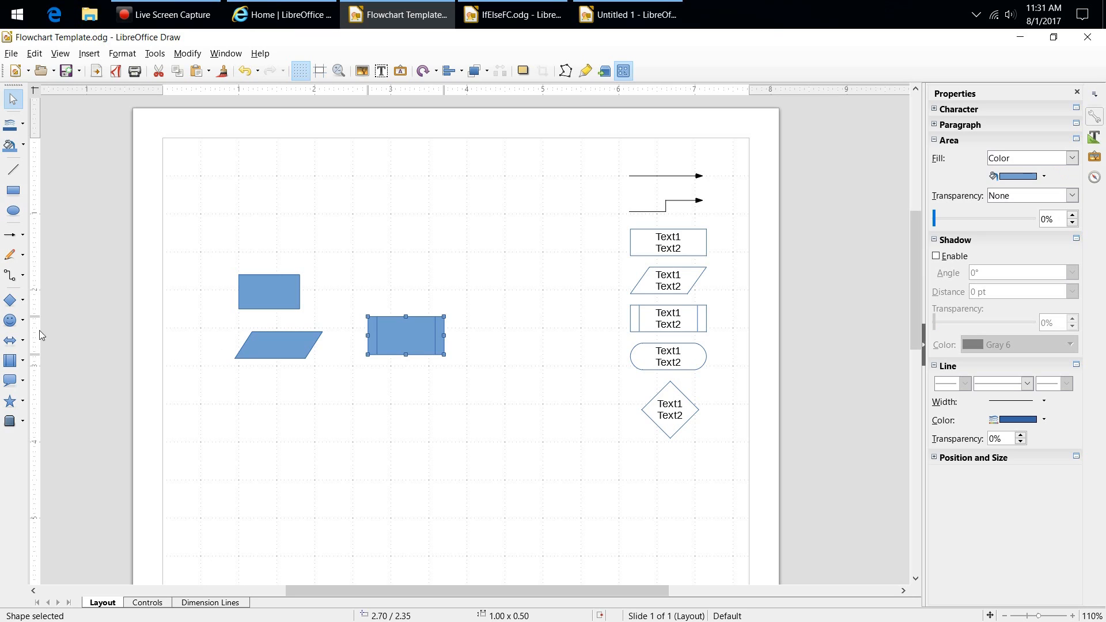
Draw a flowchart terminator shape of about 1.00 × 0.35 inches below the filled predefined process shape.
left_click(23, 360)
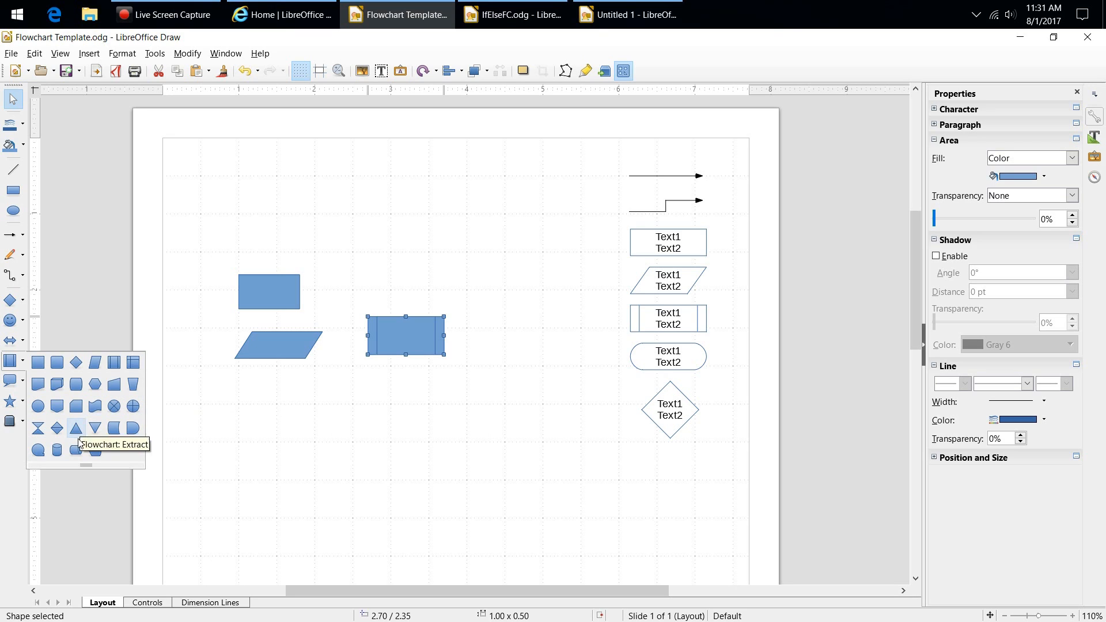
left_click(78, 391)
left_click_drag(353, 407, 418, 397)
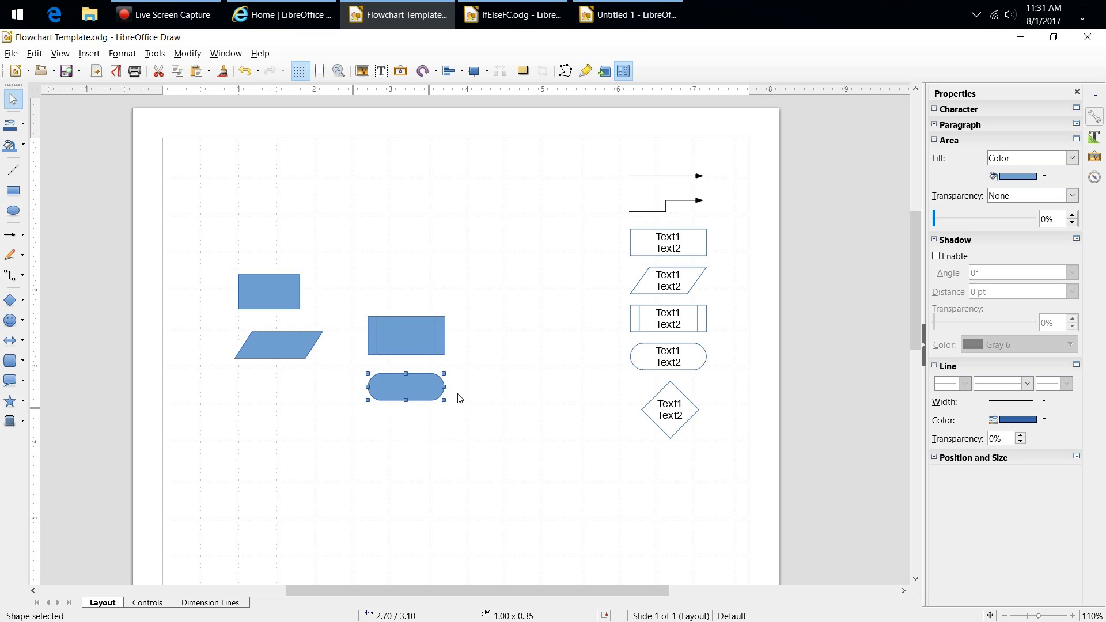
Turn on helplines while moving and try them out on the filled terminator shape.
mouse_move(451, 389)
left_mouse_down()
mouse_move(460, 388)
mouse_move(448, 389)
left_mouse_up()
left_click(412, 337)
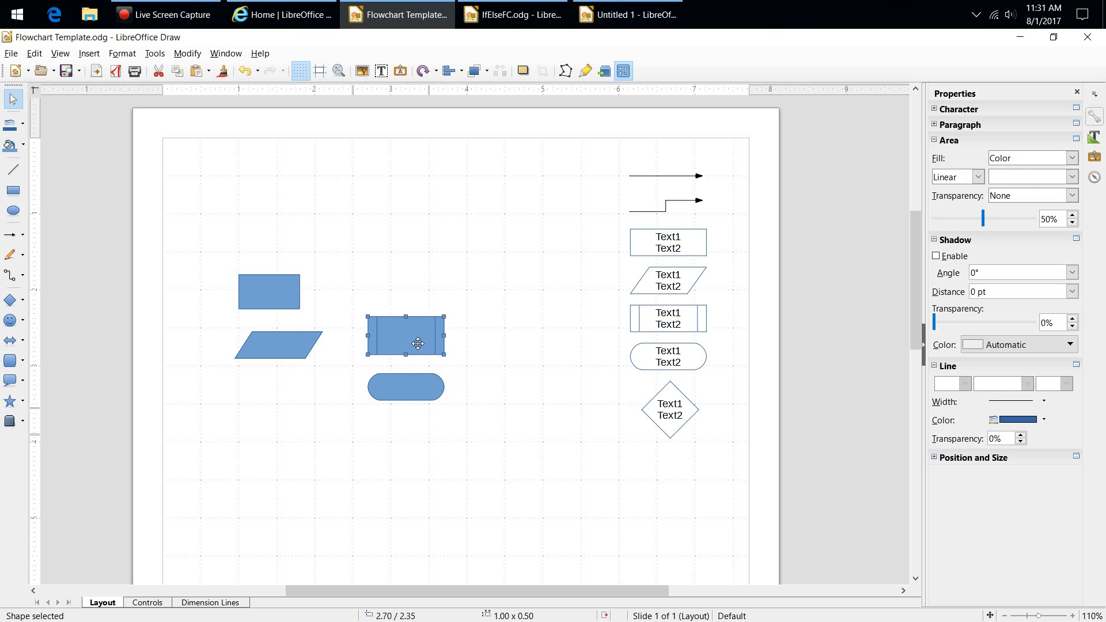
left_click(319, 71)
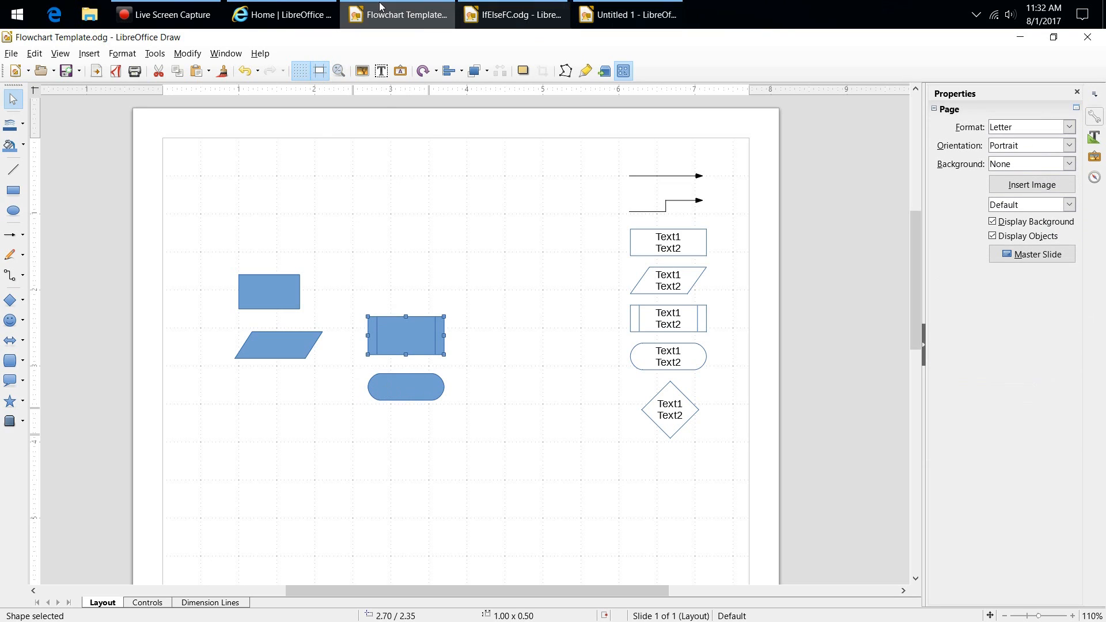
left_click(418, 391)
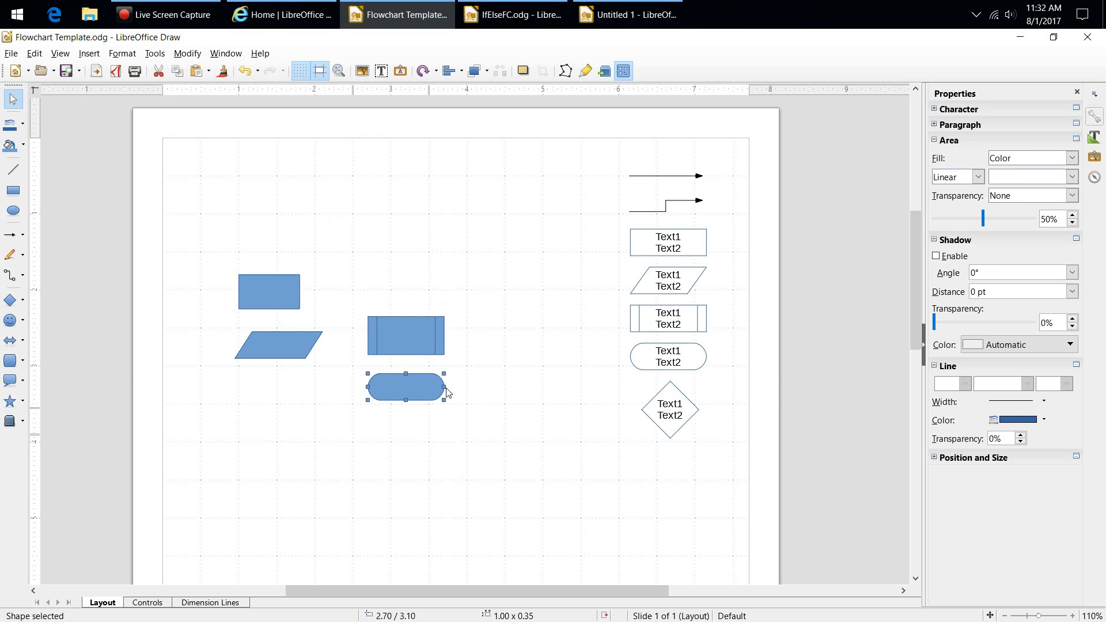
left_click_drag(444, 386, 449, 390)
left_click(394, 422)
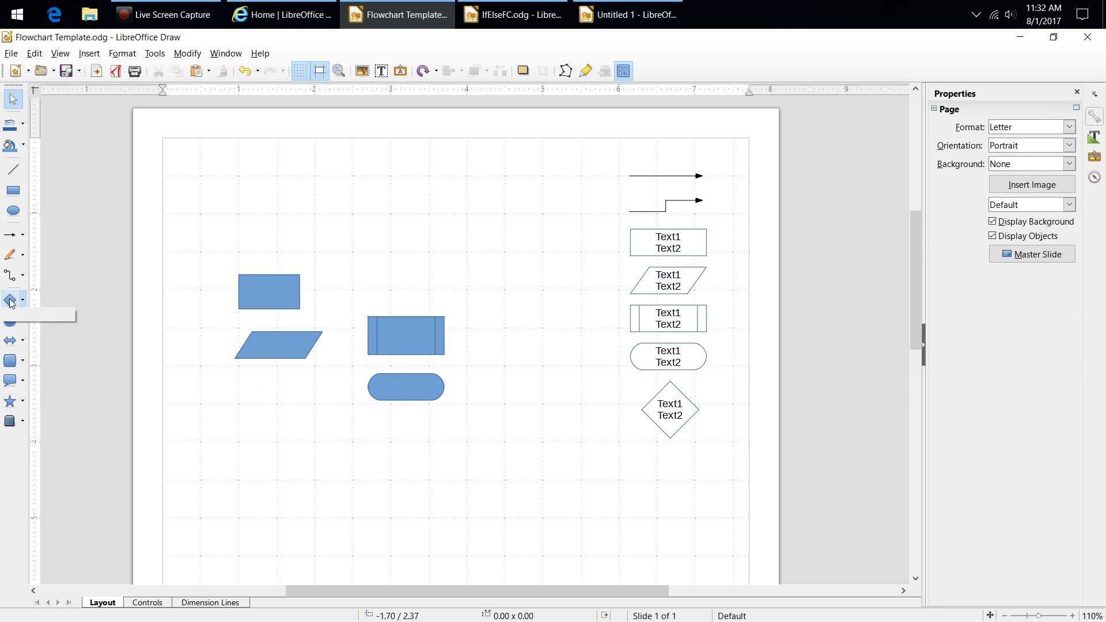
Draw a flowchart decision diamond of about 0.85 × 0.85 inches below the filled terminator shape.
left_click(22, 360)
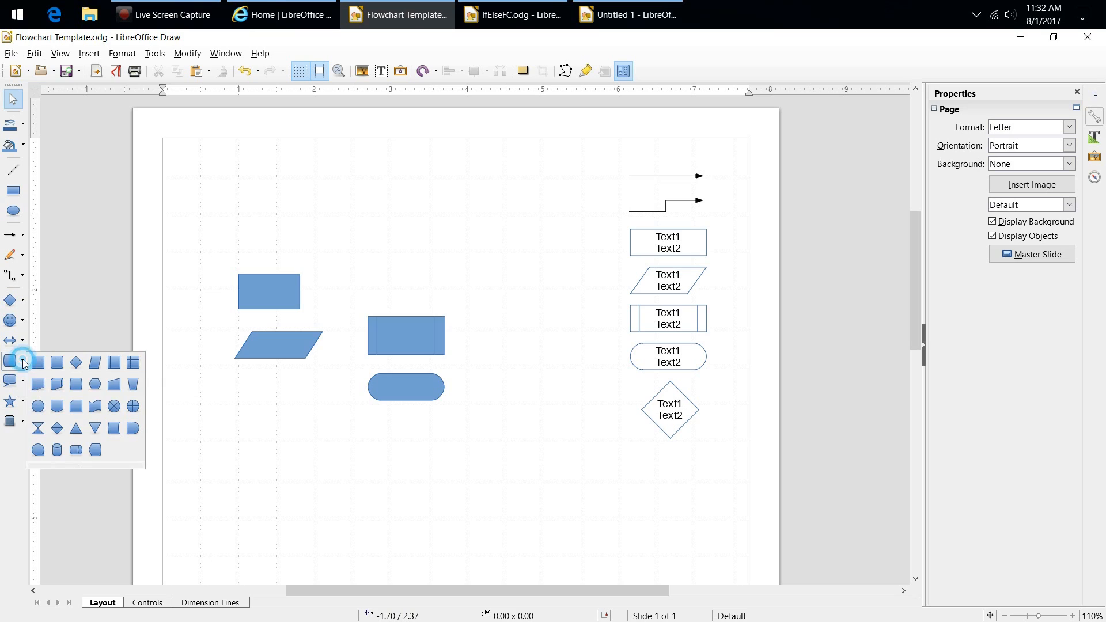
left_click(76, 362)
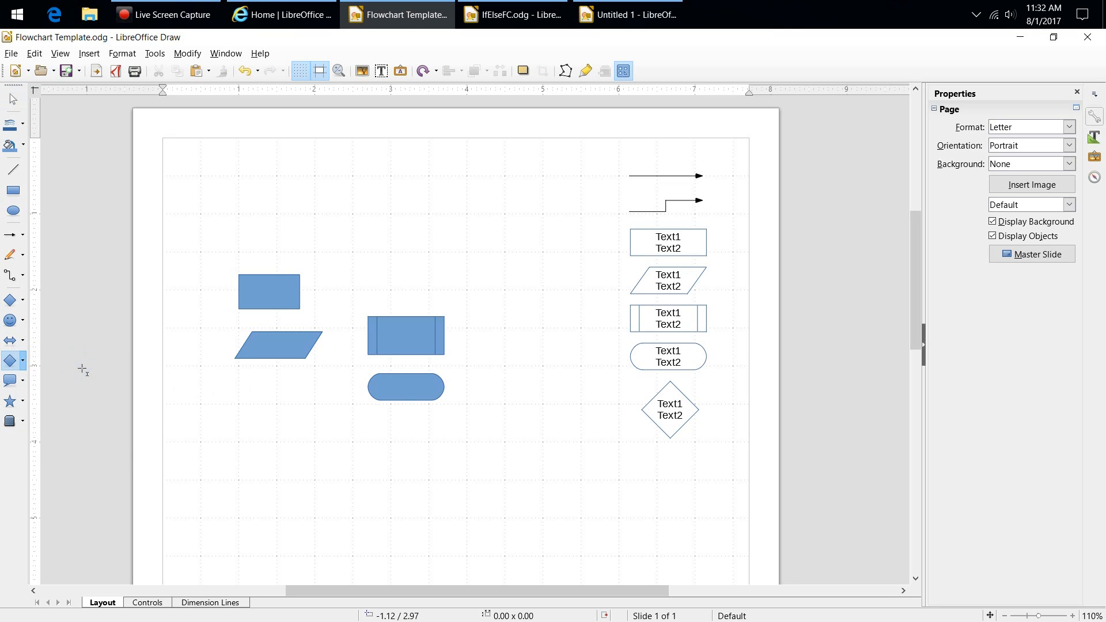
left_click(364, 434)
left_click_drag(364, 434, 419, 490)
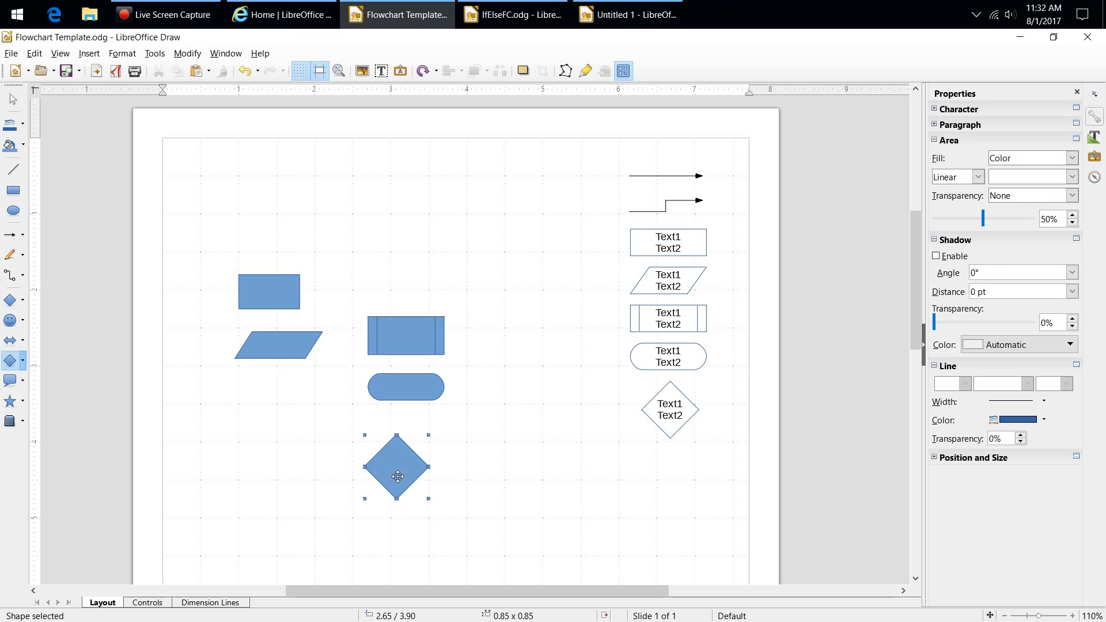
left_click(493, 408)
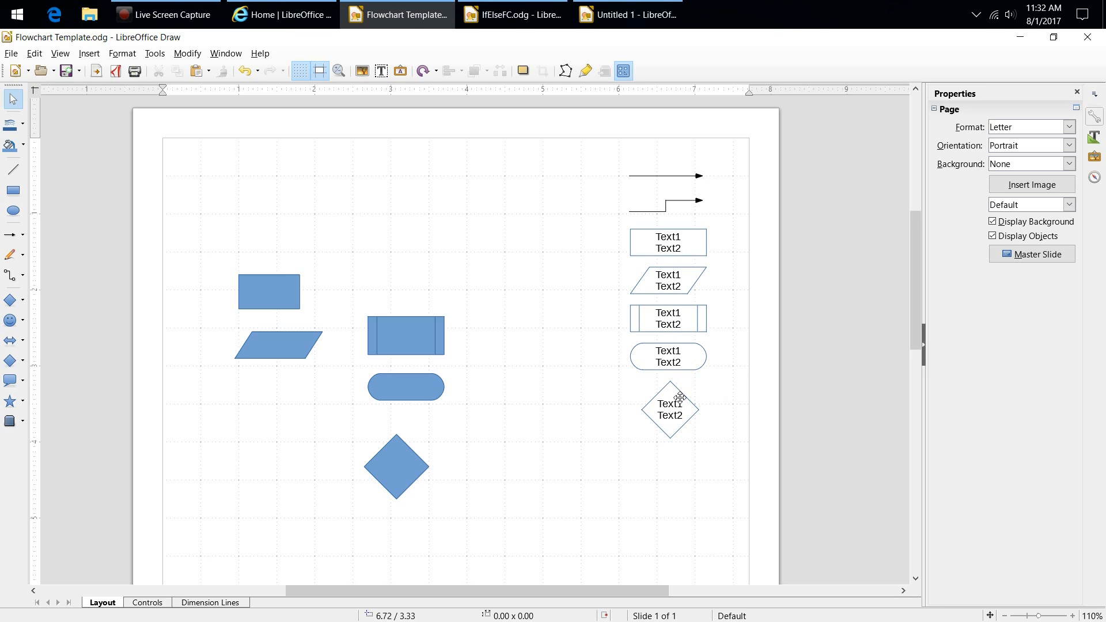
Examine the template's labelled flowchart shapes one by one and compare them with the available flowchart shape types.
left_click(679, 249)
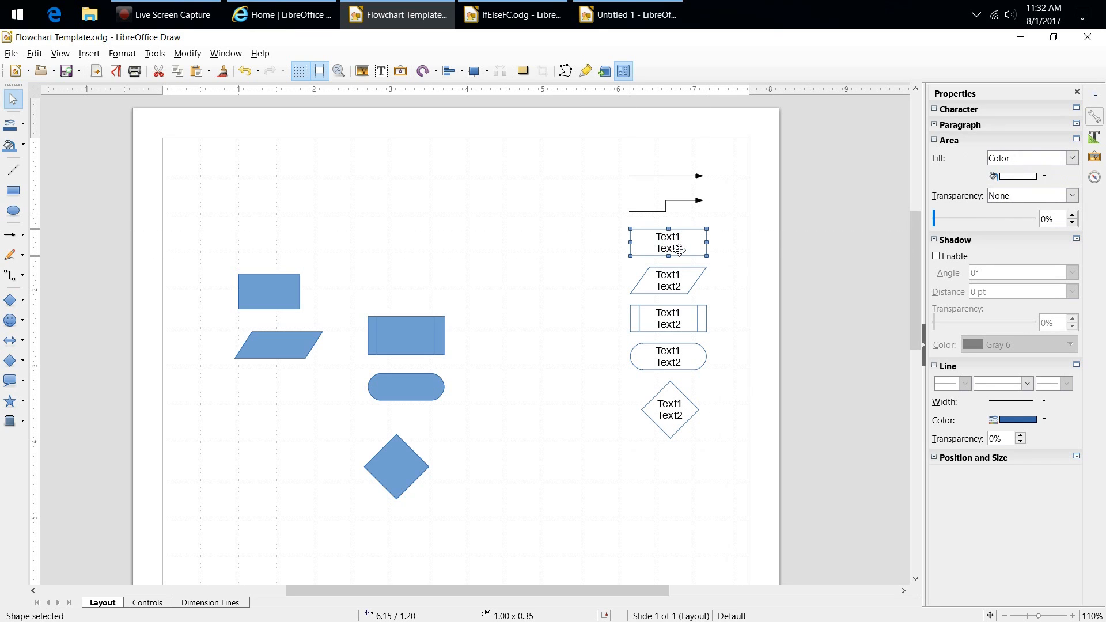
left_click(672, 275)
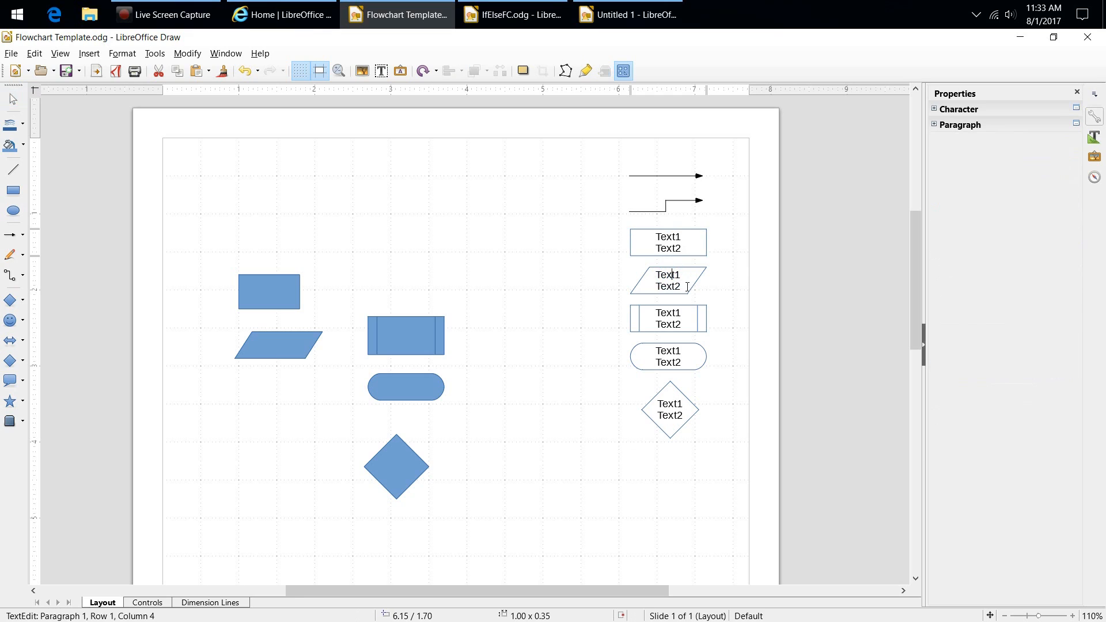
left_click(698, 288)
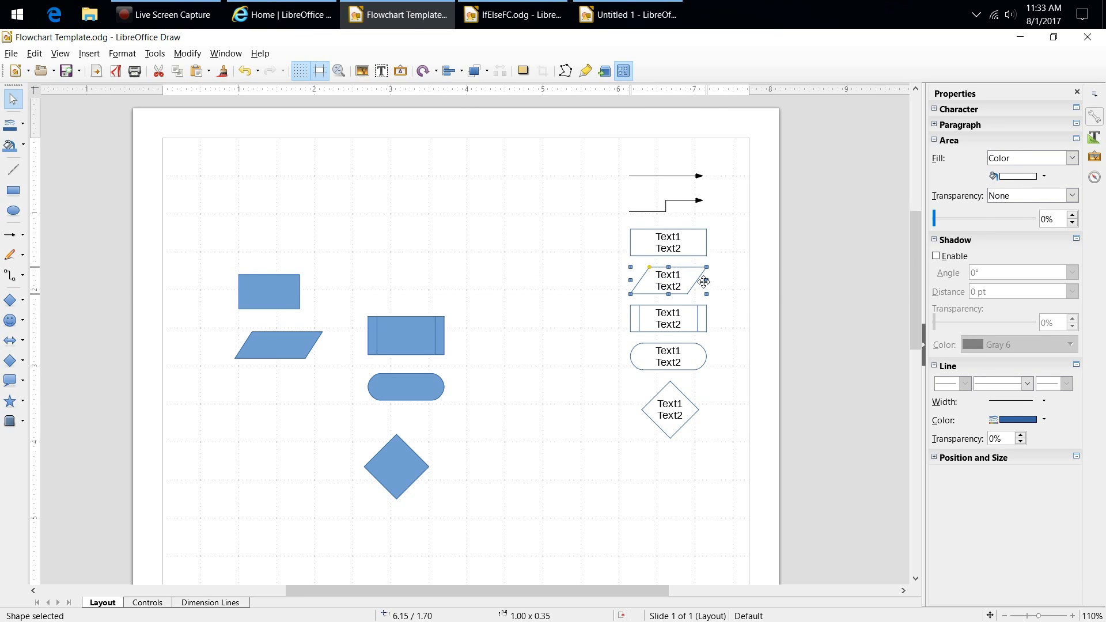
left_click(703, 319)
left_click(706, 360)
left_click(23, 362)
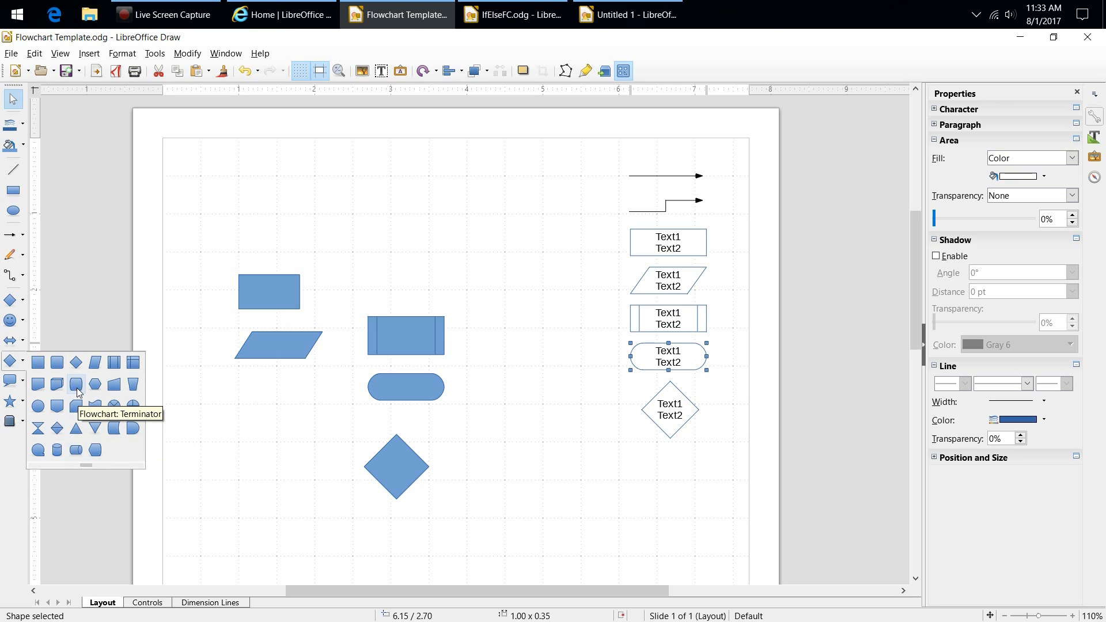
left_click(219, 409)
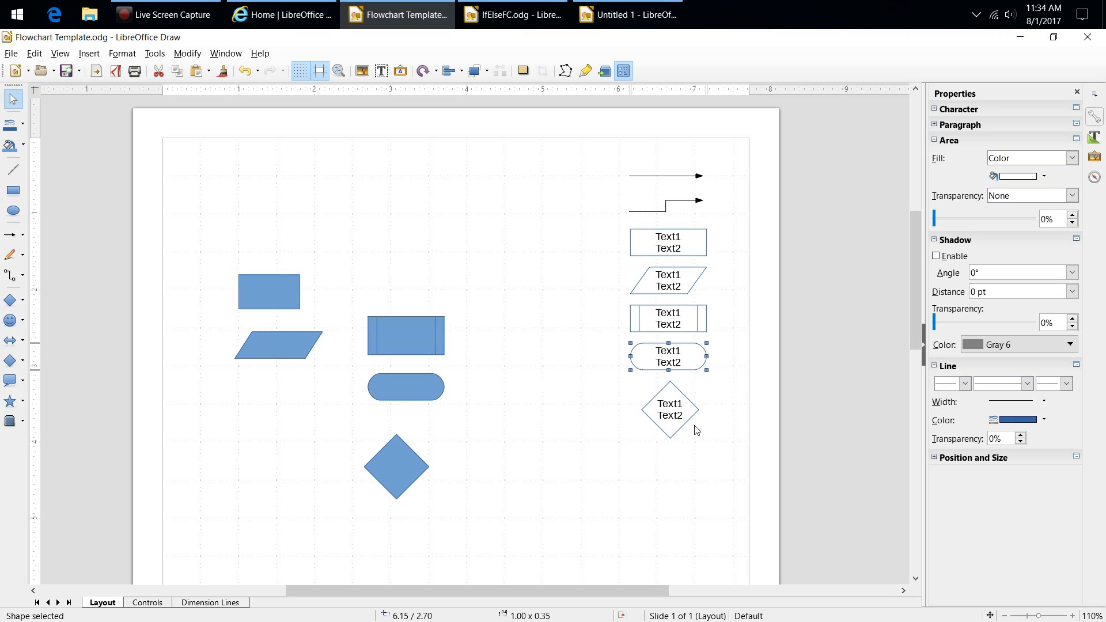
left_click(674, 323)
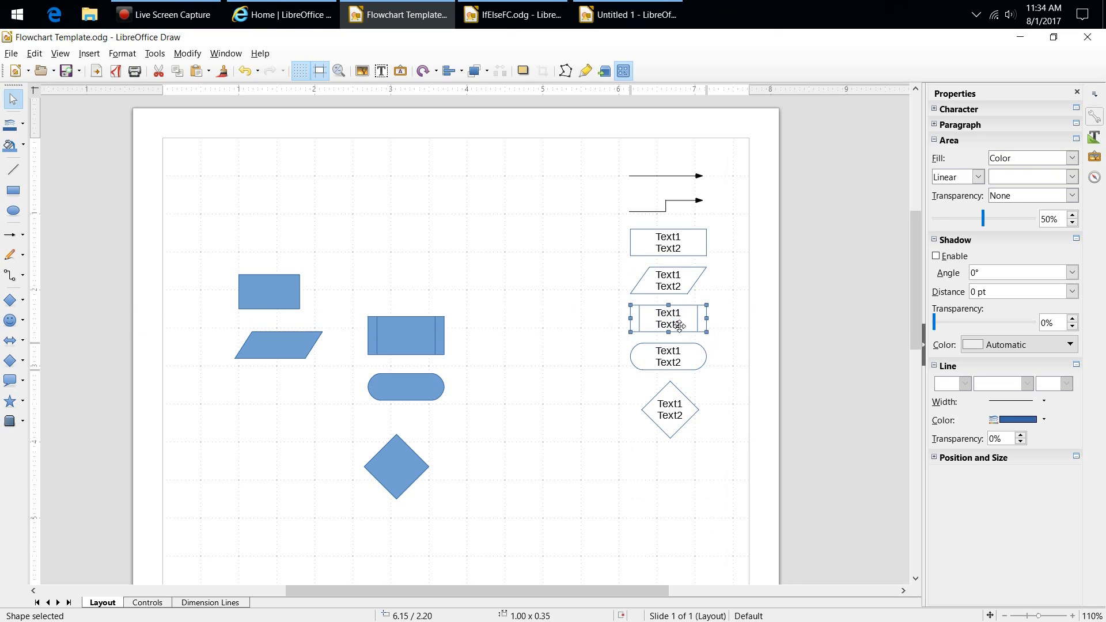
left_click(677, 398)
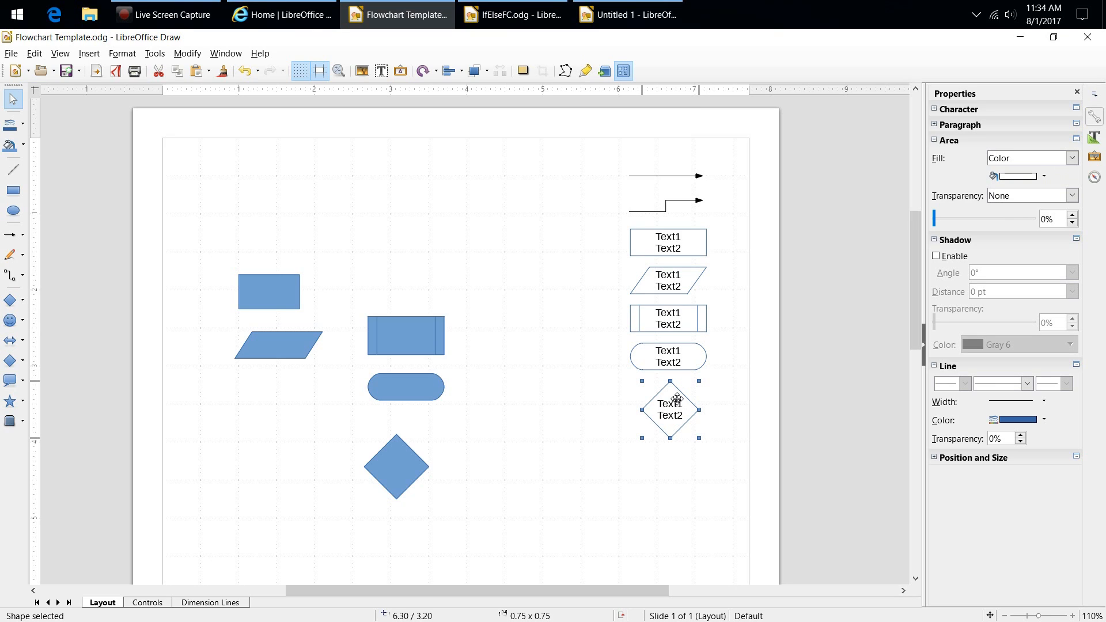
left_click(546, 321)
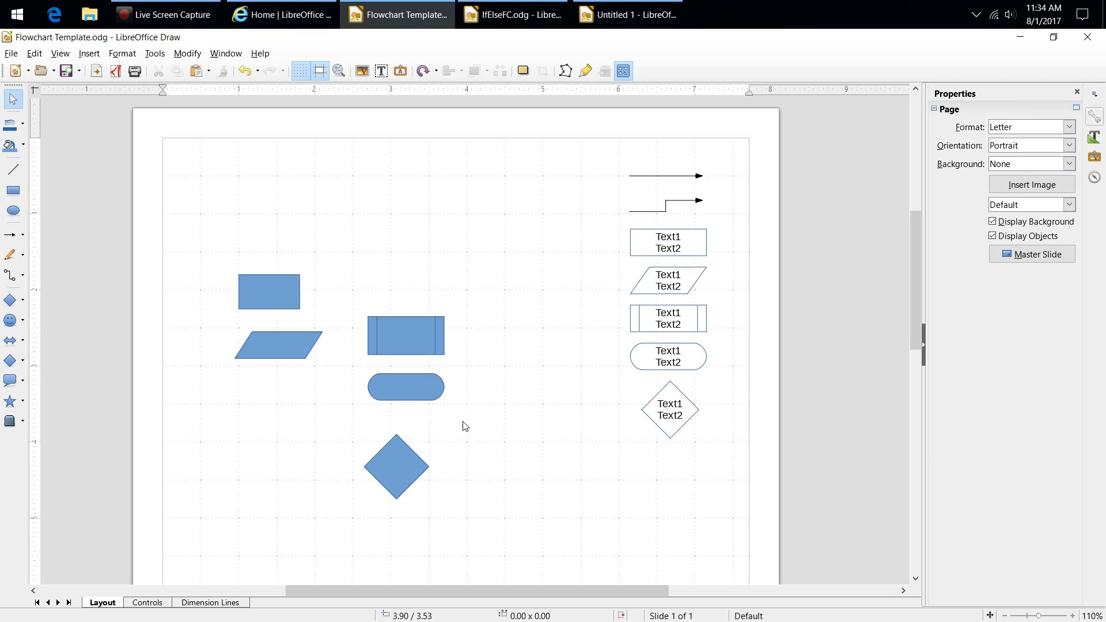
Delete the five blue-filled practice shapes, keeping only the template's prepared arrows and labelled shapes.
left_click(403, 474)
key("Delete")
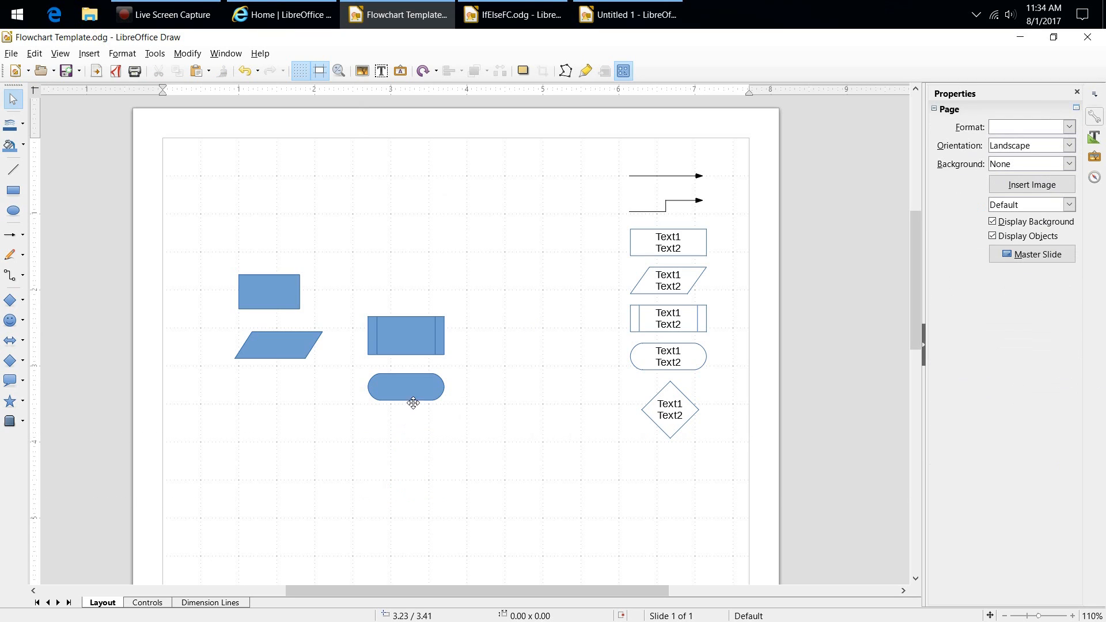
left_click_drag(403, 390, 401, 353)
key("Delete")
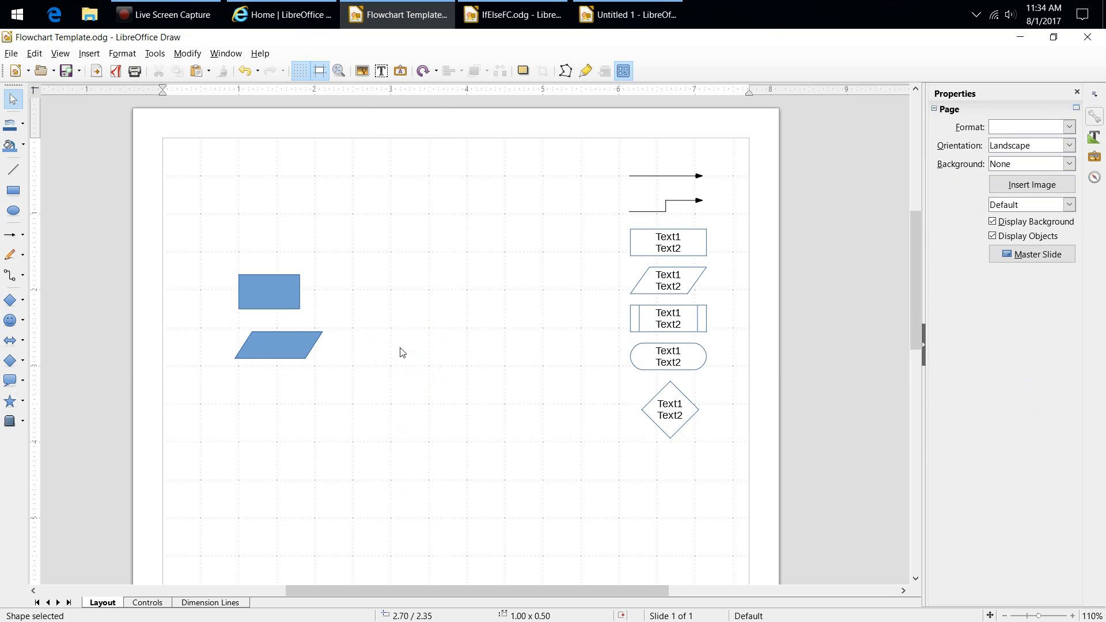
left_click(309, 348)
key("Delete")
left_click(287, 301)
key("Delete")
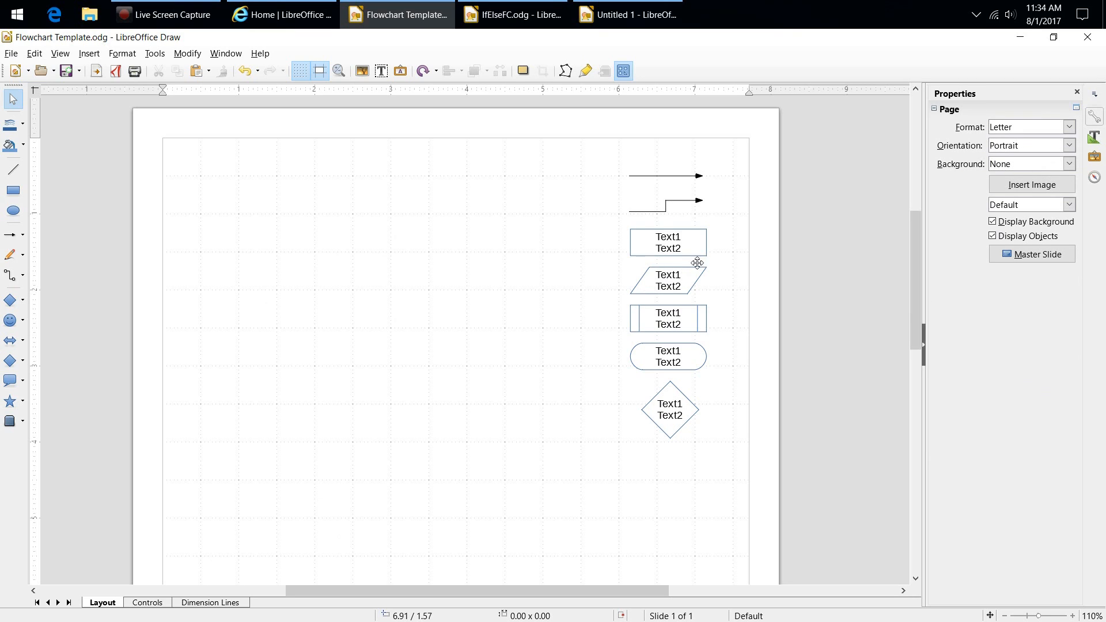
Place three copies of the template's labelled process rectangle in the empty area, aligned in a column at about 2.75 inches horizontally.
left_click(705, 244)
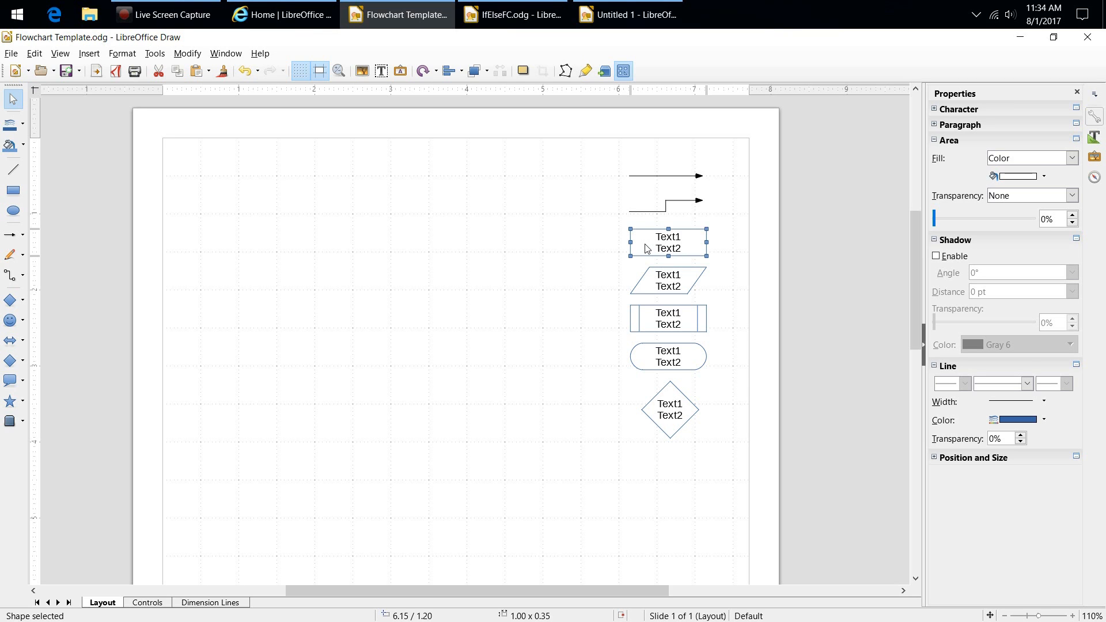
left_click_drag(647, 248, 391, 269)
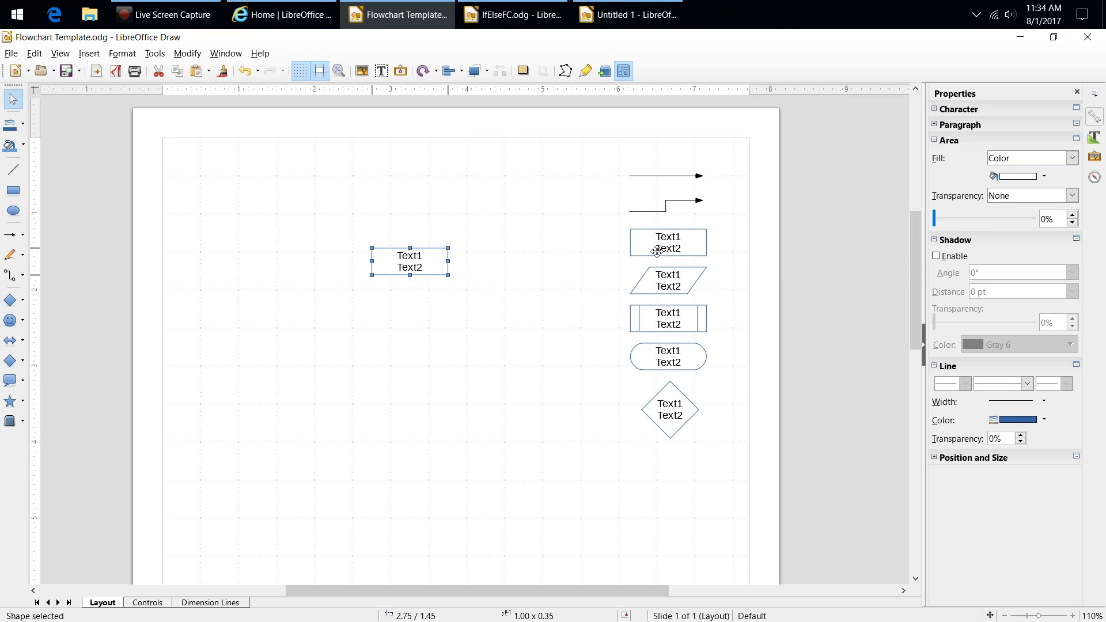
left_click(437, 329)
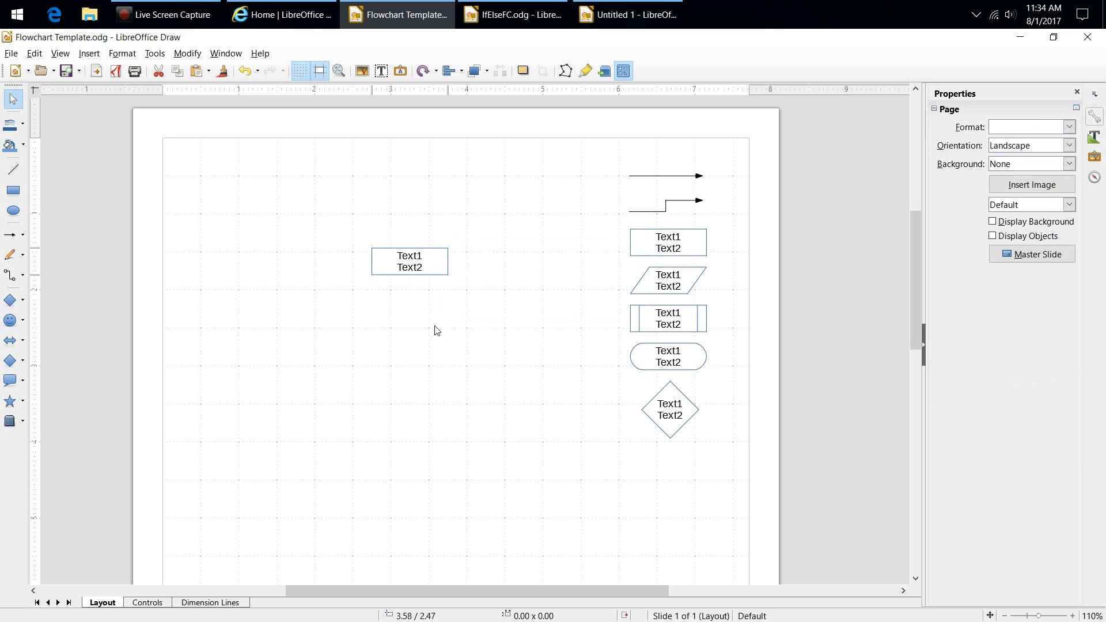
left_click(659, 250)
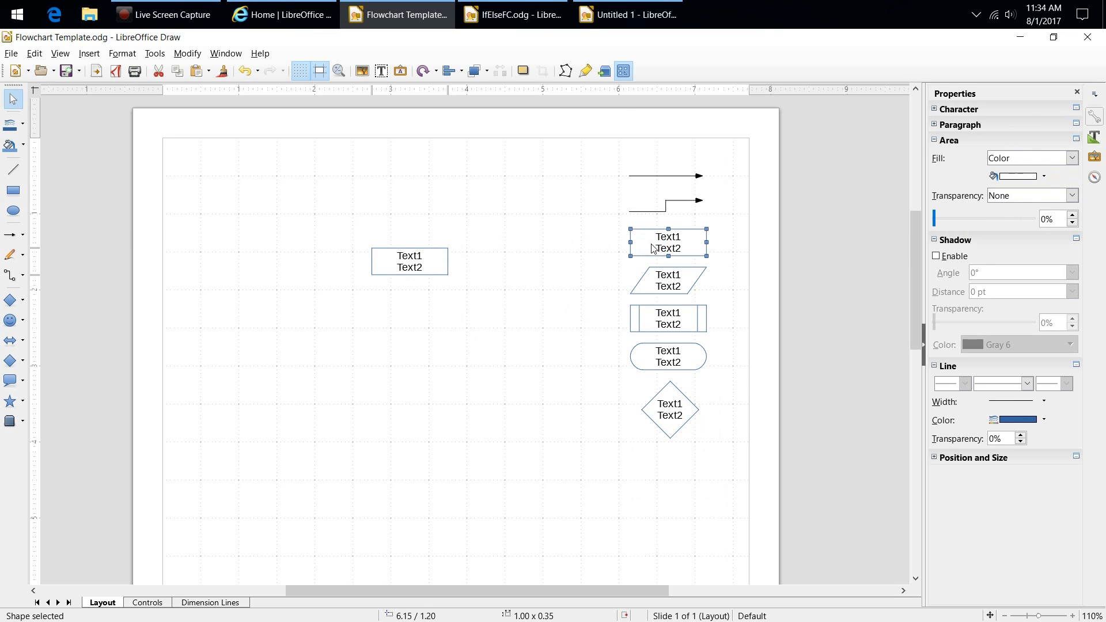
left_click_drag(658, 250, 399, 317)
left_click(646, 249)
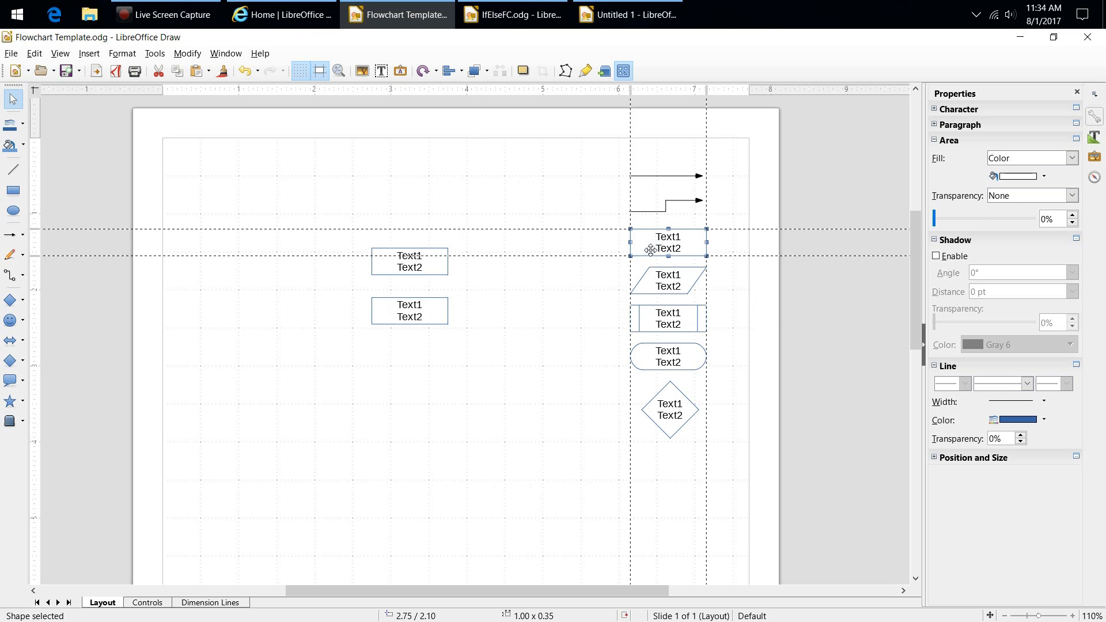
left_click_drag(646, 249, 390, 370)
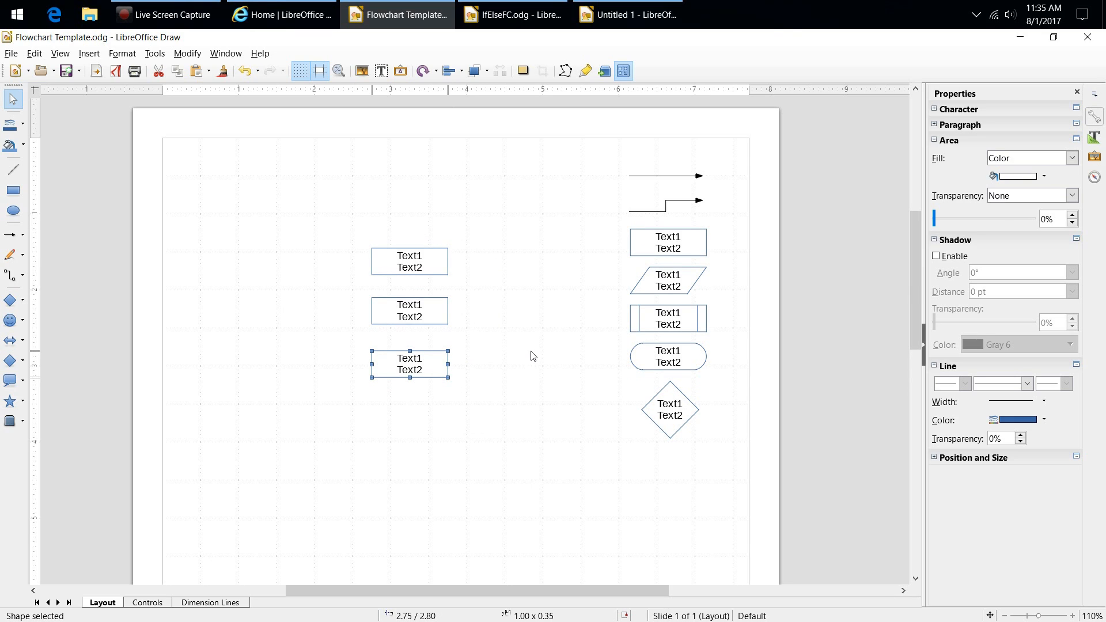
Place a copy of the template's labelled data parallelogram below the three rectangles, at about 2.75 / 3.55 inches.
left_click(671, 281)
left_click(695, 282)
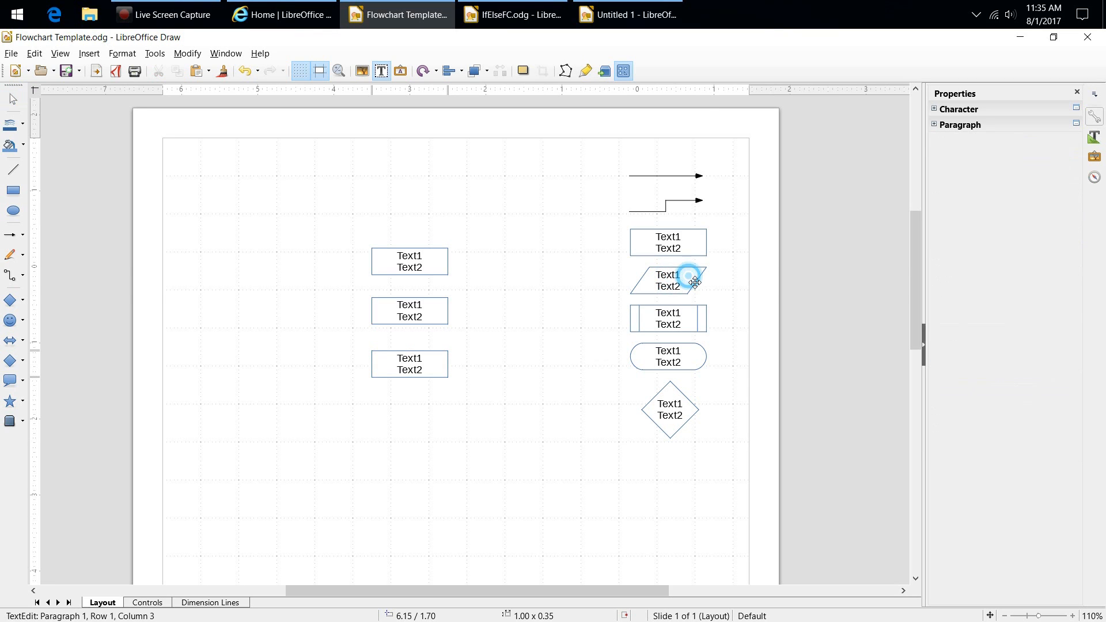
left_click(695, 282)
left_click_drag(695, 281, 436, 425)
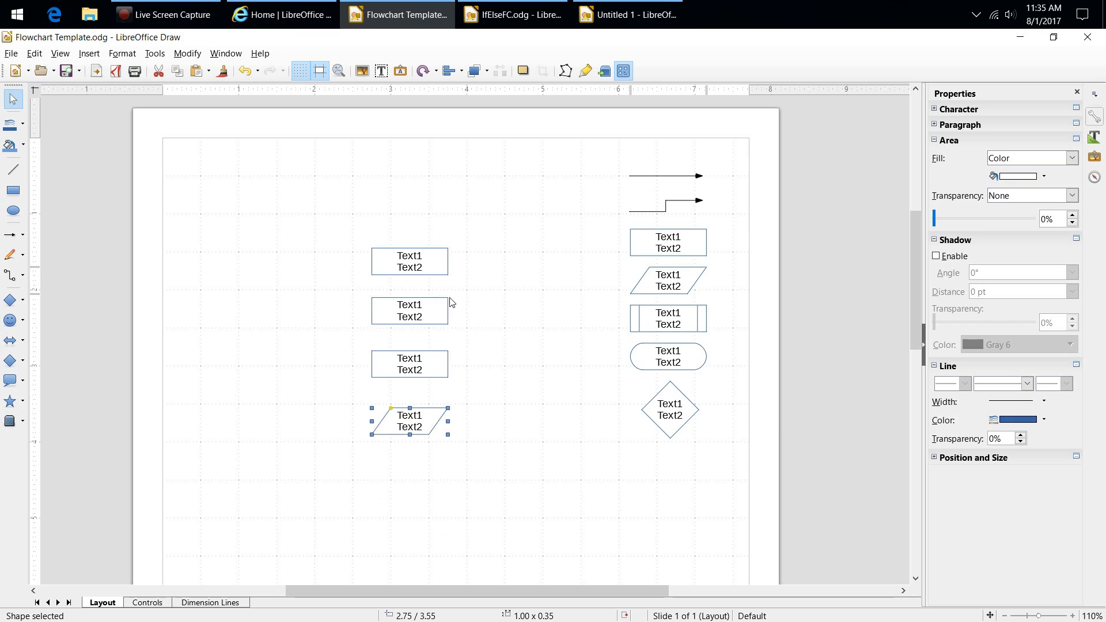
Place a copy of the template's straight arrow in the empty area above the rectangles, at about 3.95 / 0.75 inches.
left_click(699, 175)
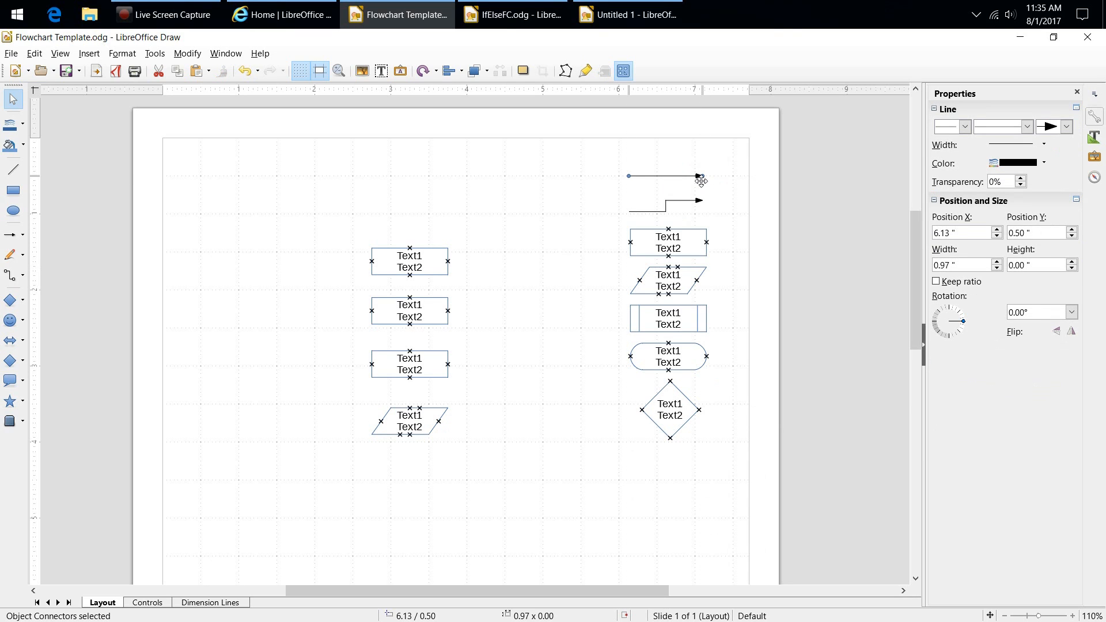
left_click_drag(698, 179, 532, 198)
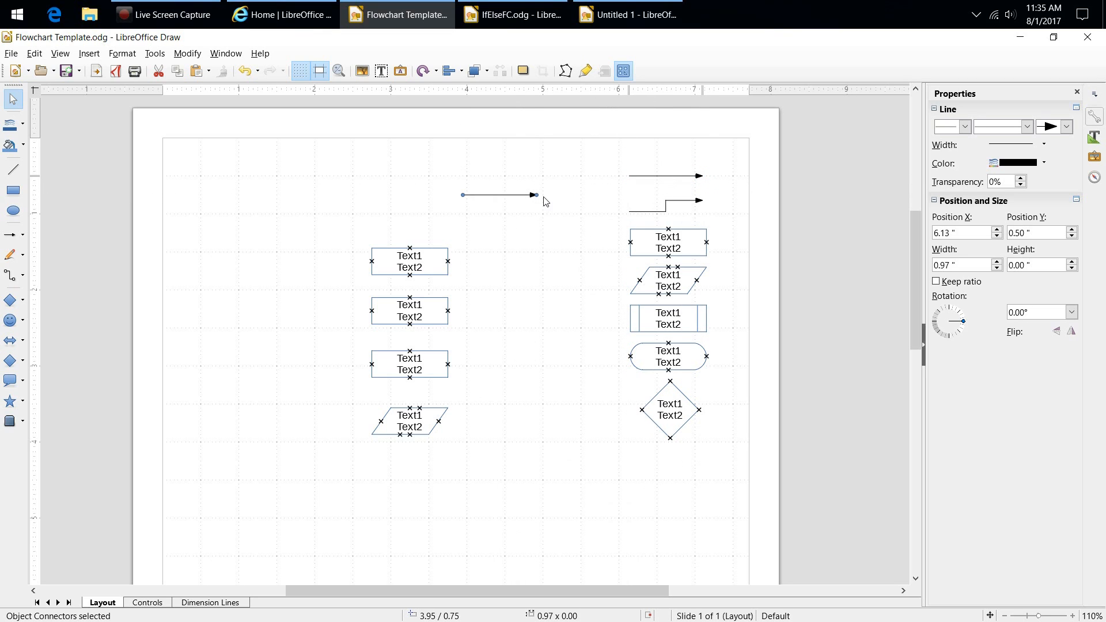
left_click(532, 335)
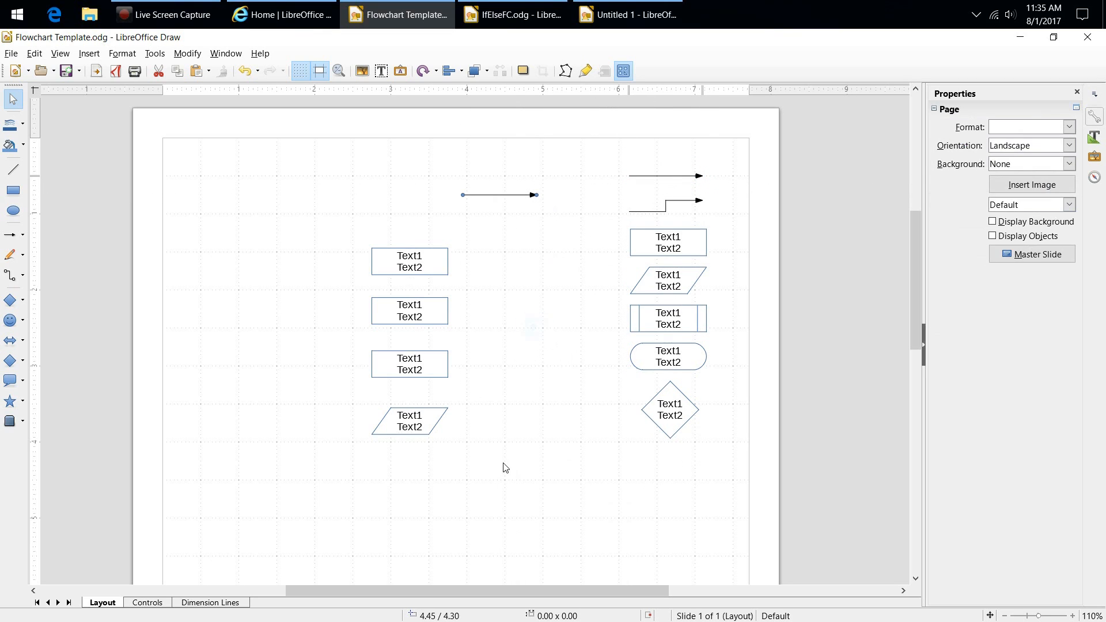
Delete the copied parallelogram, the three copied rectangles and the copied straight arrow, keeping only the template's original shapes and arrows.
left_click(410, 421)
left_click(410, 421)
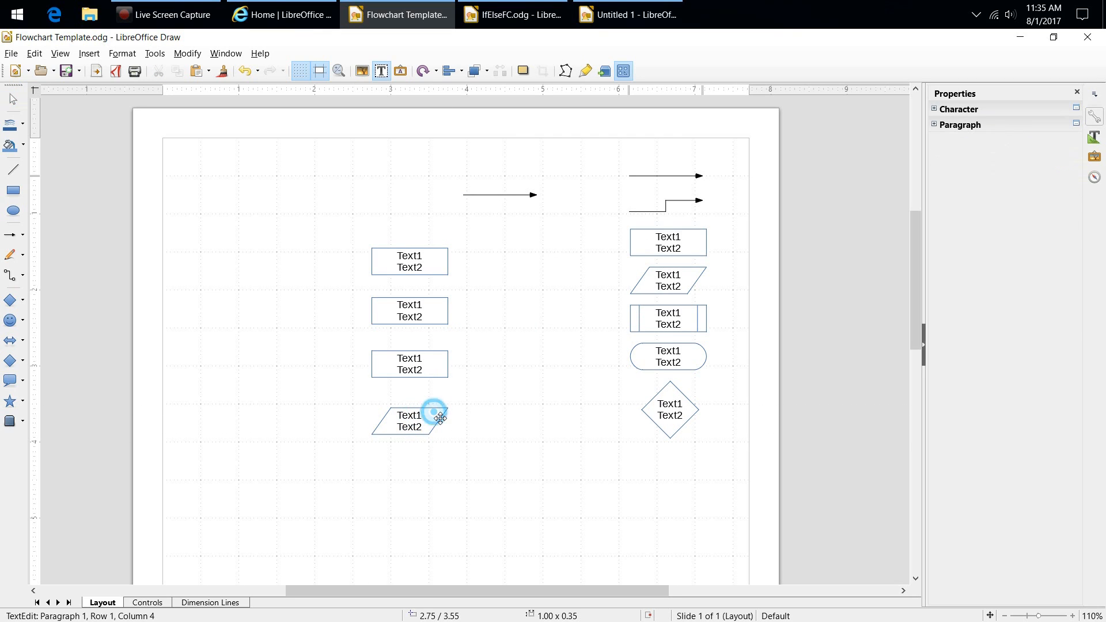
key("Escape")
key("Delete")
left_click(440, 362)
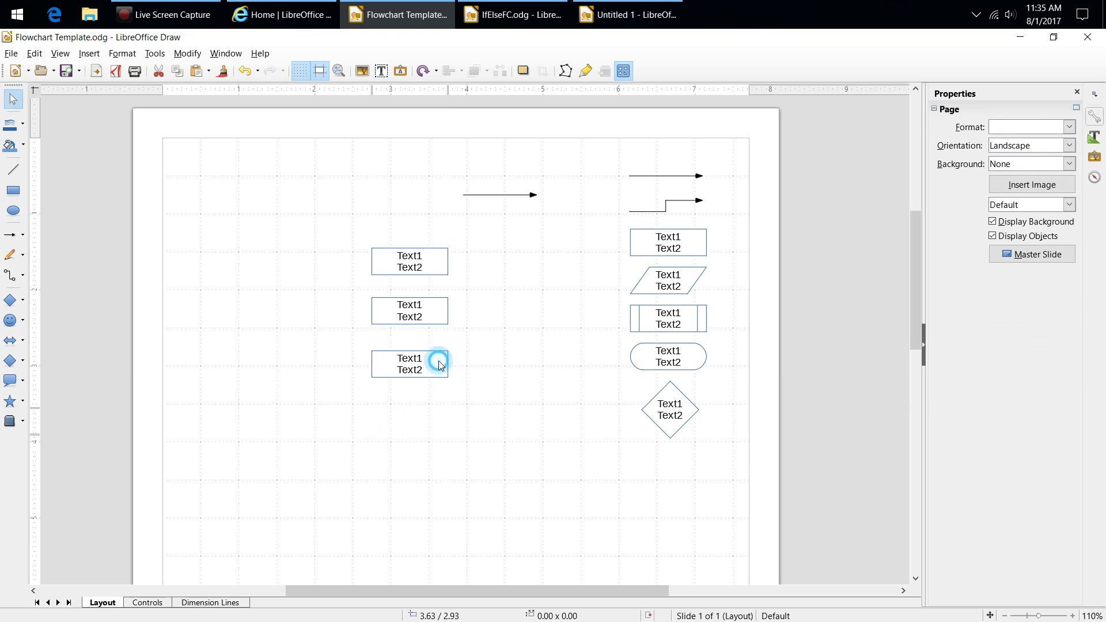
key("Delete")
left_click(443, 301)
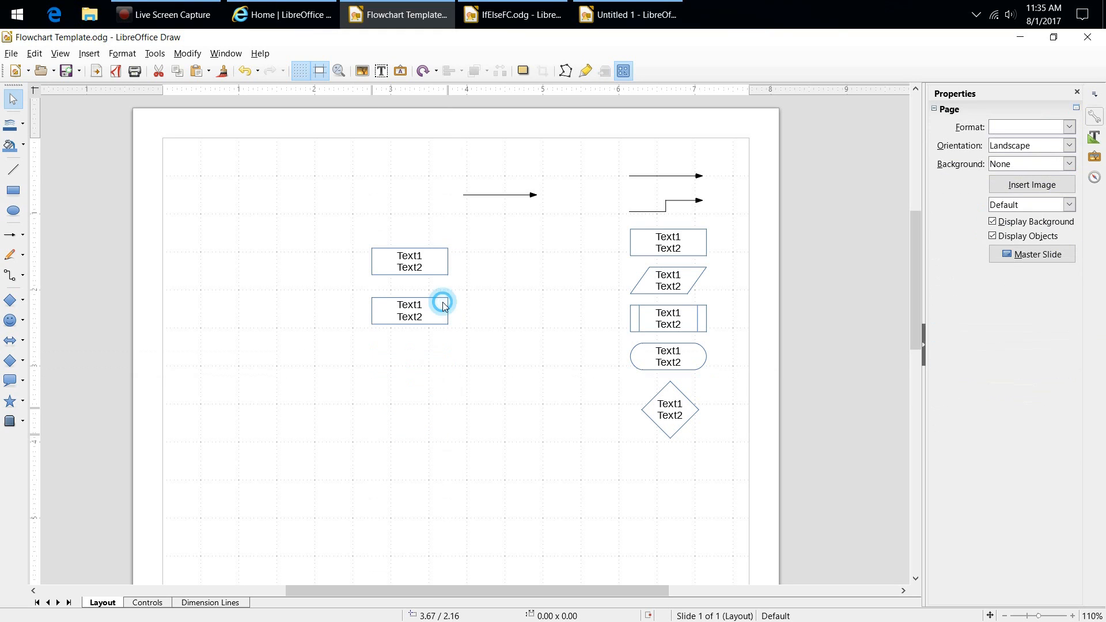
left_click(443, 253)
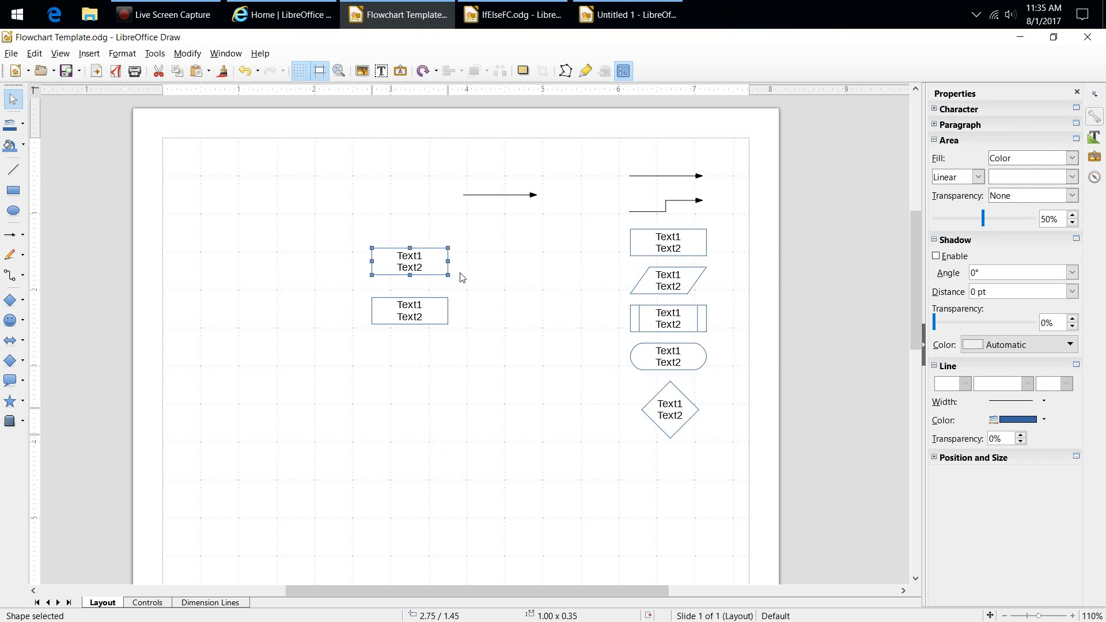
key("Delete")
left_click_drag(447, 309, 546, 360)
key("Delete")
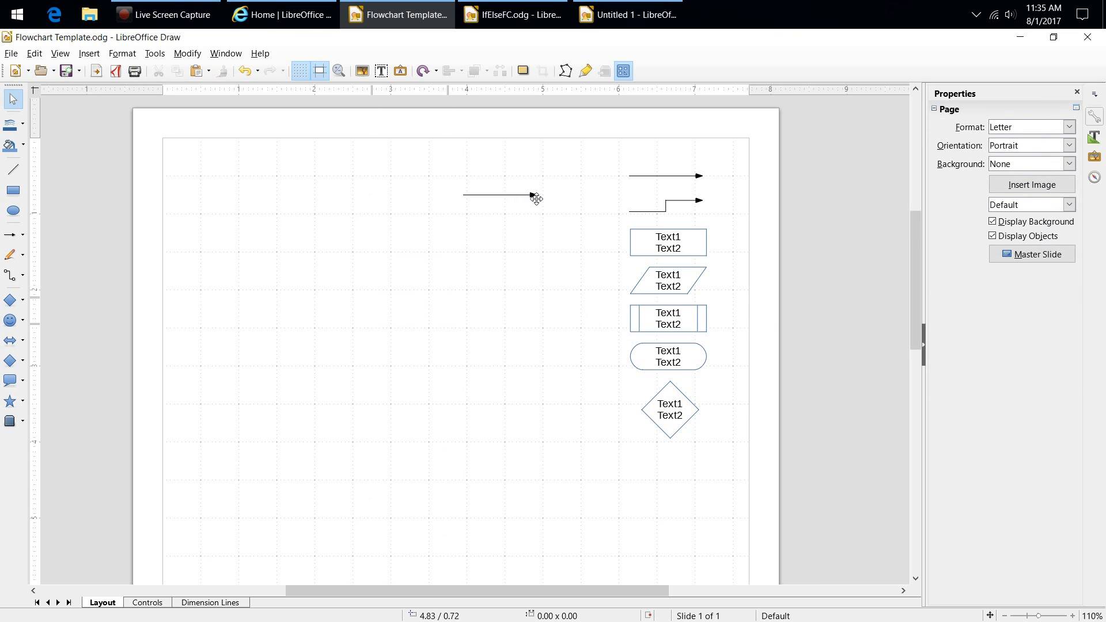
left_click(536, 199)
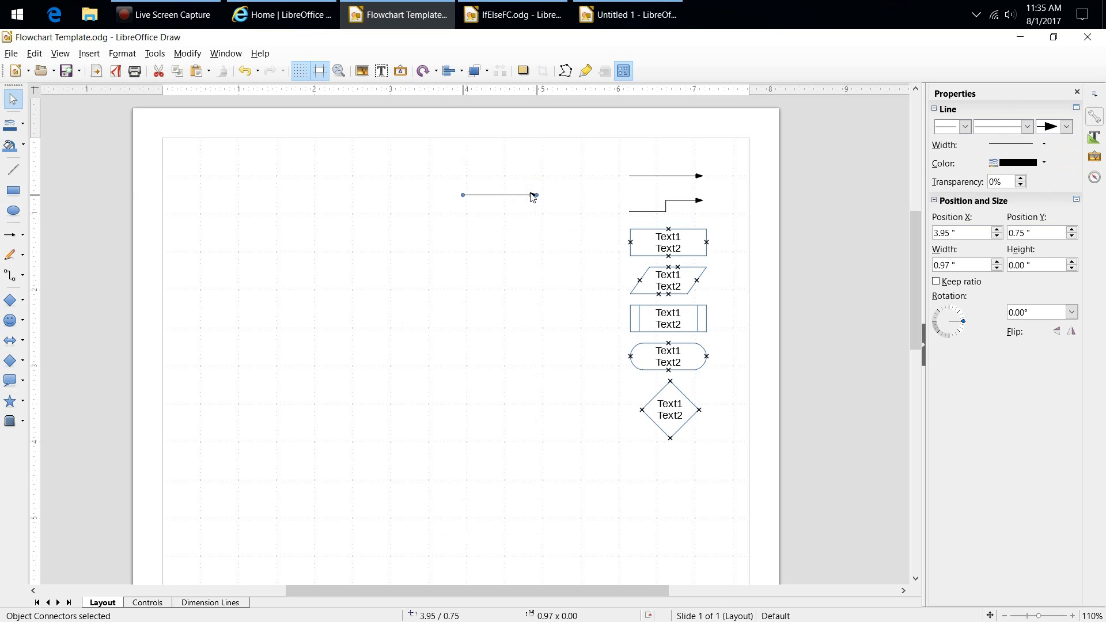
key("Delete")
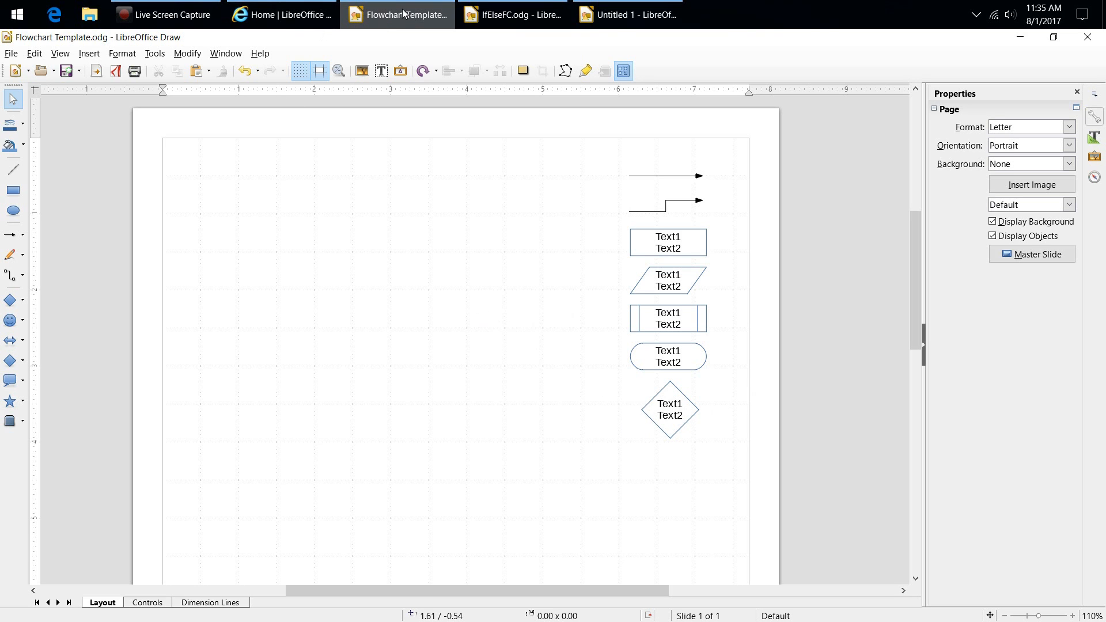
Switch to the IfElseFC.odg drawing and examine the TRUE and FALSE text labels beside the Condition diamond.
left_click(506, 16)
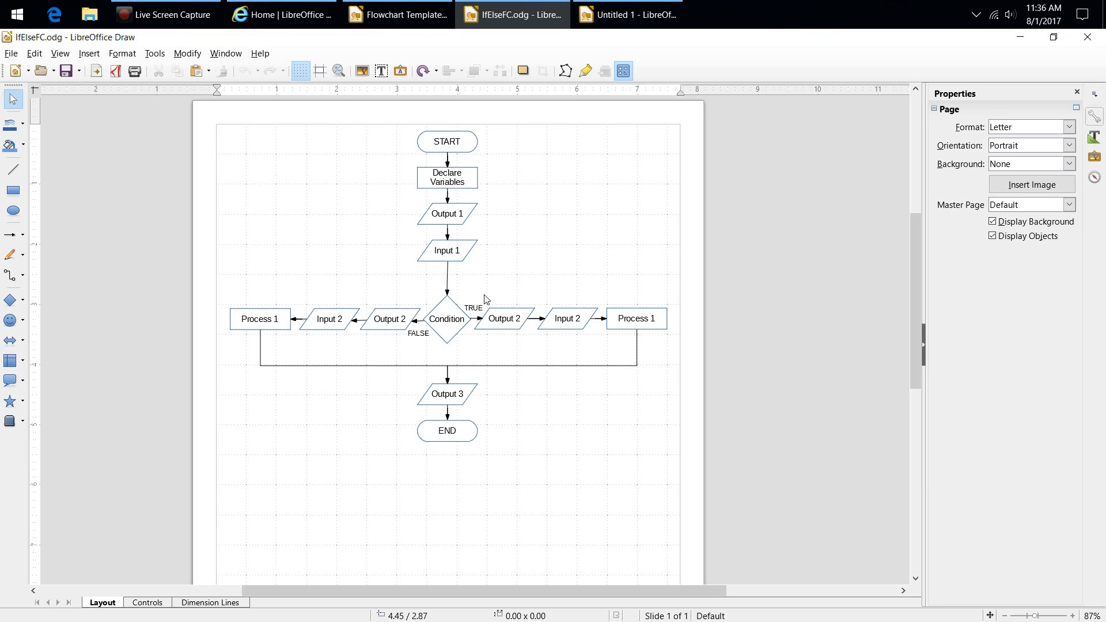
left_click(476, 309)
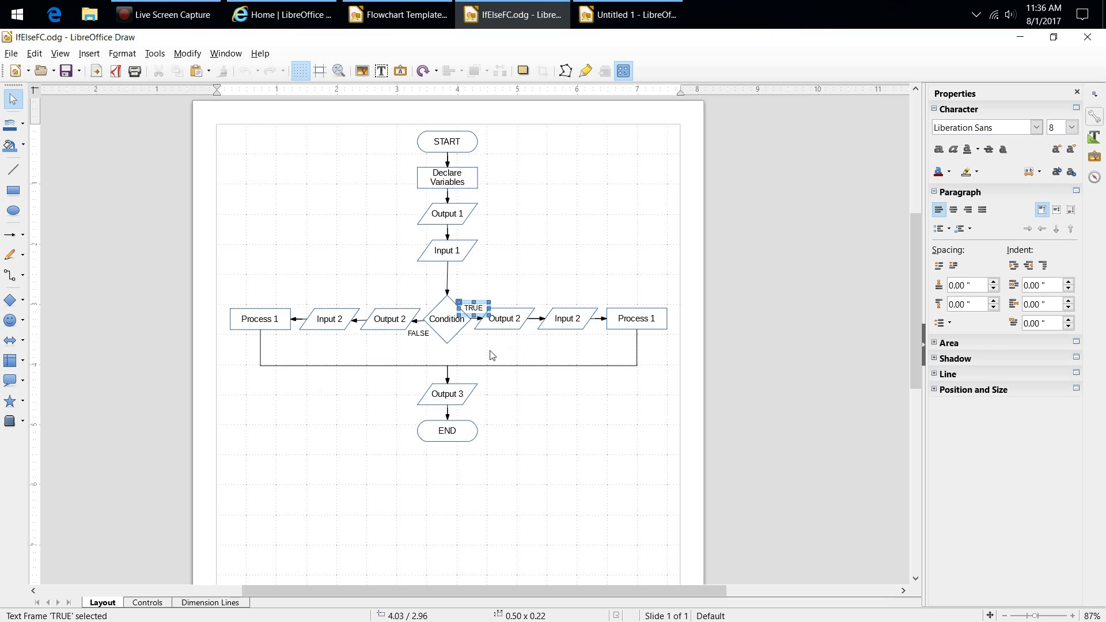
left_click(418, 334)
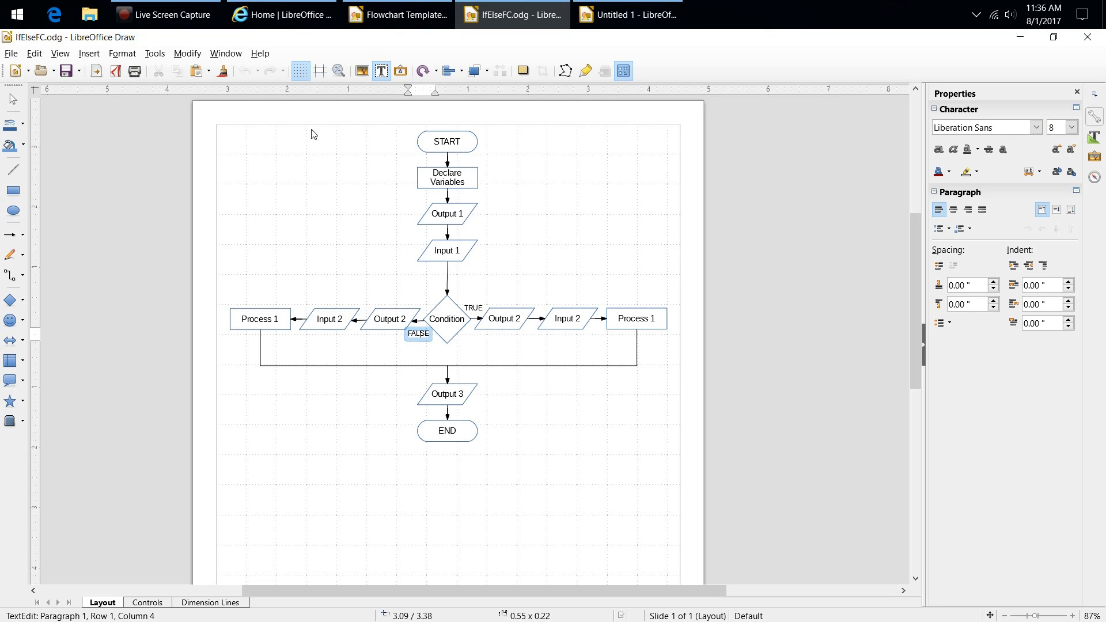
left_click(344, 212)
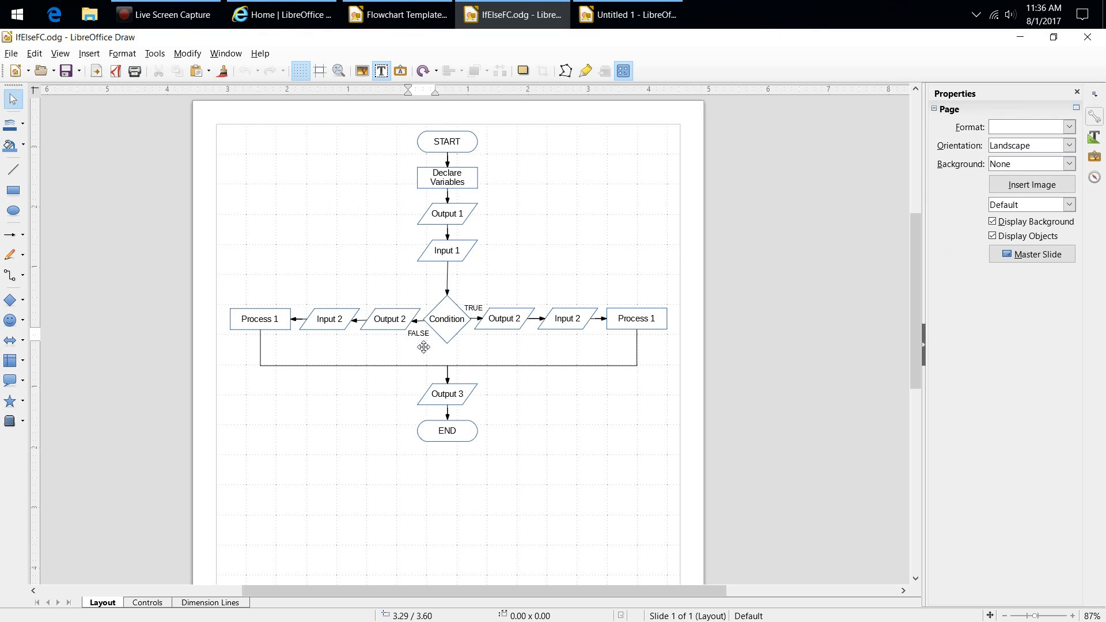
left_click(382, 71)
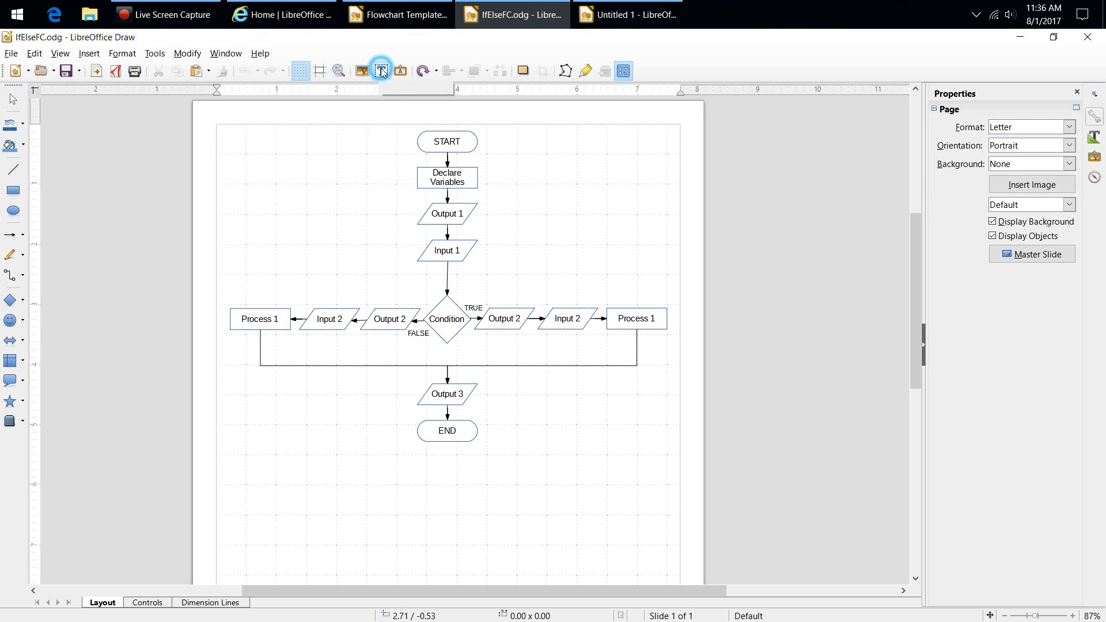
left_click(294, 190)
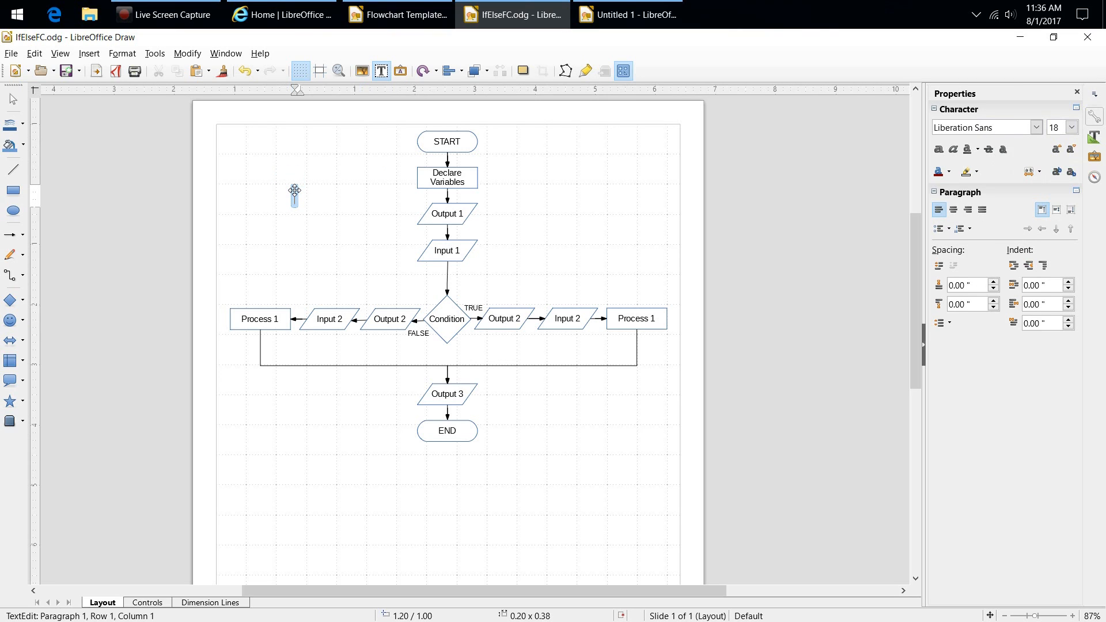
right_click(296, 195)
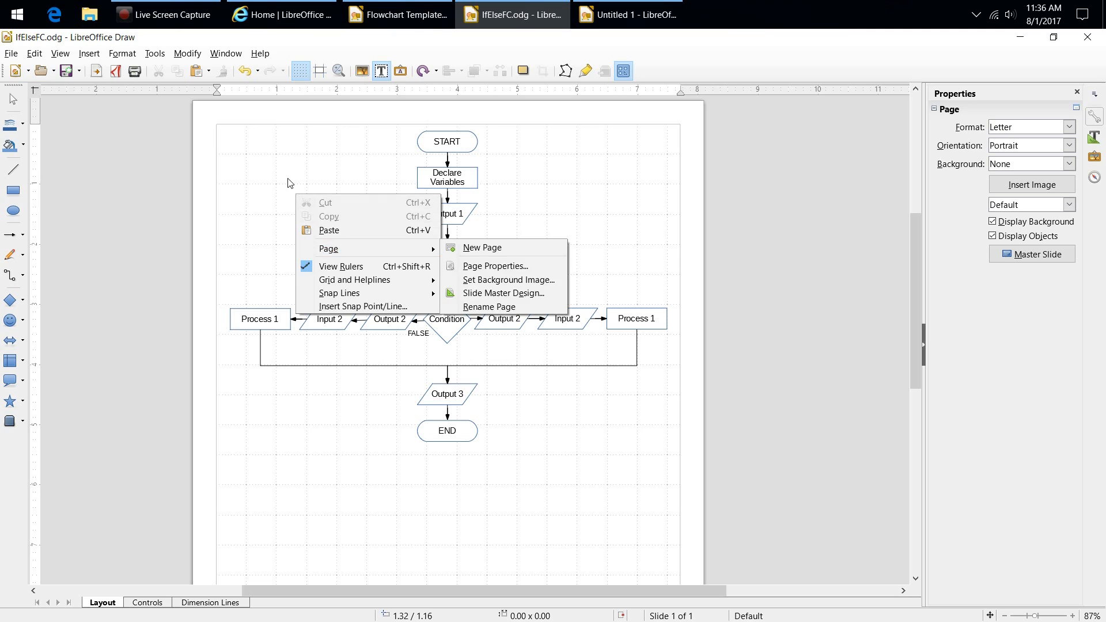
left_click(287, 178)
left_click(303, 202)
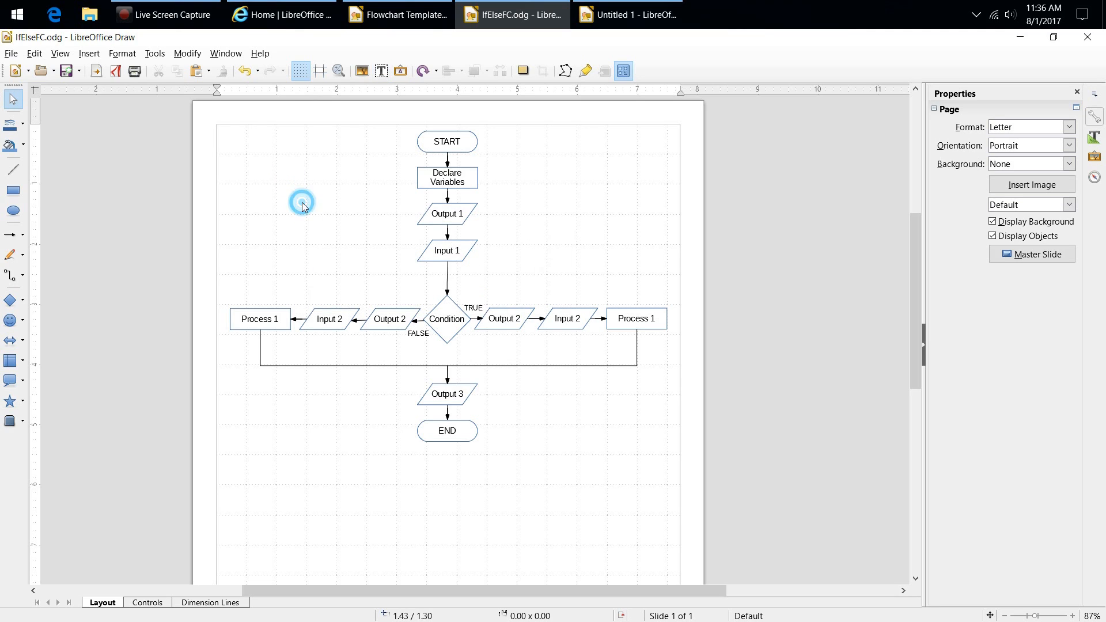
Add a text label reading "zxcx" in the empty area beside Output 1, at about 1.65 / 1.30 inches.
left_click(381, 71)
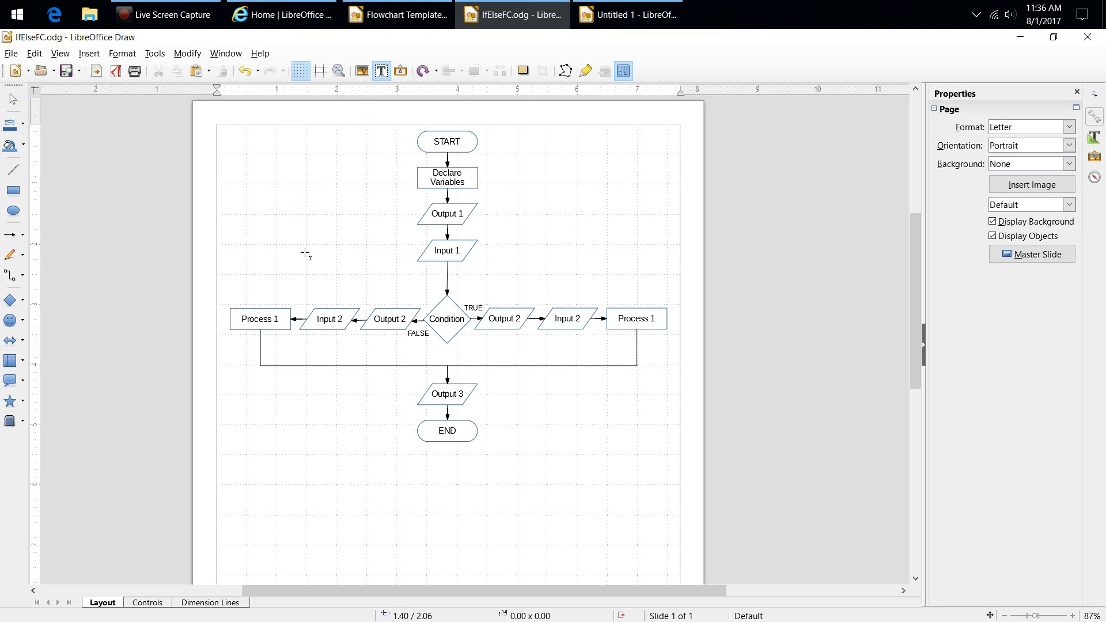
left_click(320, 209)
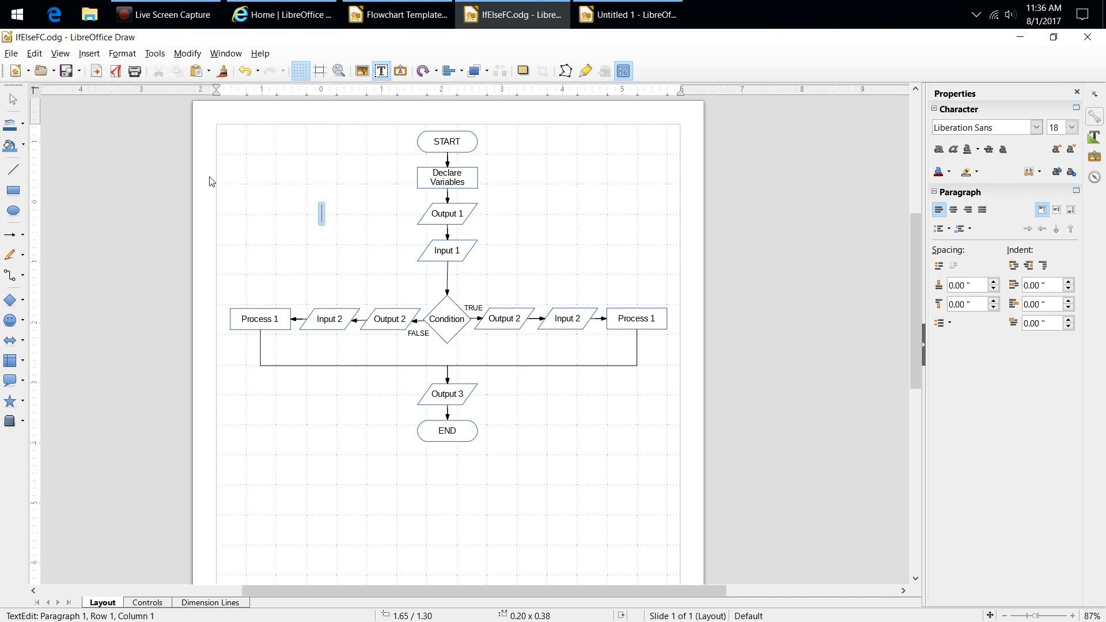
type("ZXCX")
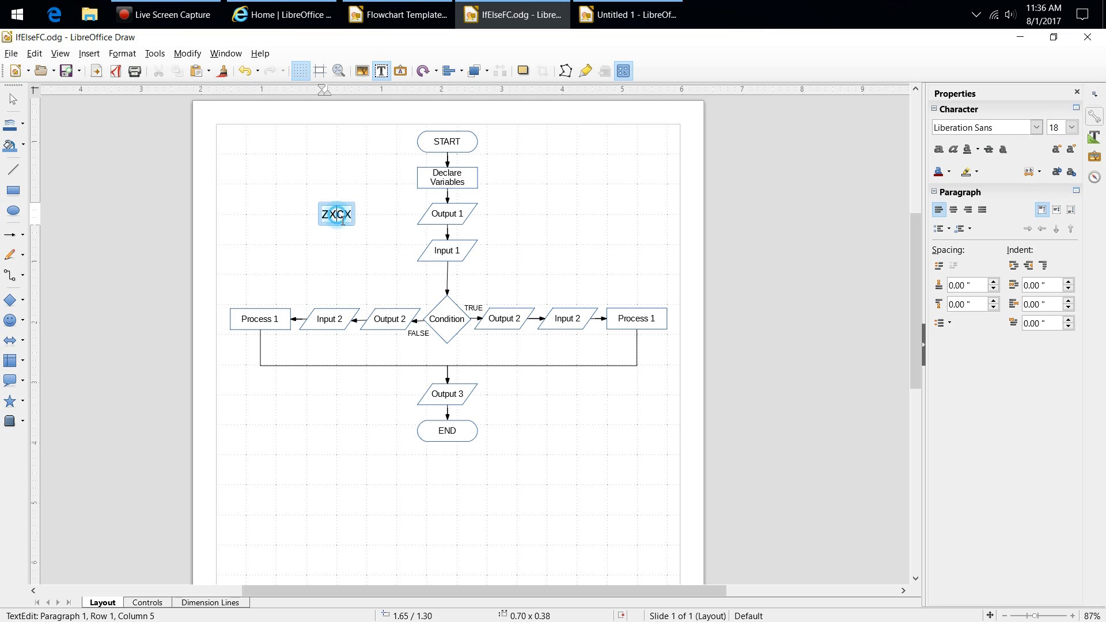
Set the font size of the "zxcx" label's text to 8 and finish editing it.
double_click(342, 218)
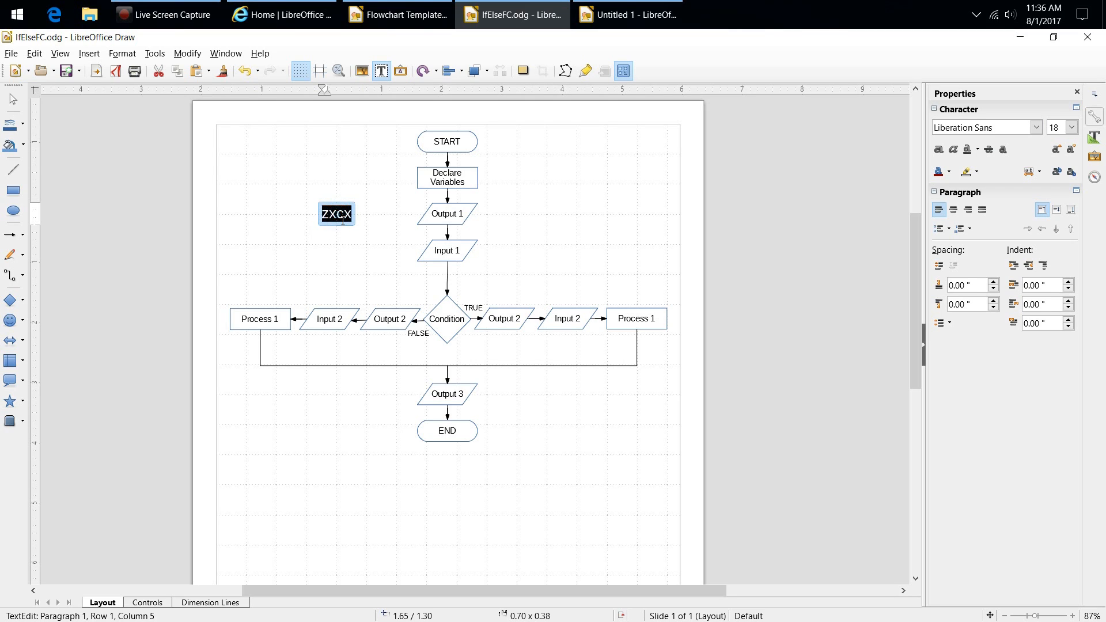
right_click(338, 217)
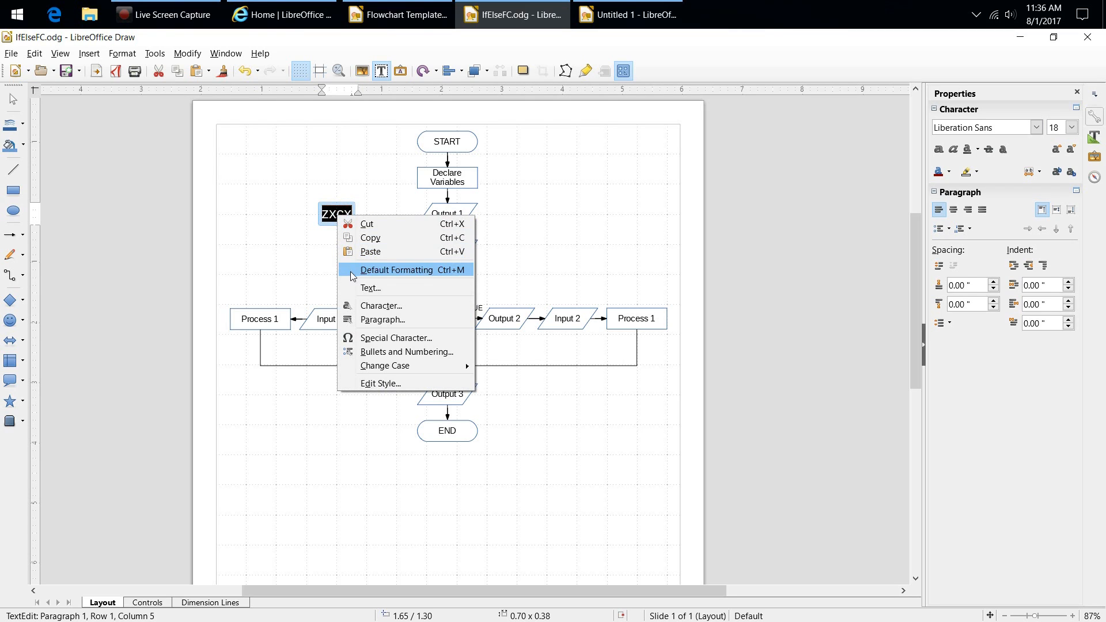
left_click(376, 310)
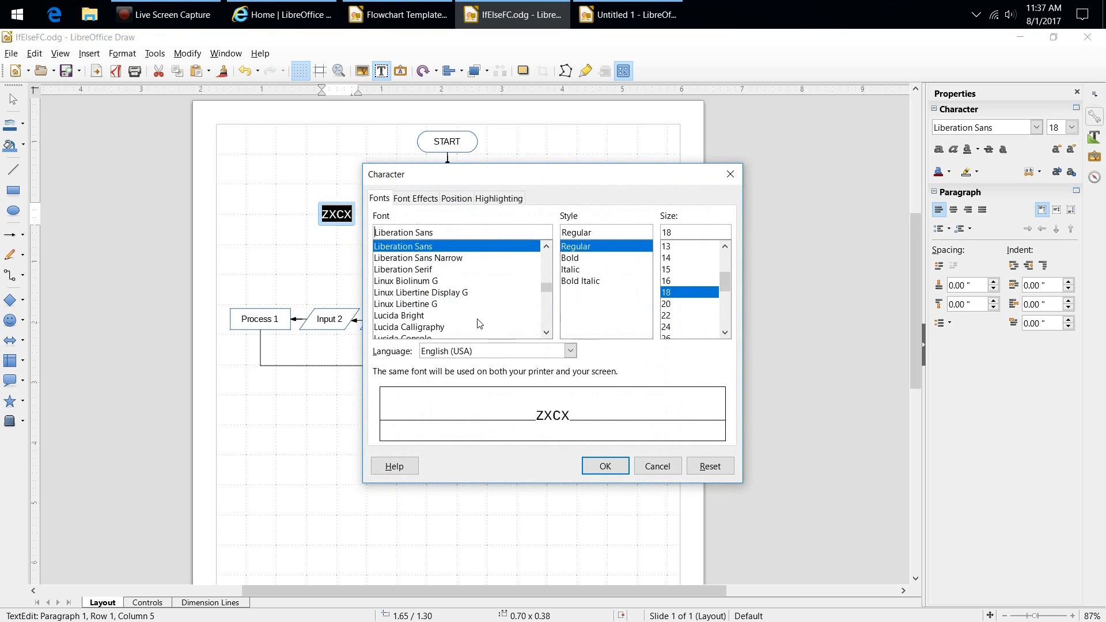
scroll(673, 292, "up", 3)
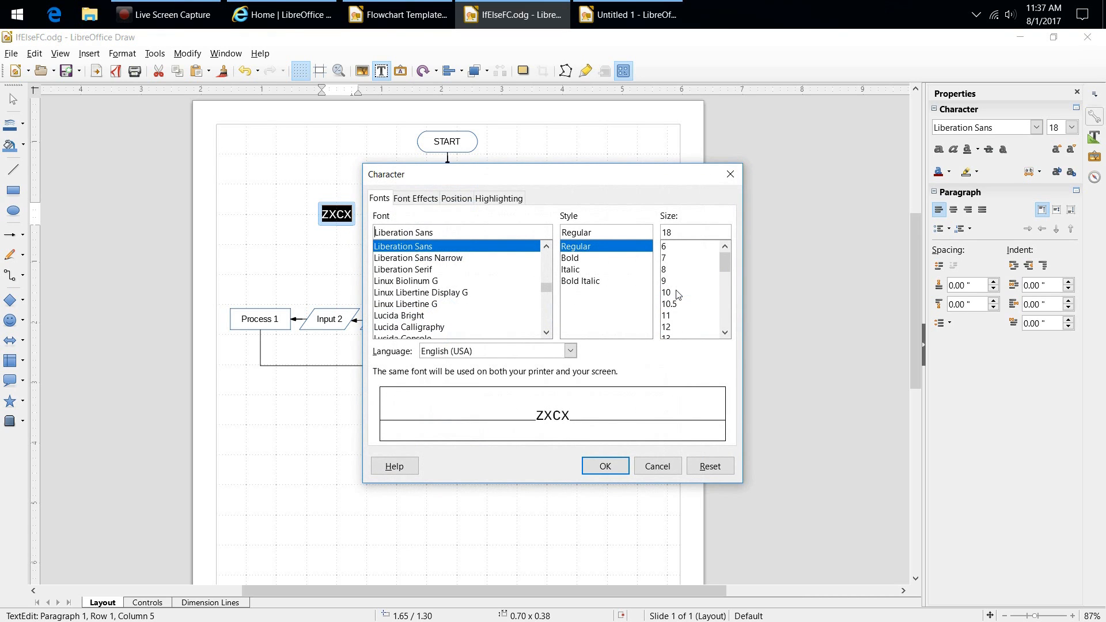
left_click(671, 269)
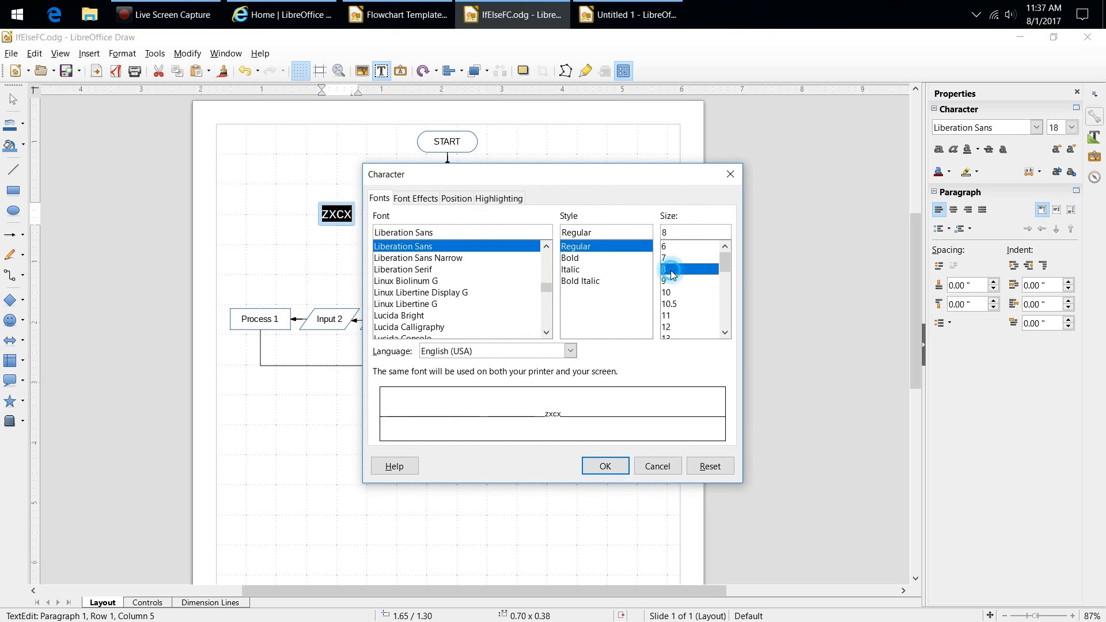
left_click(605, 465)
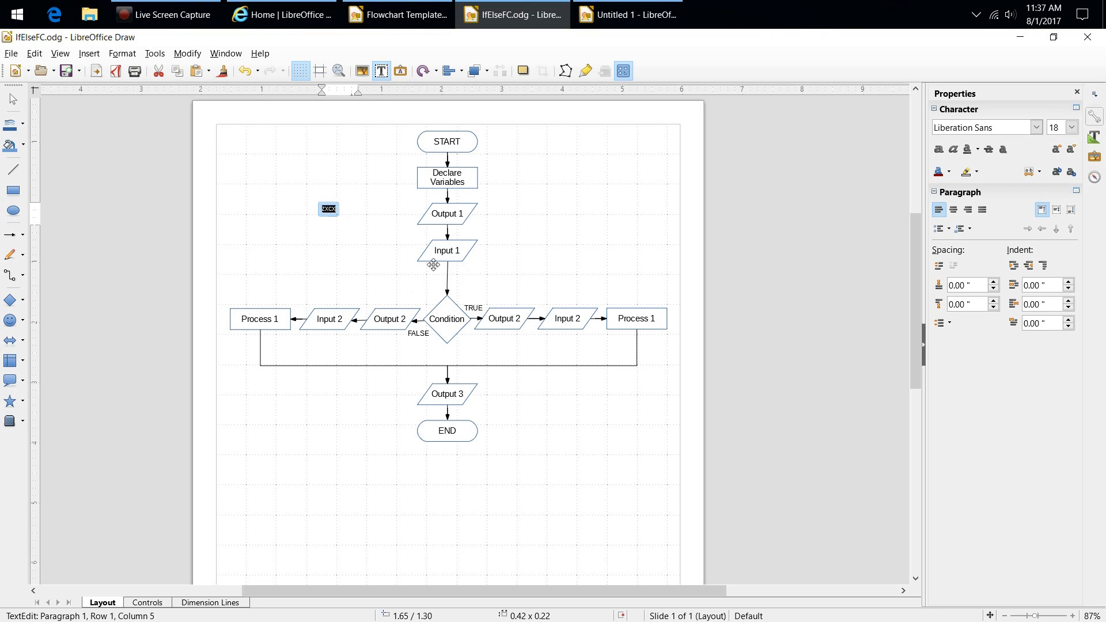
left_click(354, 221)
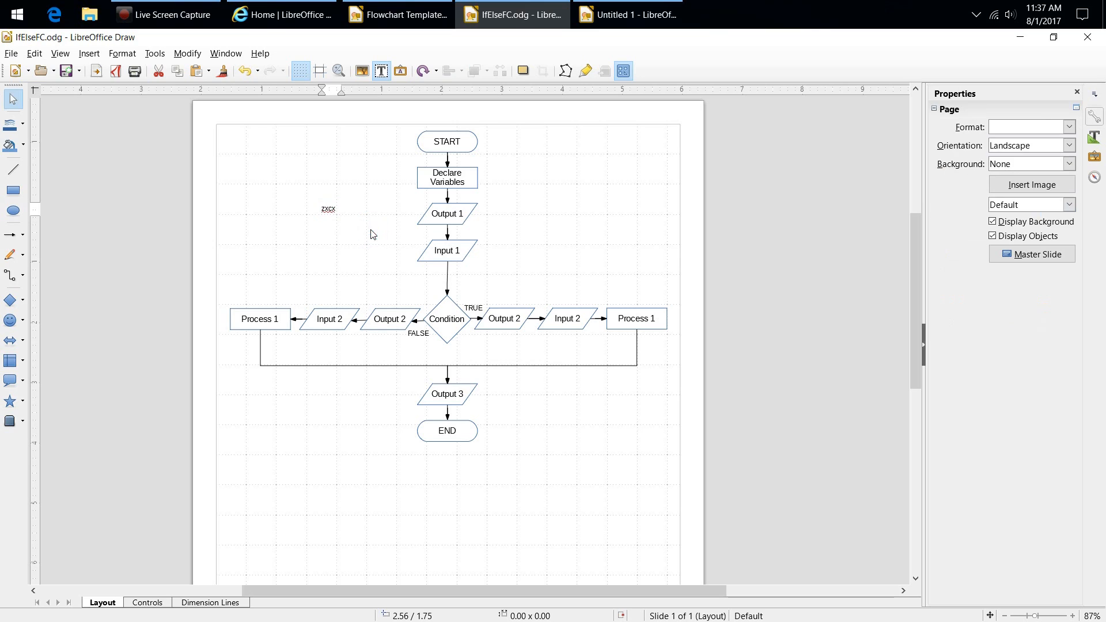
Move the "zxcx" label to about 2.38 / 1.93 inches and place a copy of it at about 1.33 / 1.23 inches.
left_click(341, 219)
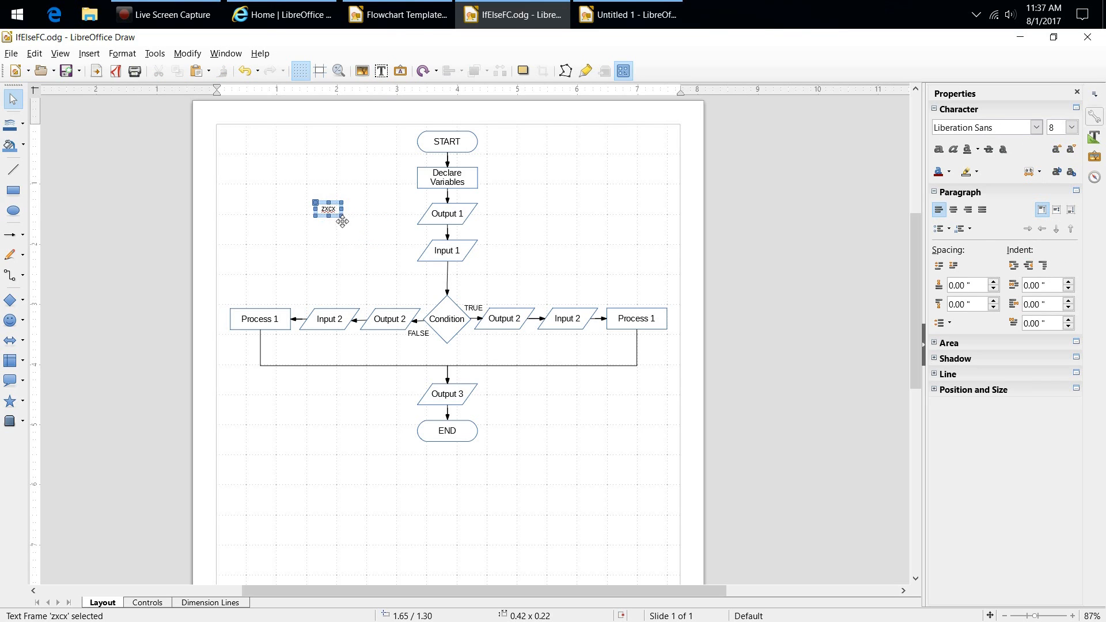
left_click_drag(342, 222, 386, 261)
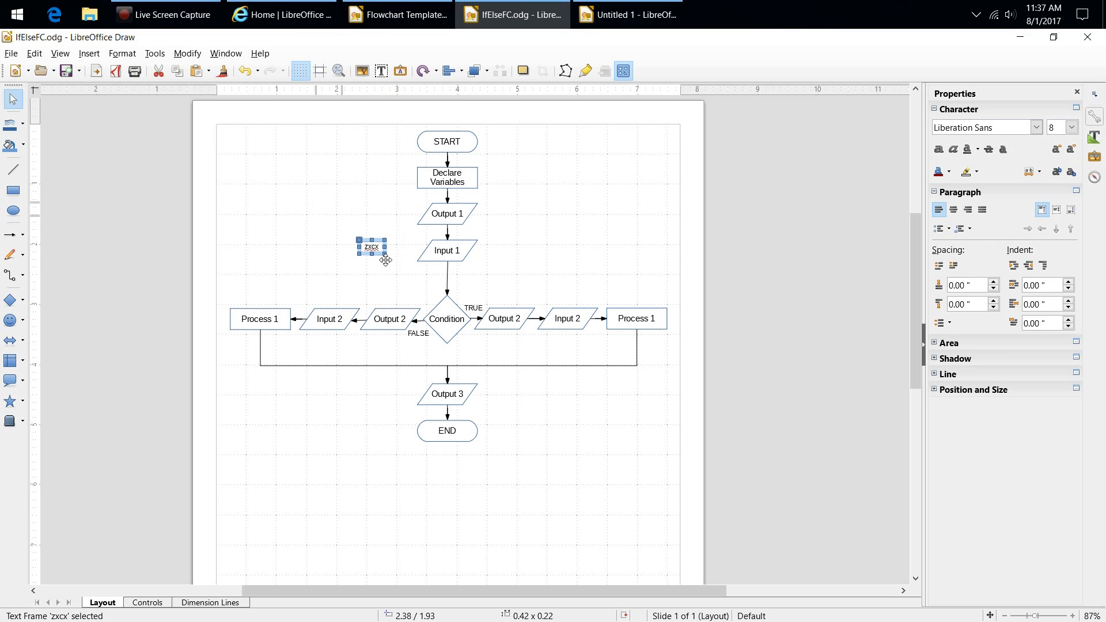
left_click_drag(374, 248, 310, 205)
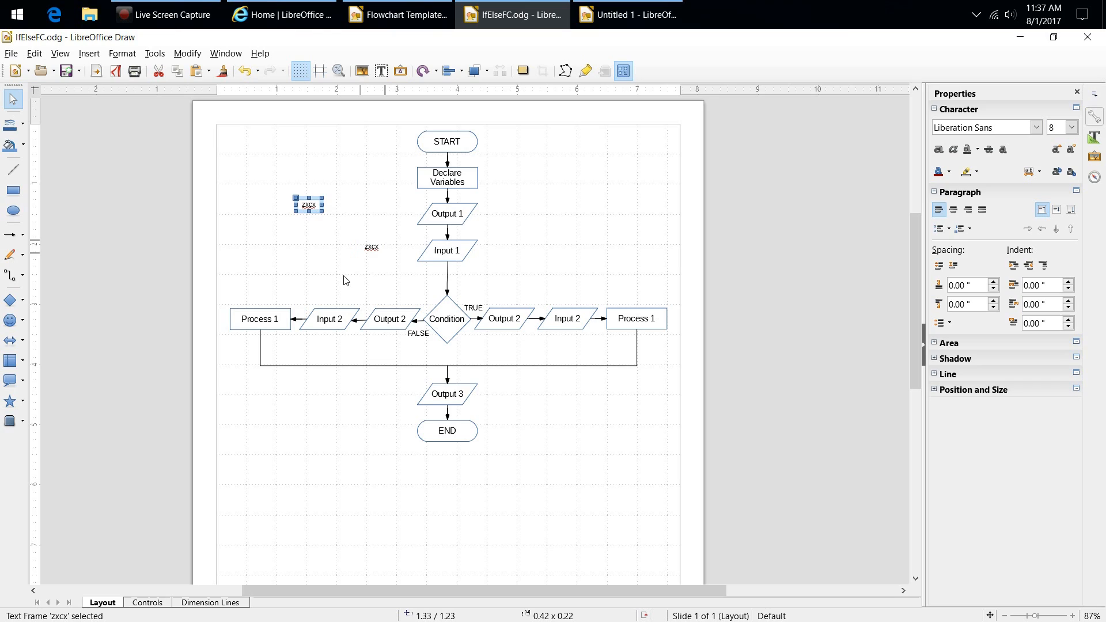
Delete both "zxcx" text labels from the empty area beside Output 1 and Input 1.
left_click(378, 253)
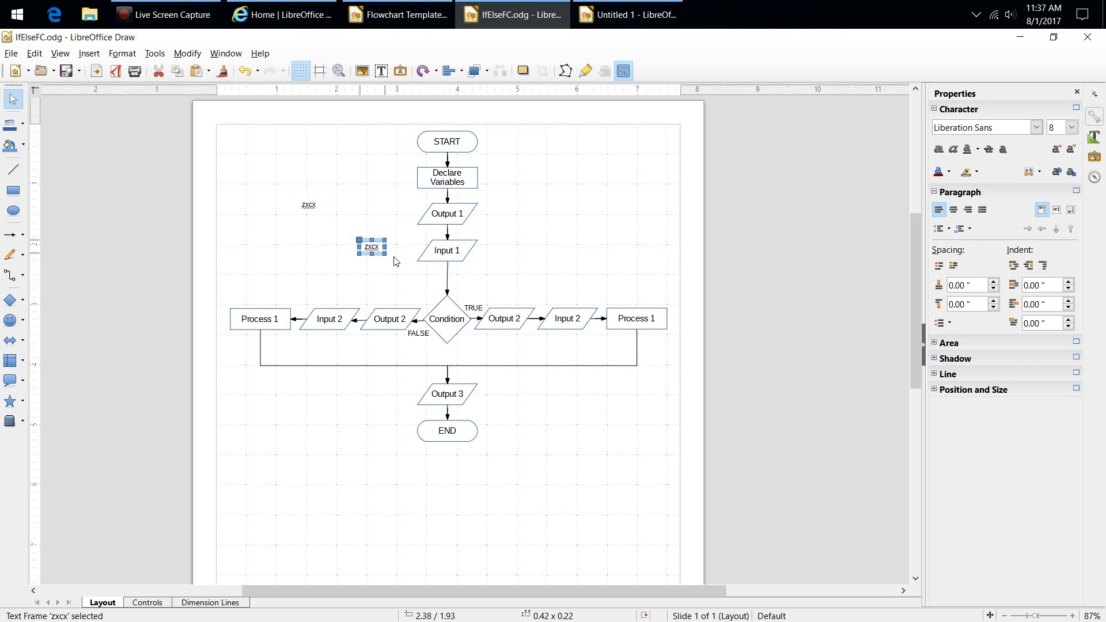
left_click(396, 262)
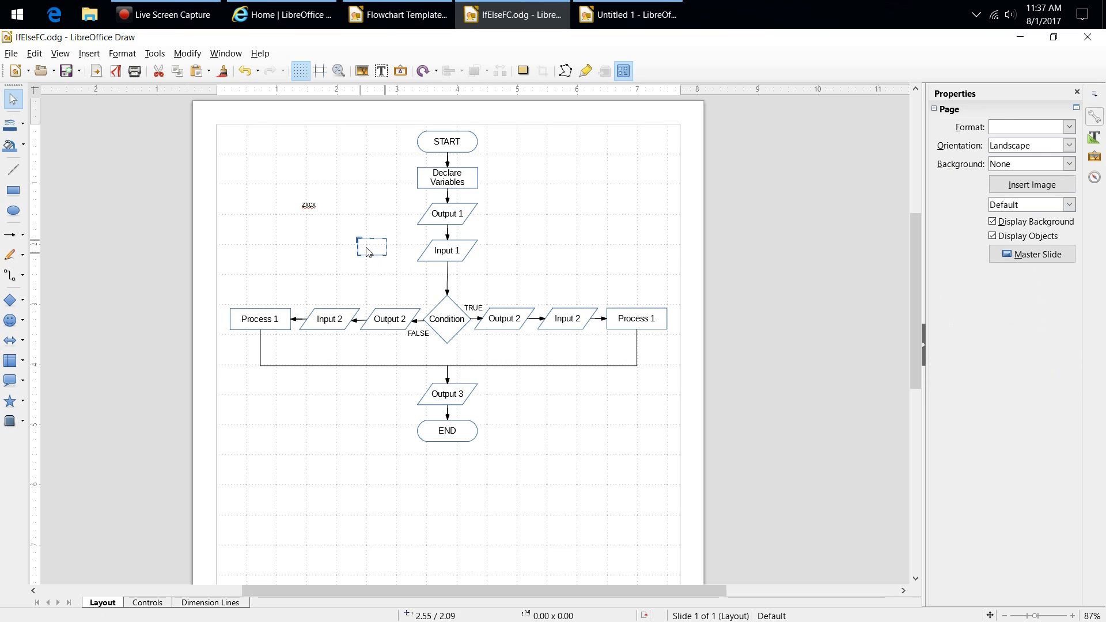
left_click(309, 206)
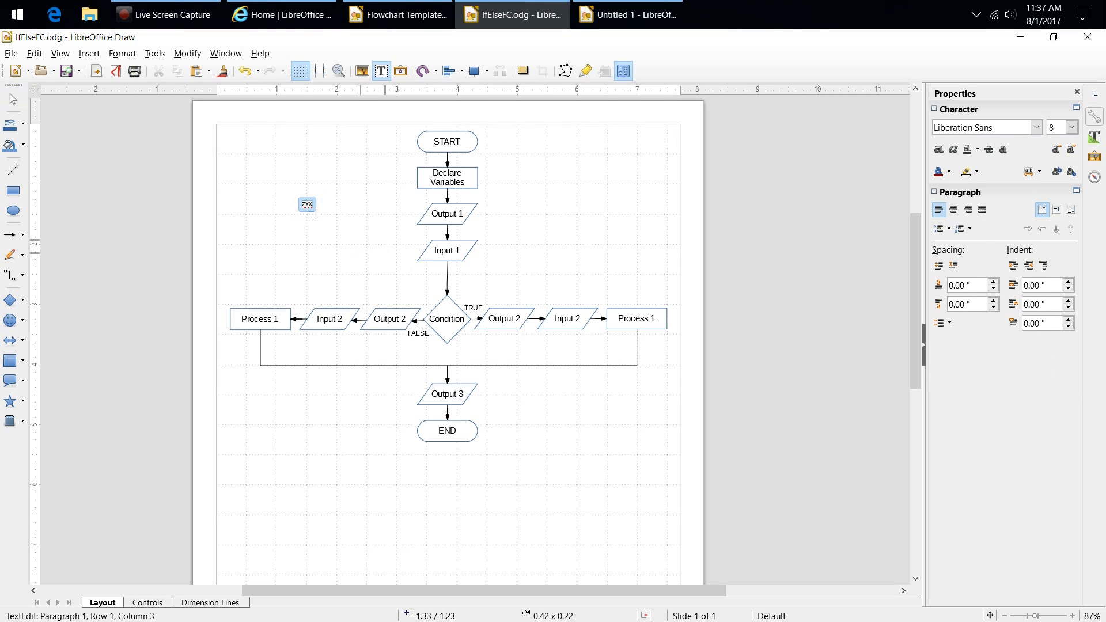
left_click(328, 202)
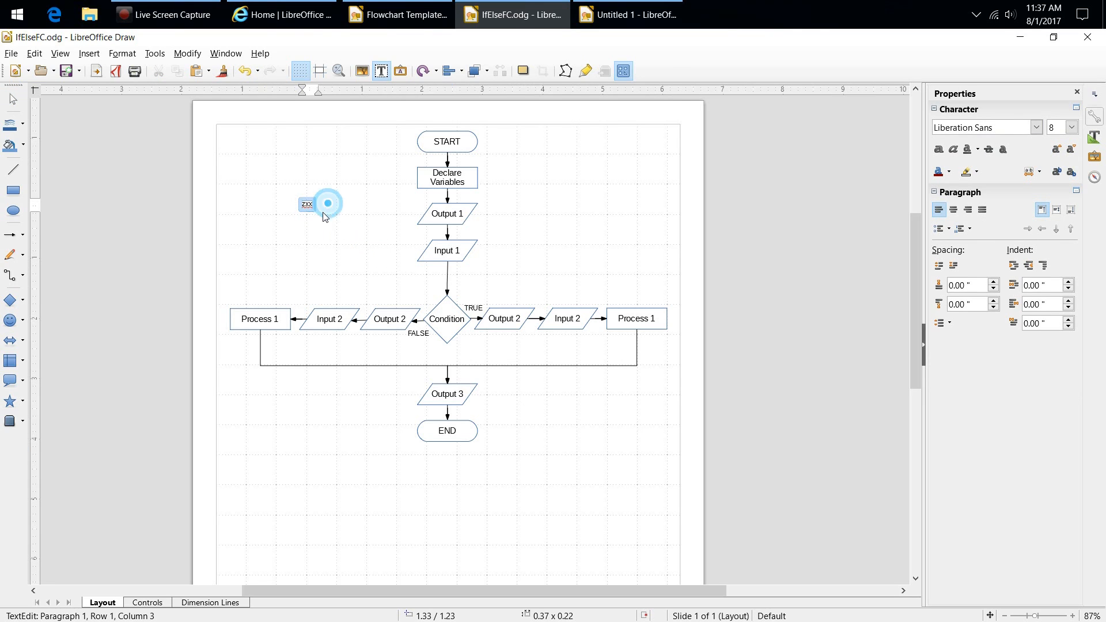
left_click(316, 207)
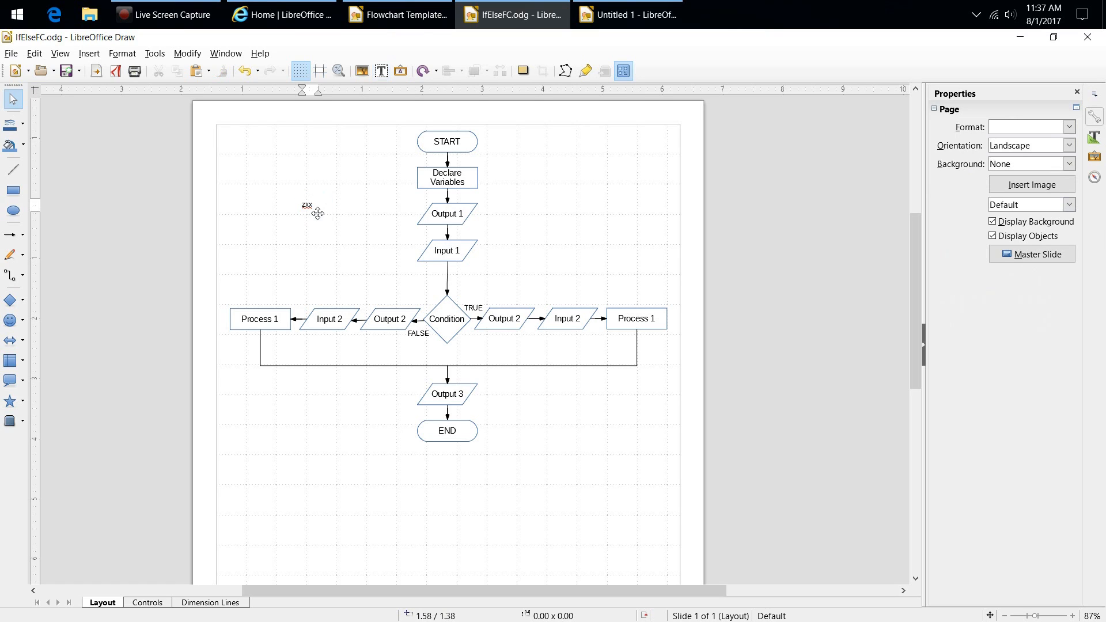
left_click(311, 207)
key("Delete")
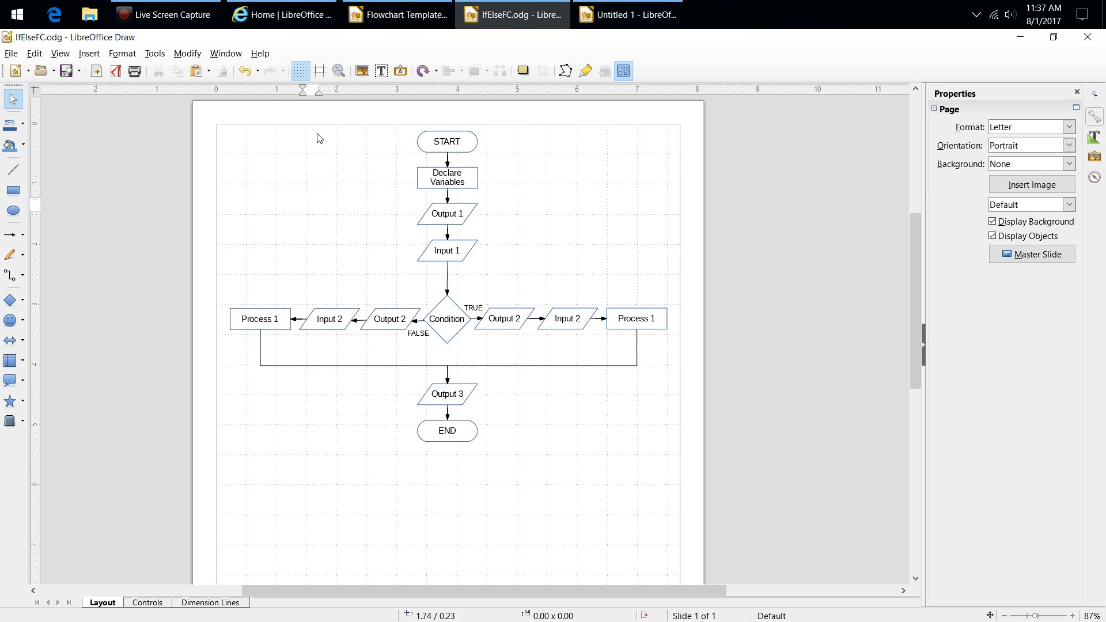
Start a new text label in the empty area beside Output 1 and examine its character font, style and size options without changing them.
left_click(381, 71)
left_click(302, 201)
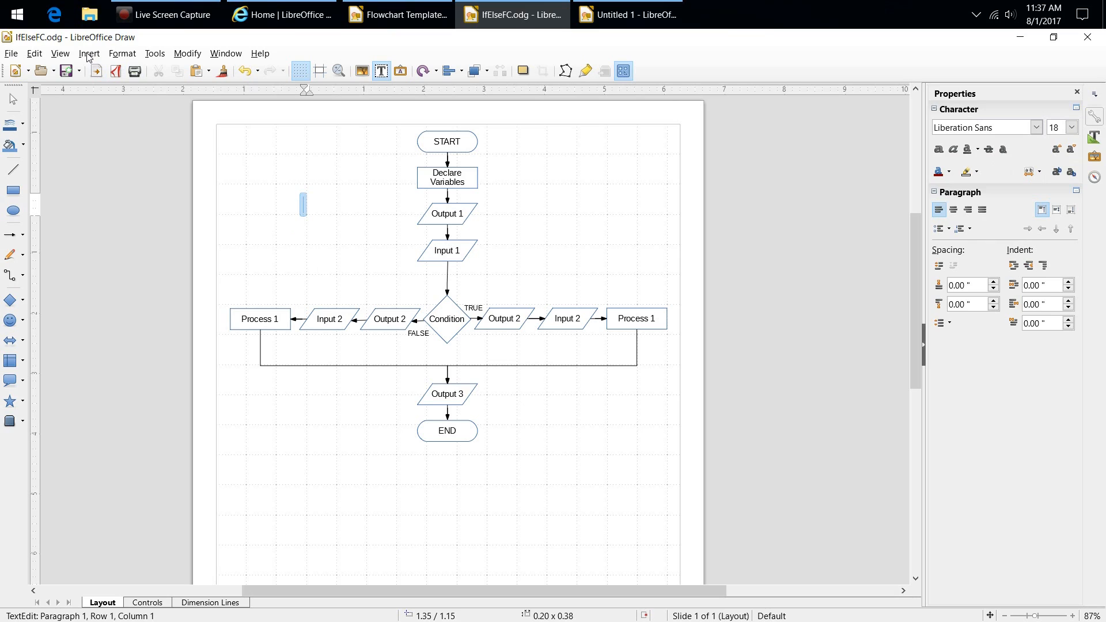
left_click(123, 54)
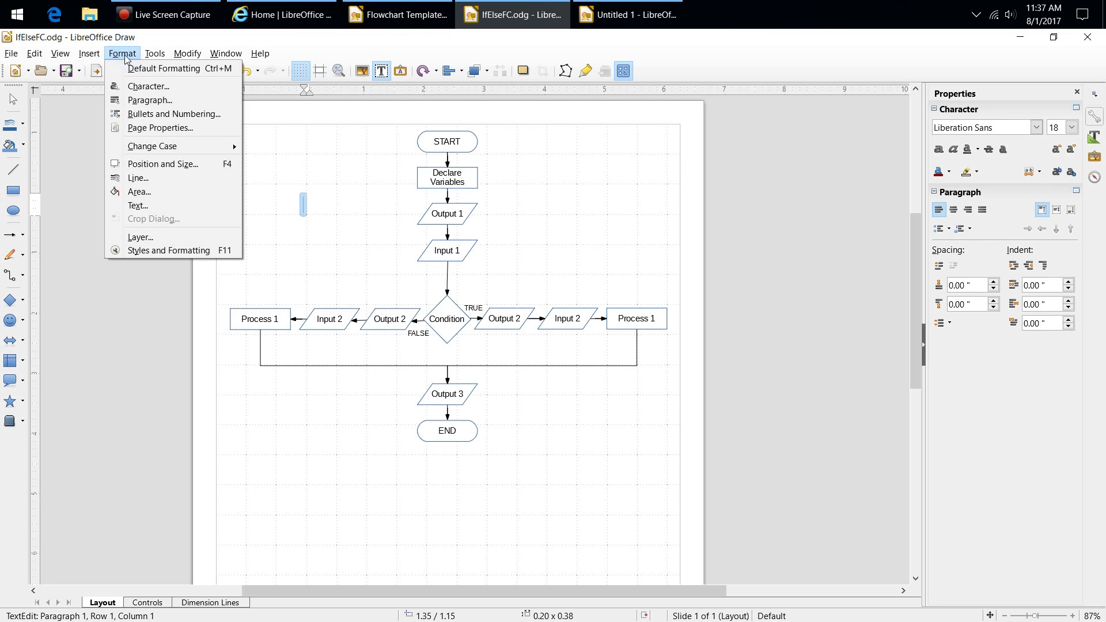
left_click(148, 86)
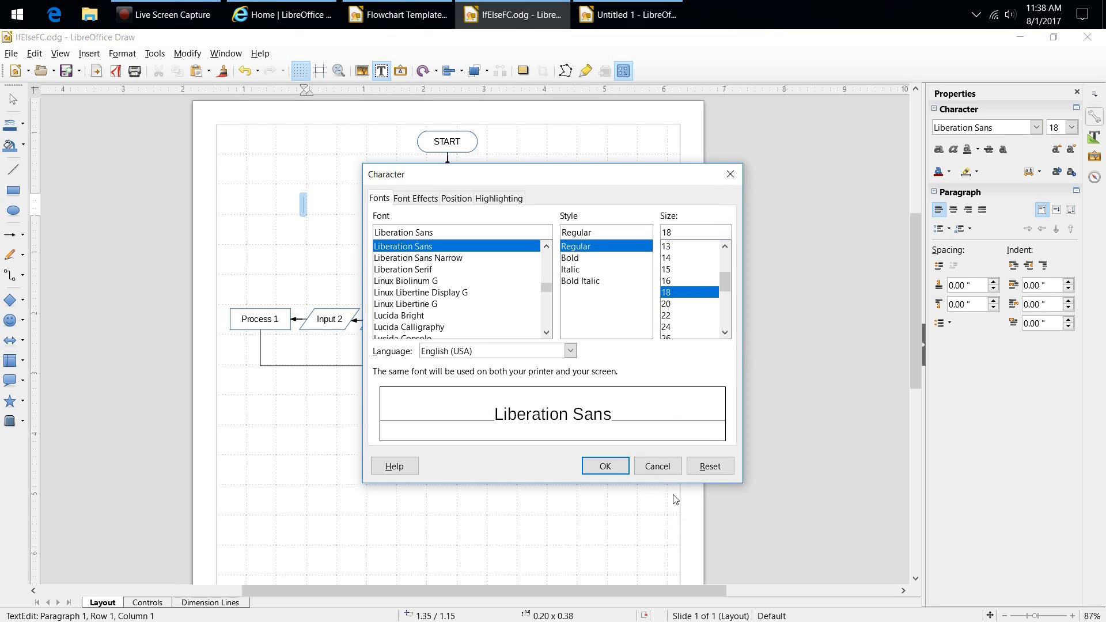
left_click(658, 468)
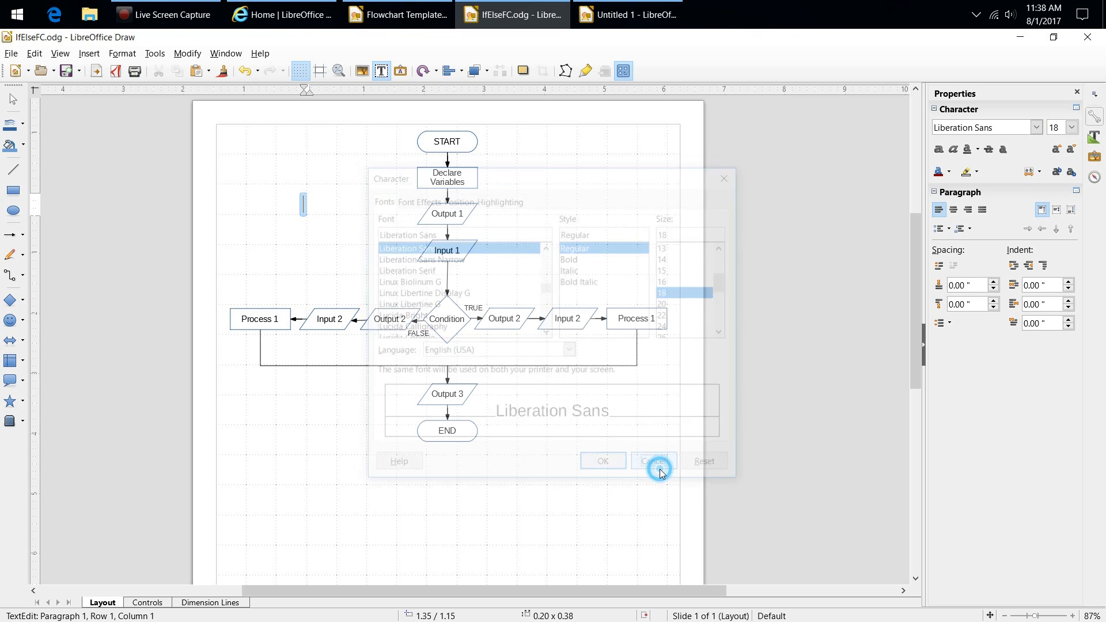
left_click(352, 228)
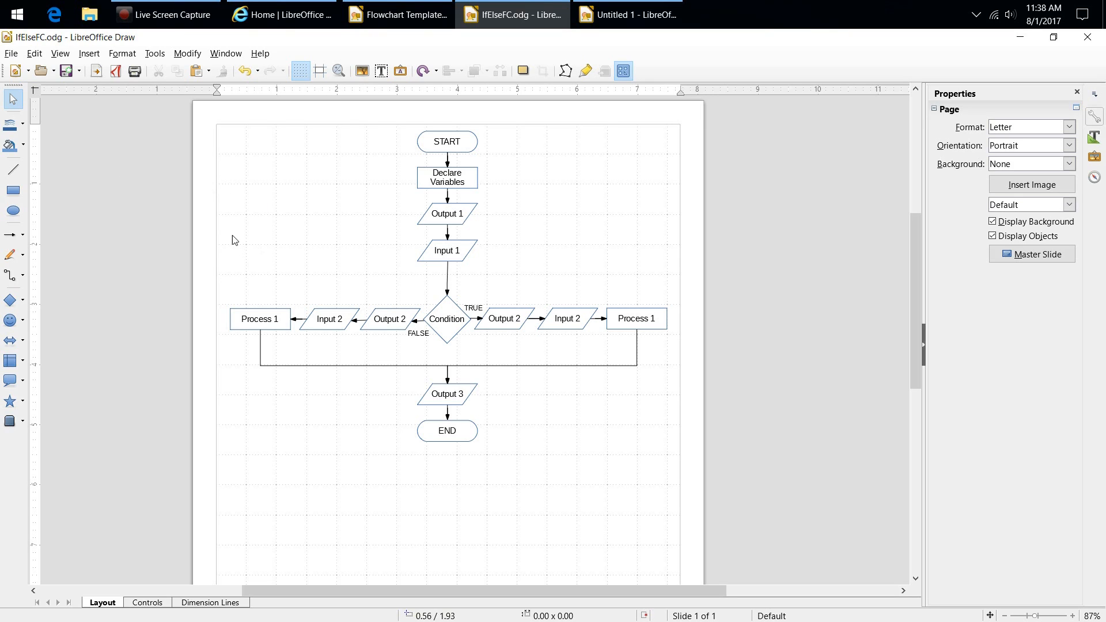
Export the drawing as the JPEG file IfElseFC.jpg in the Part 1 folder, bringing up the JPG options.
left_click(11, 55)
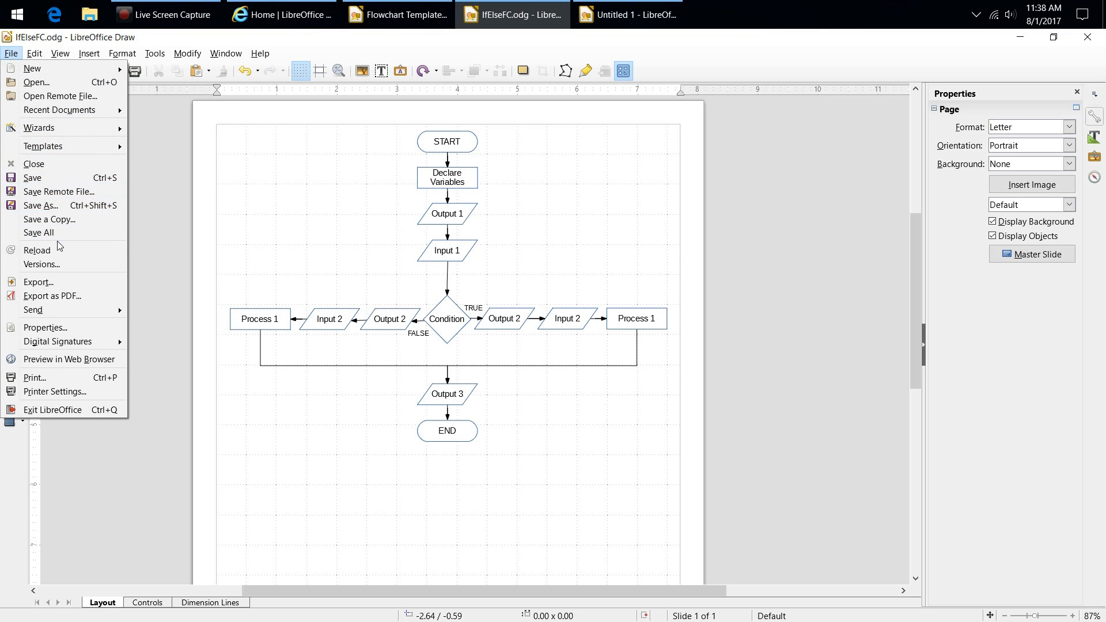
left_click(68, 283)
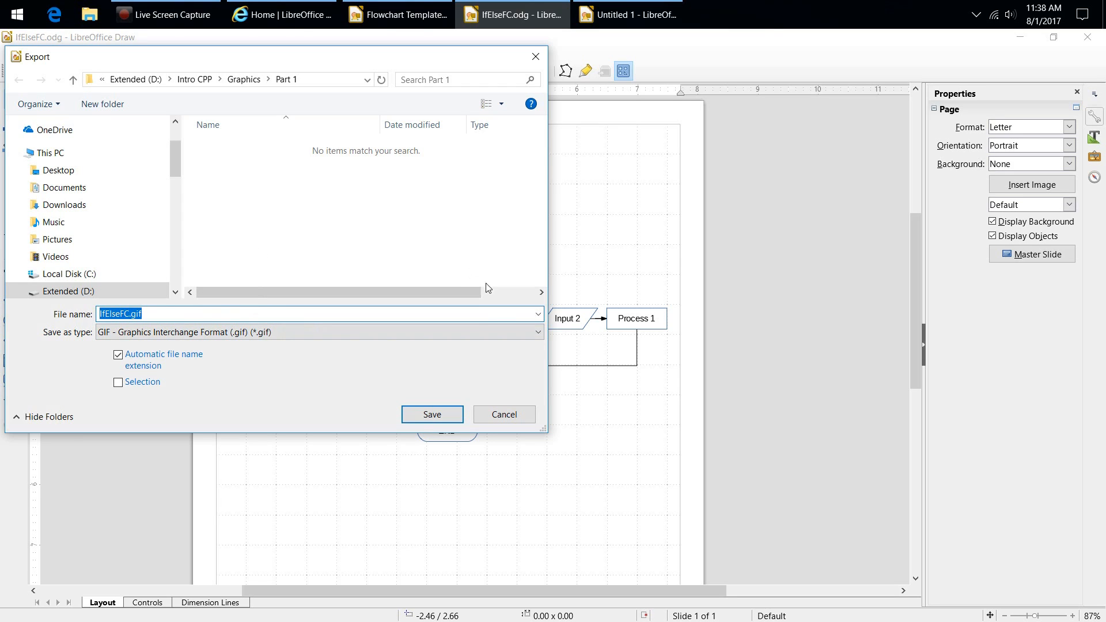
left_click(539, 334)
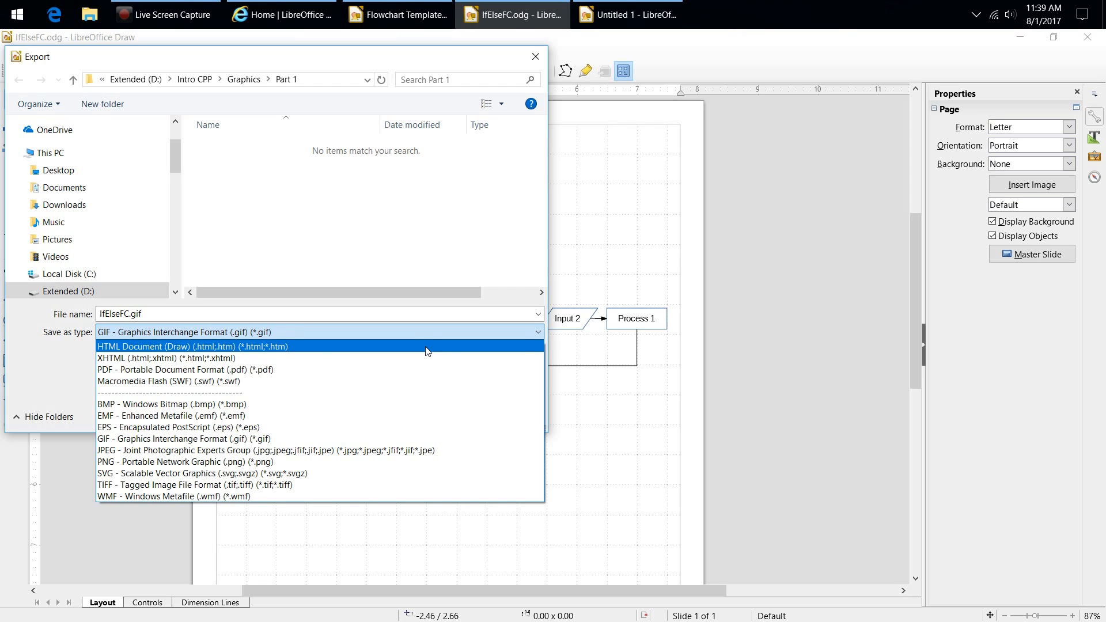
key("Escape")
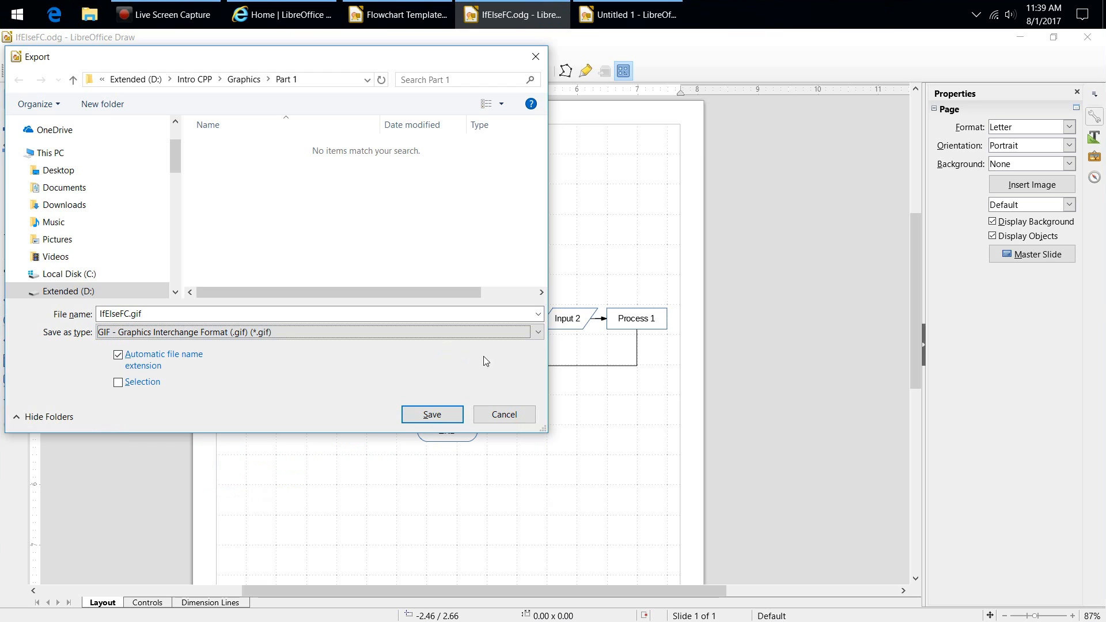
left_click(537, 333)
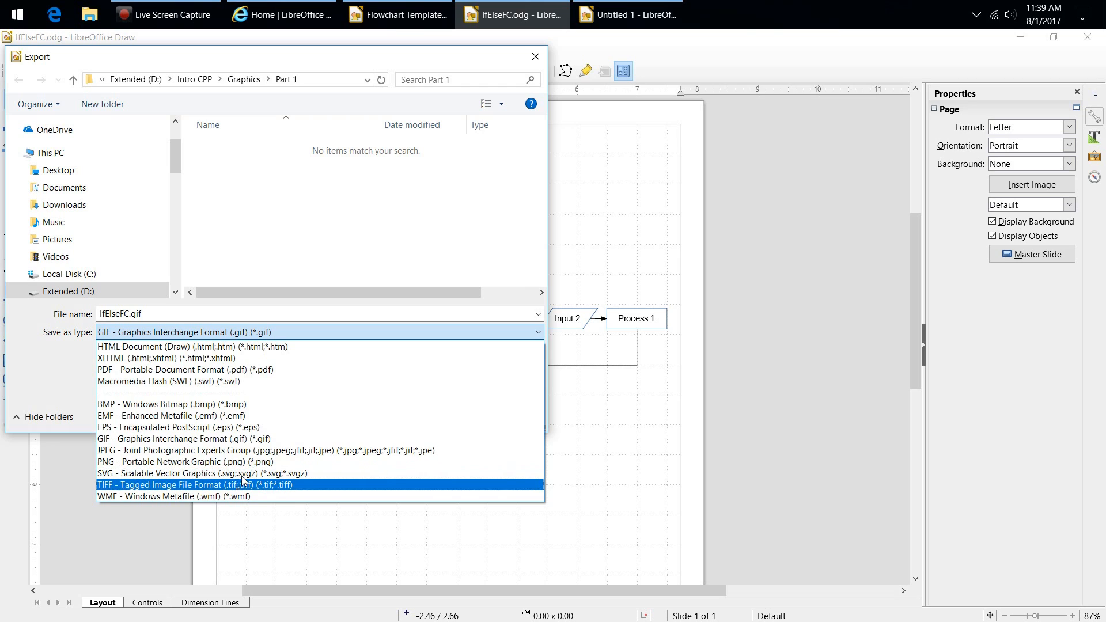
left_click(292, 452)
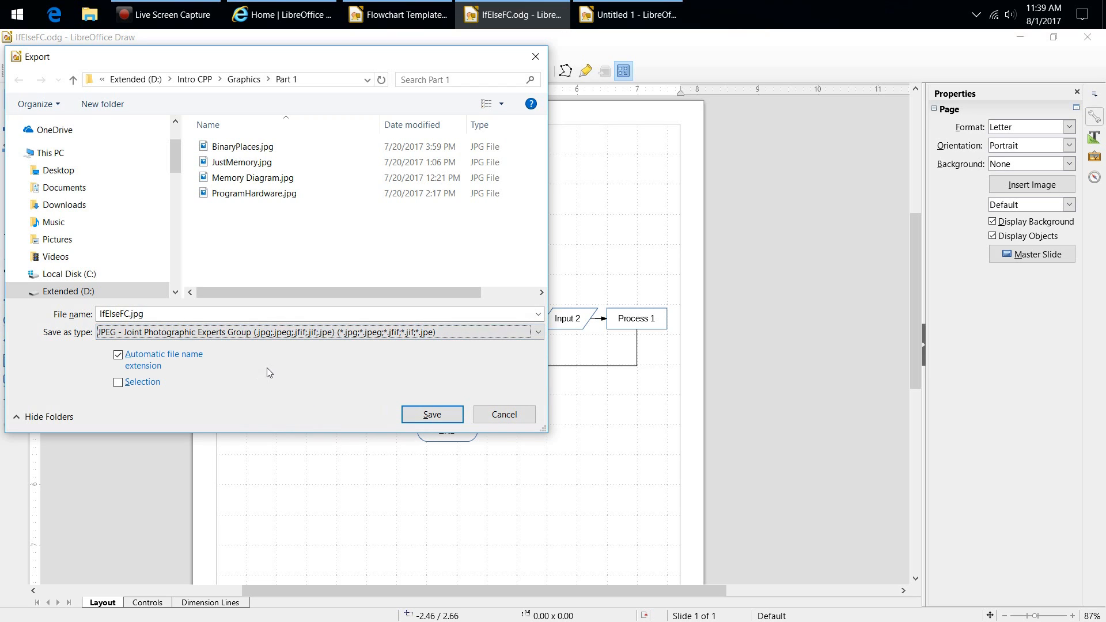
left_click(432, 415)
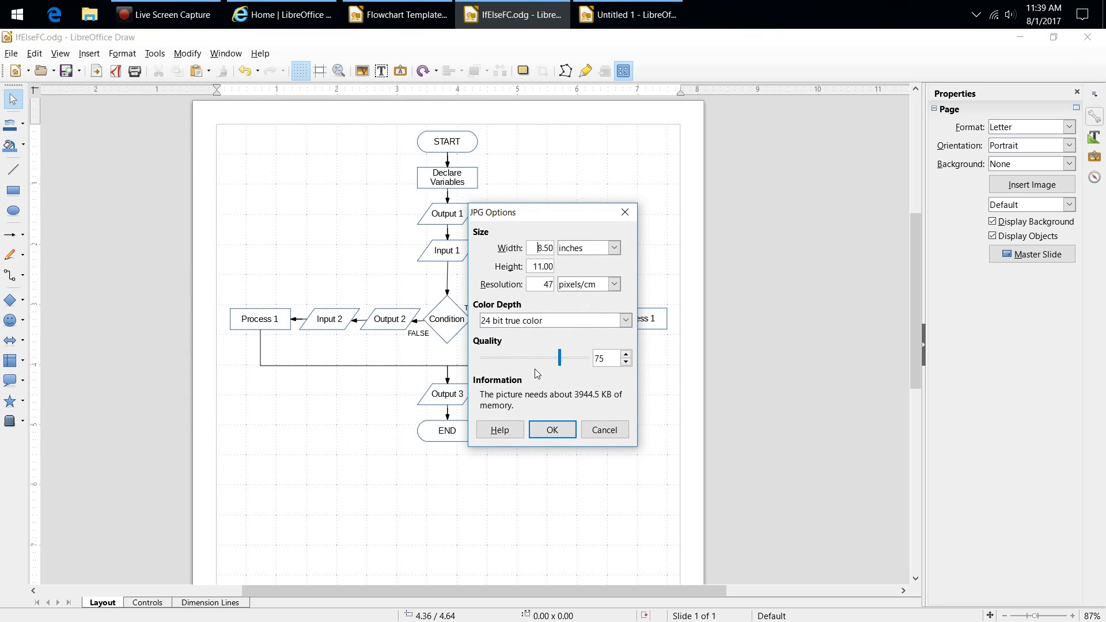
Set the JPG resolution to 100 pixels/cm, switch the size unit to pixels, and complete the export.
double_click(547, 285)
type("100")
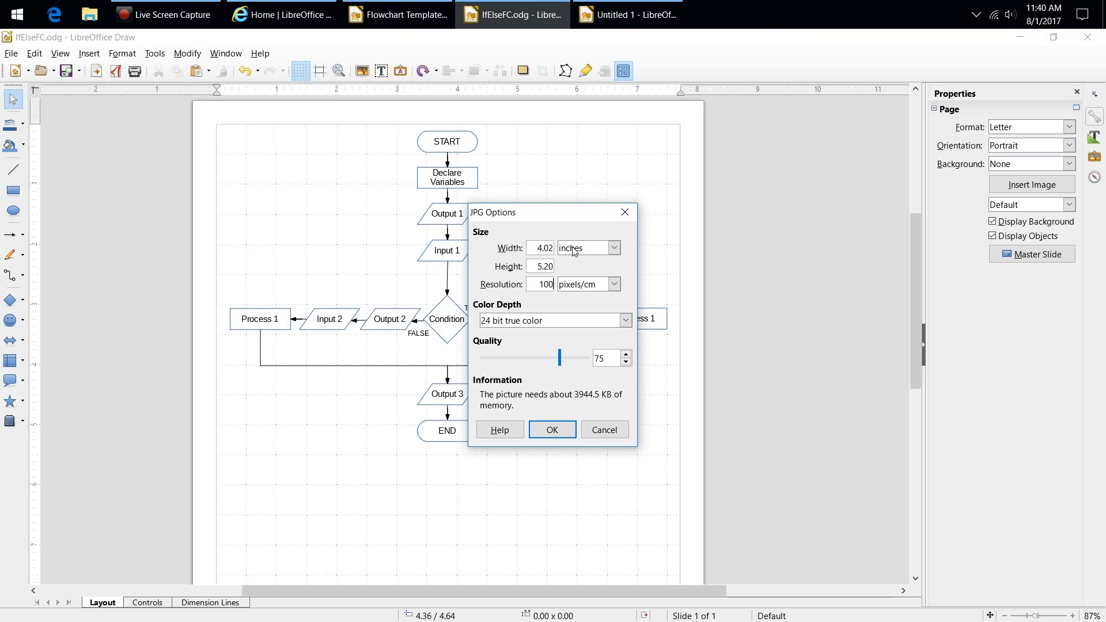
left_click(617, 247)
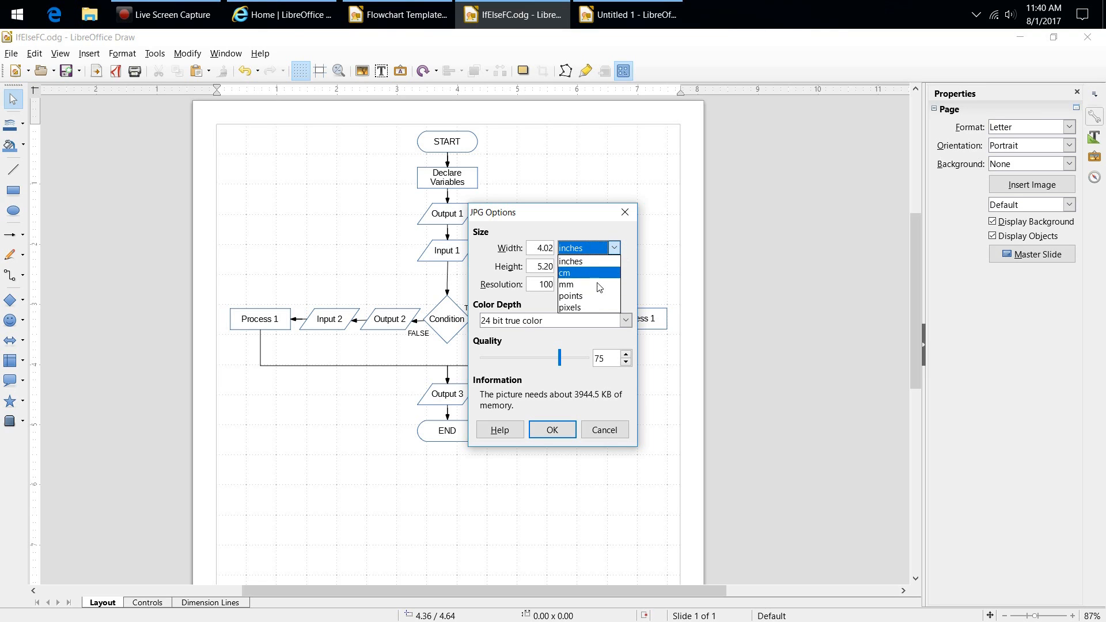
left_click(599, 308)
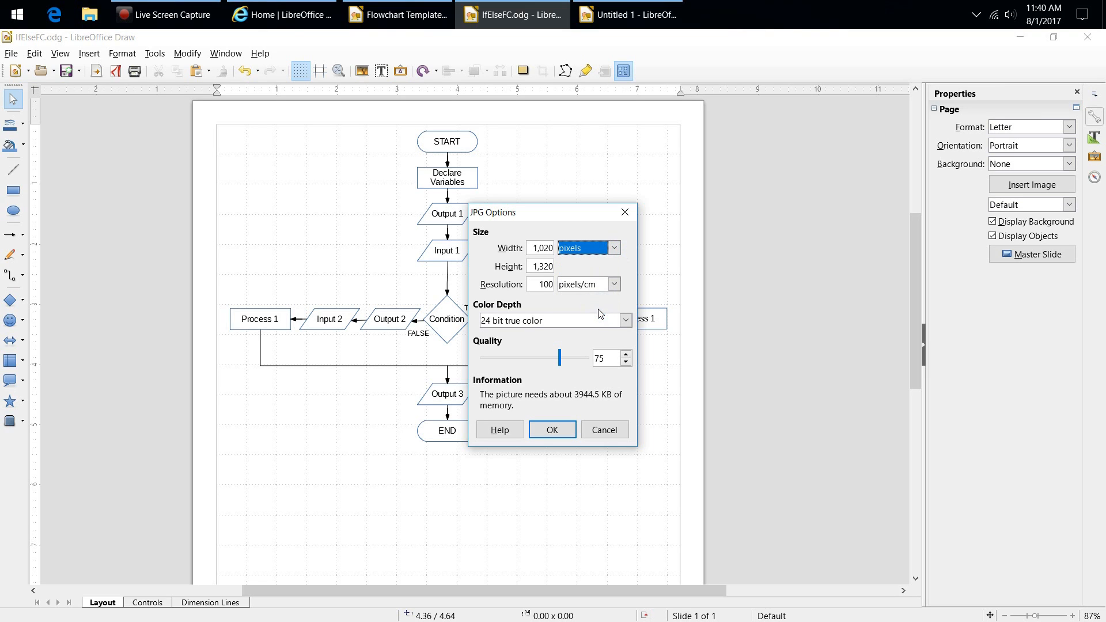
left_click(613, 284)
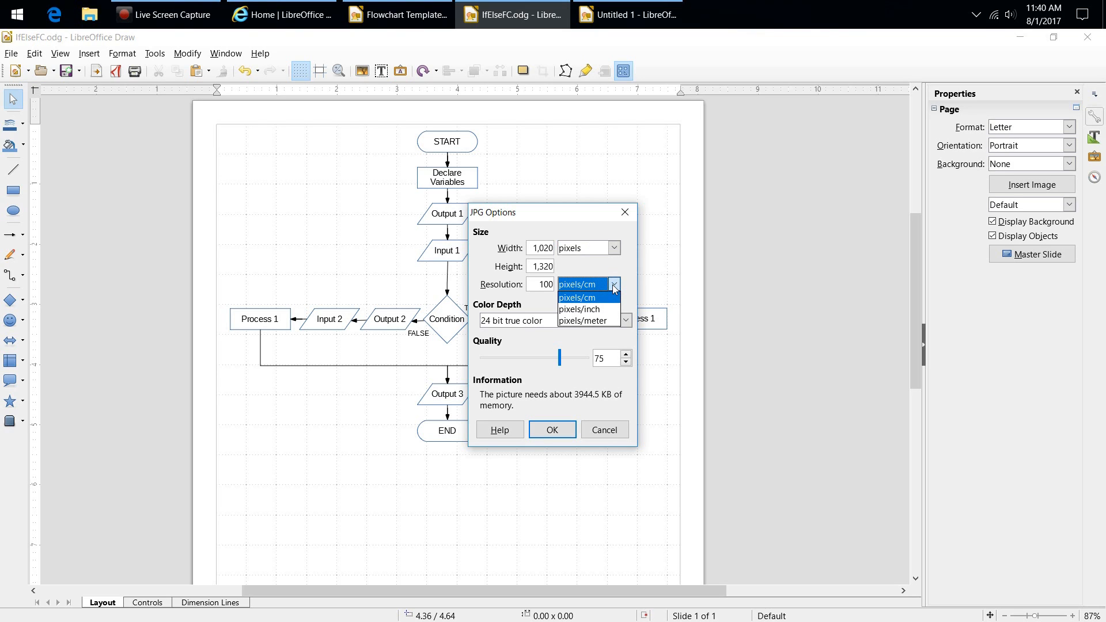
left_click(613, 284)
left_click(577, 271)
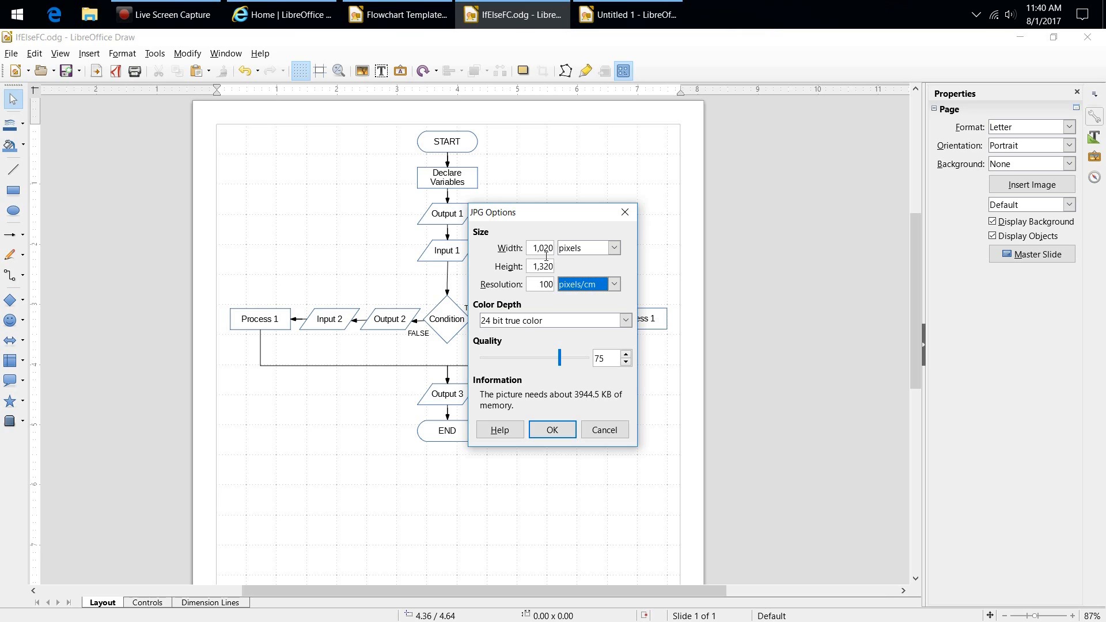
left_click_drag(553, 283, 548, 289)
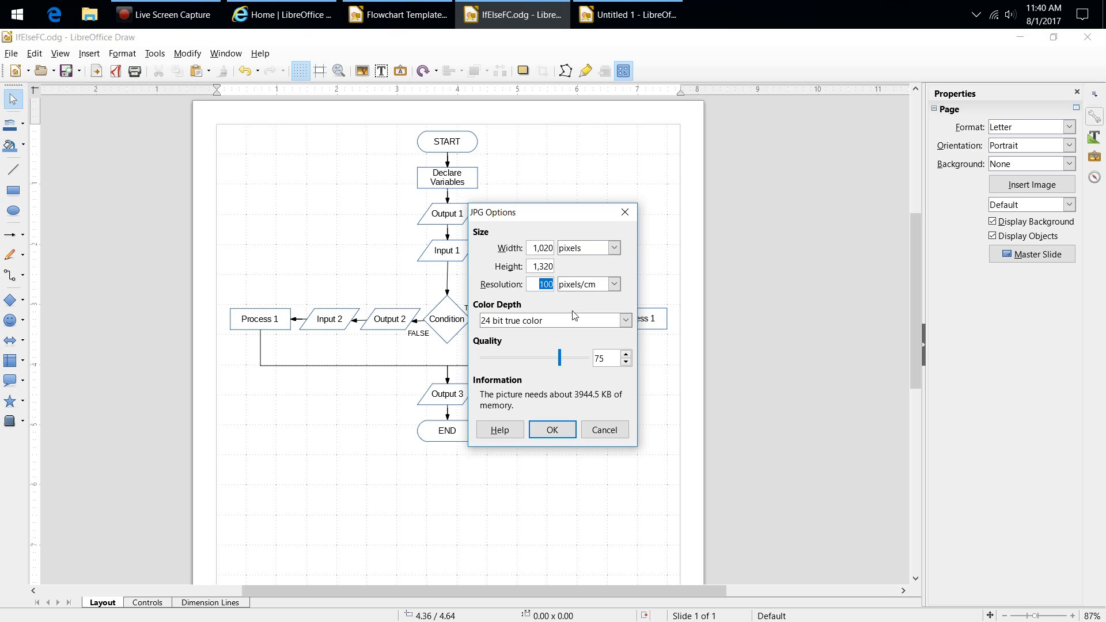
key("Return")
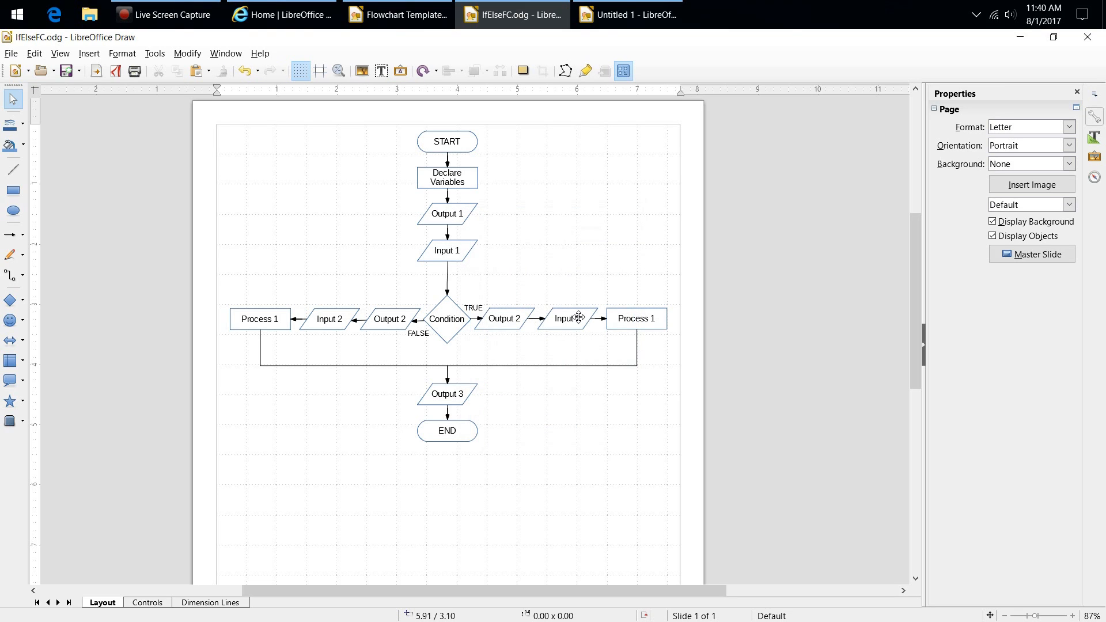
Export the drawing again as the JPEG file IfElseFC.jpg, replacing the existing file in the Part 1 folder.
left_click(12, 54)
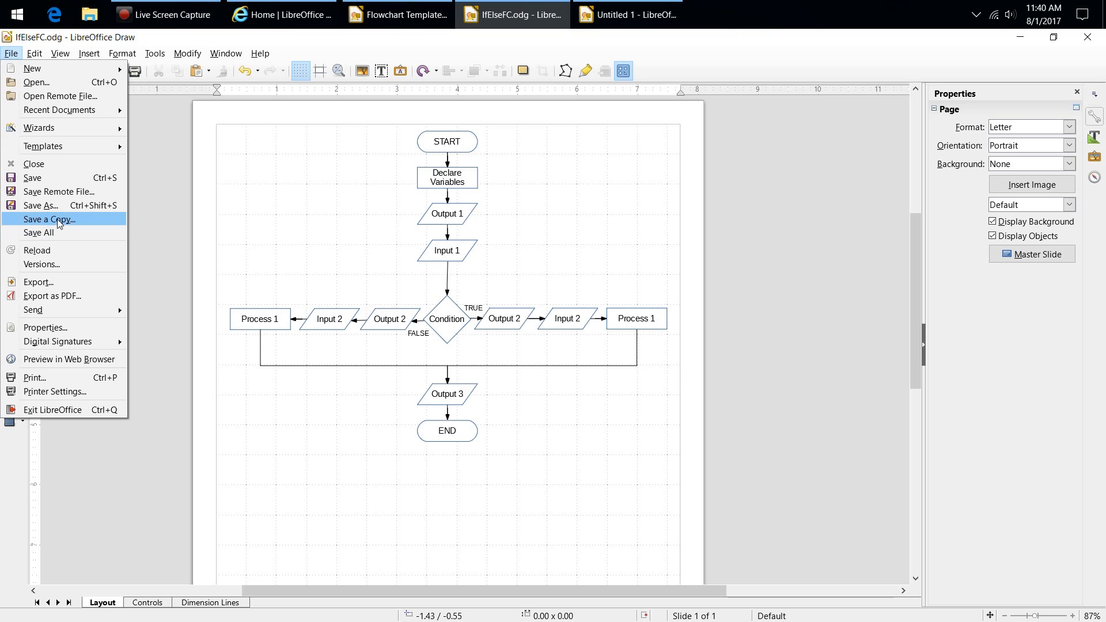
left_click(77, 281)
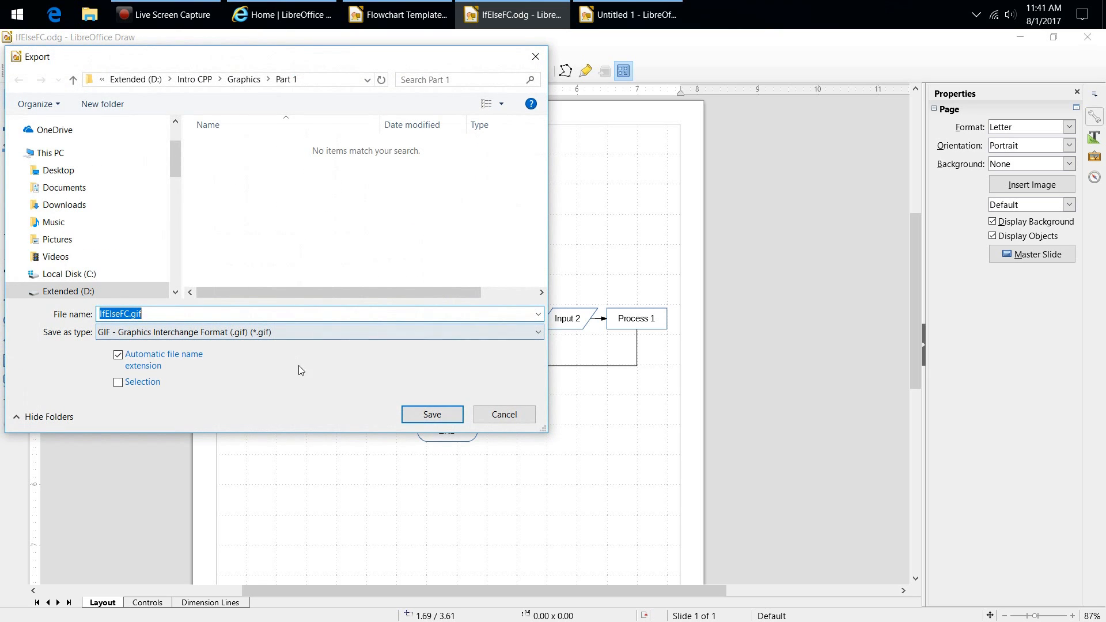
left_click(539, 315)
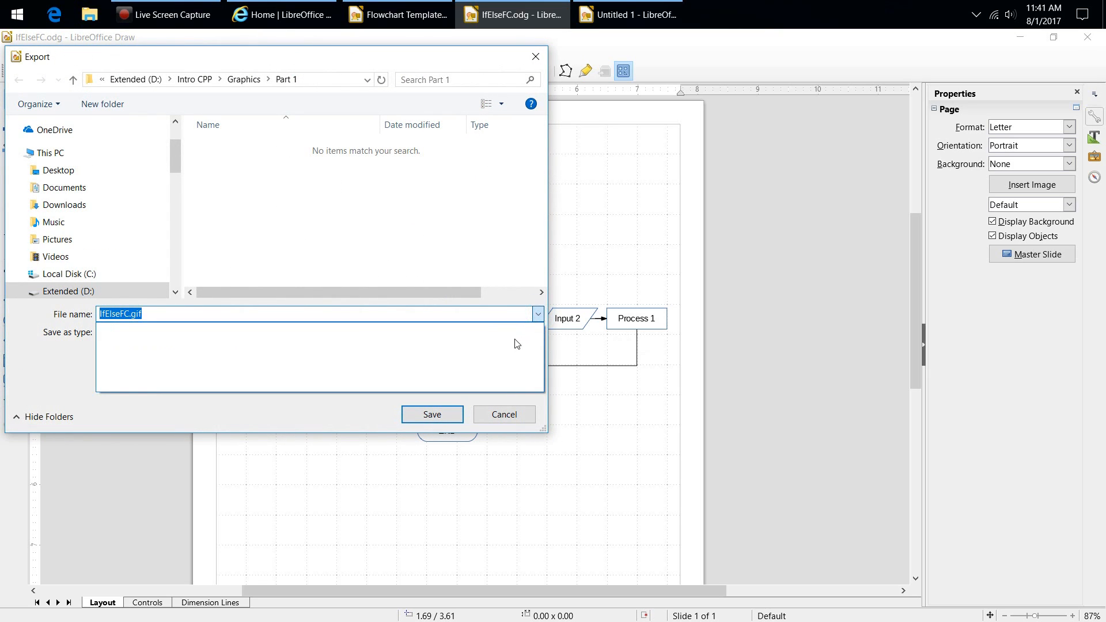
left_click(539, 315)
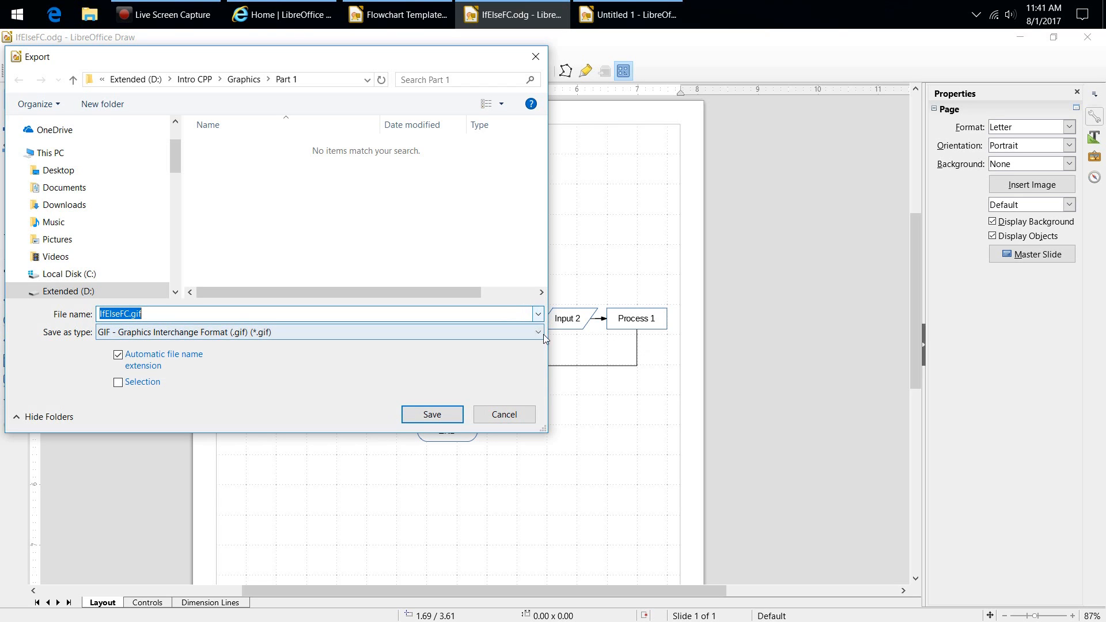
left_click(537, 333)
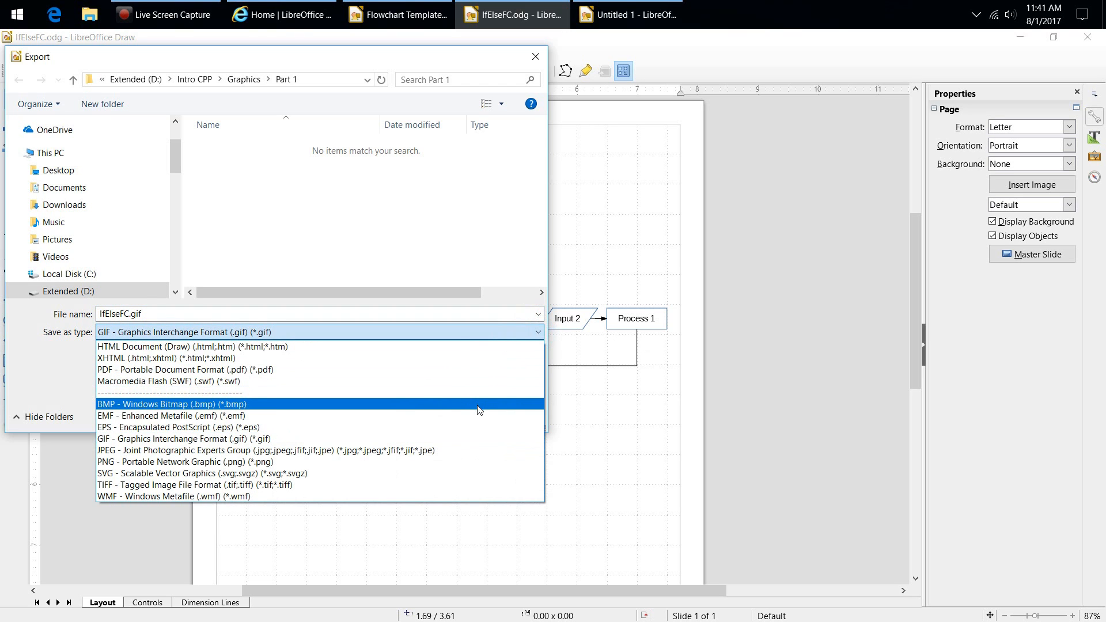
left_click(478, 452)
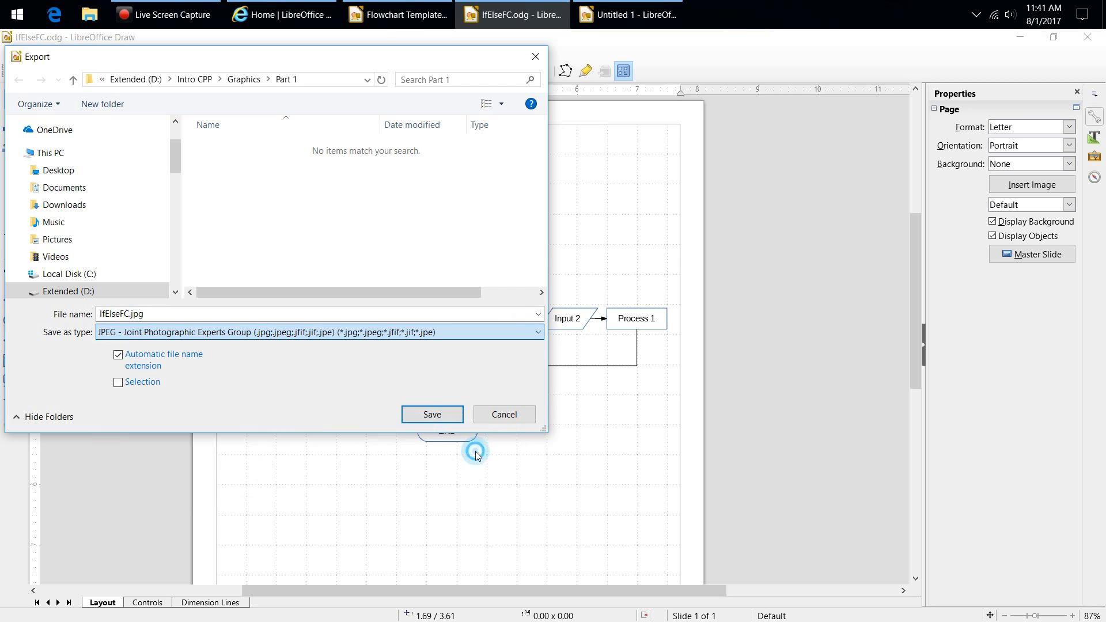
left_click(433, 414)
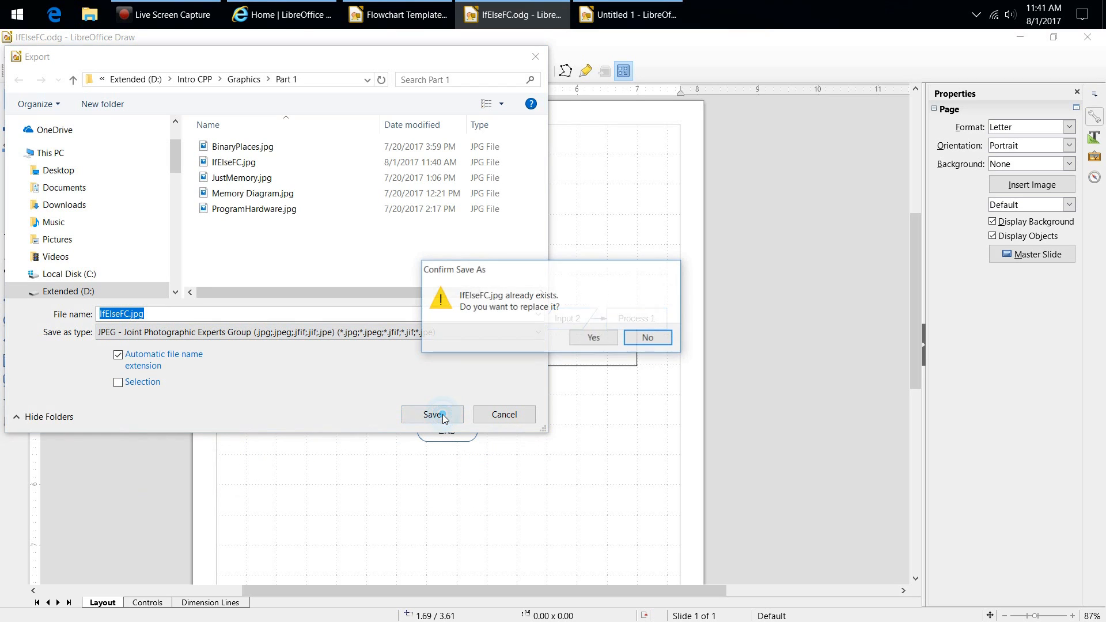
left_click(593, 339)
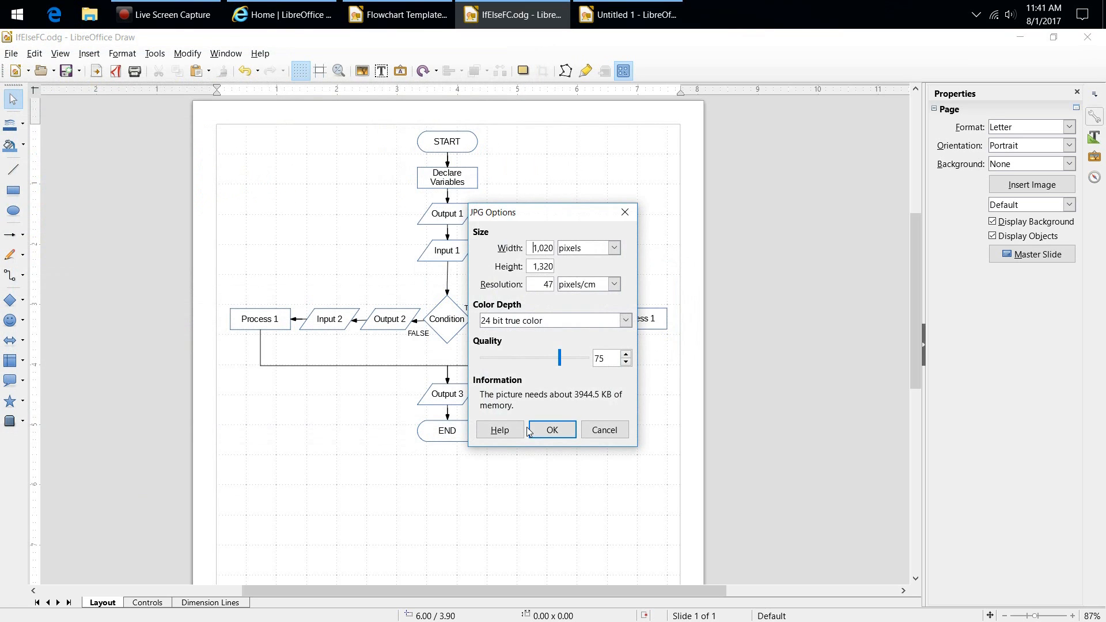
Set the JPG resolution to 1 pixels/cm and complete the export.
double_click(547, 284)
type("1")
key("Return")
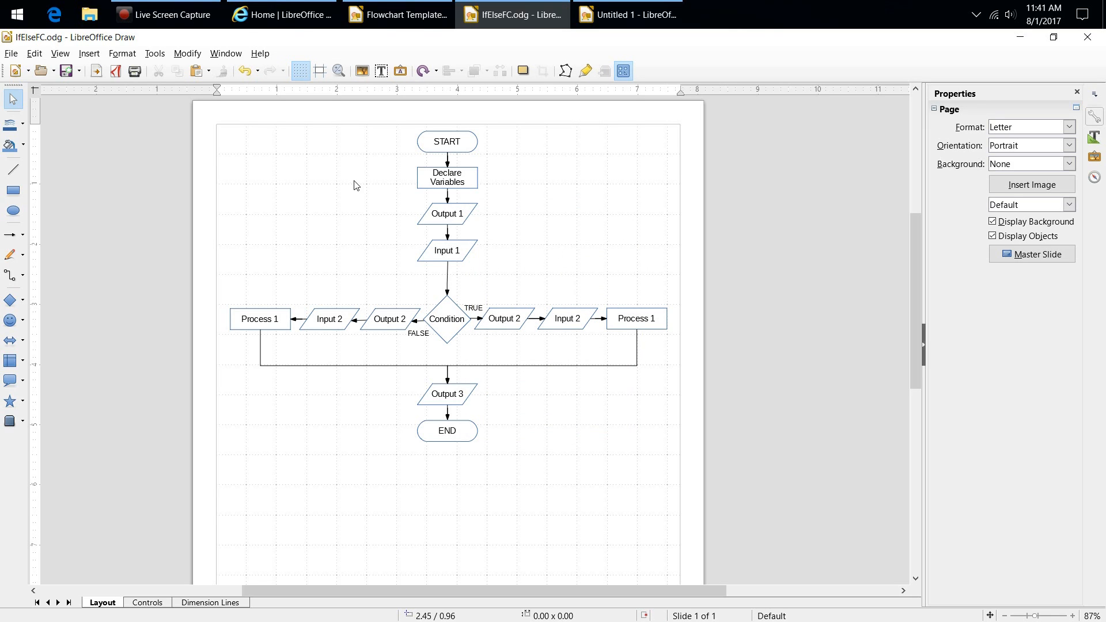
Export the flowchart once more in JPEG format as IfElseFC.jpg, overwriting the existing file in the Part 1 folder.
left_click(11, 54)
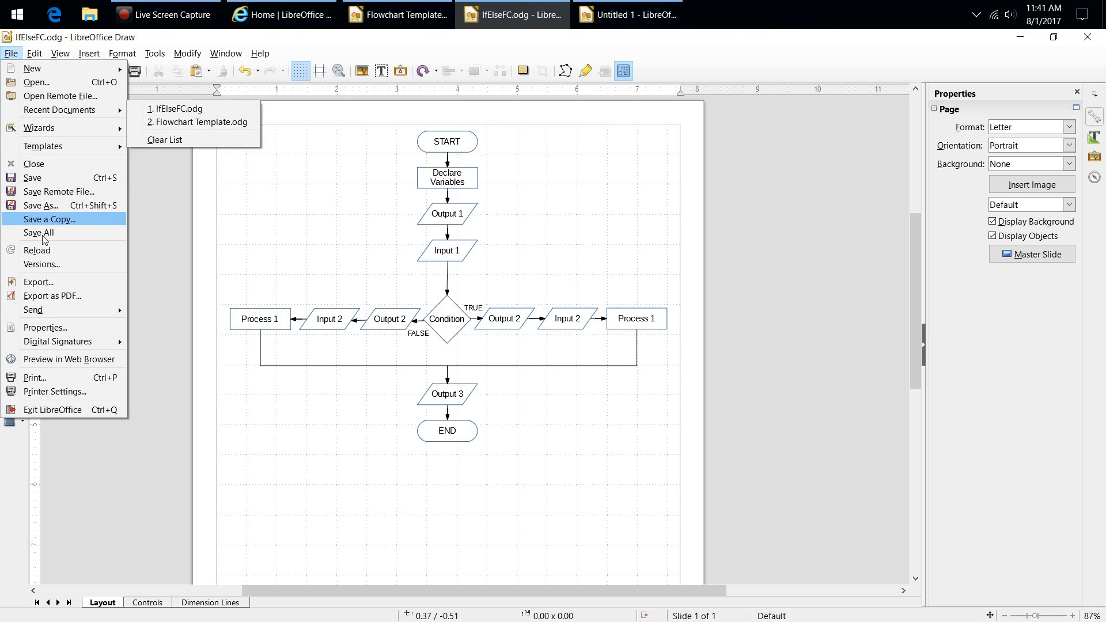
left_click(57, 282)
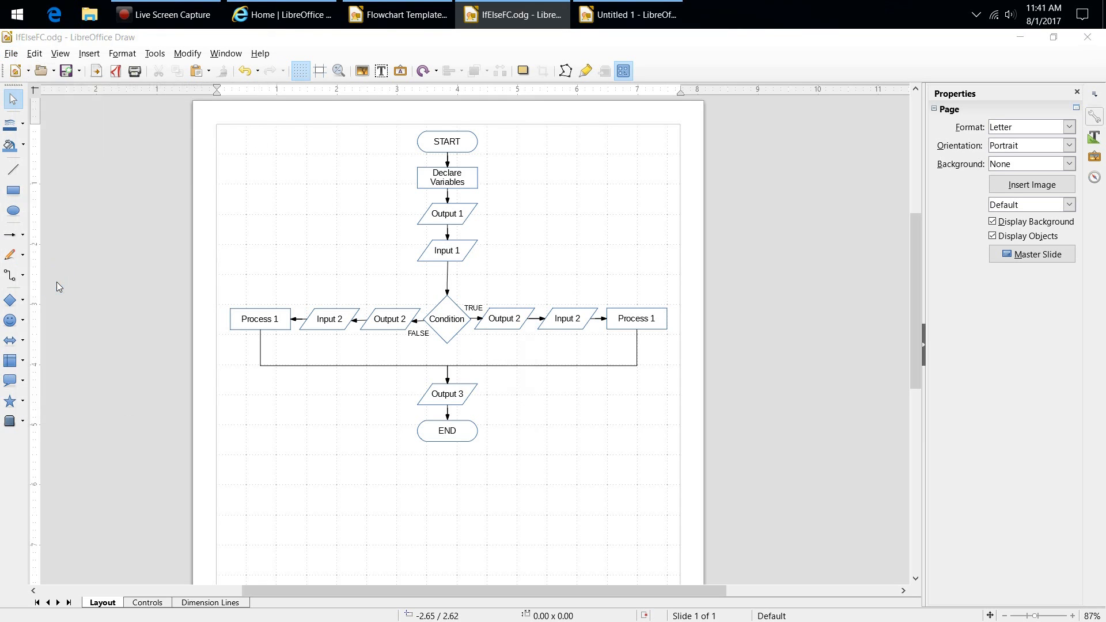
left_click(535, 315)
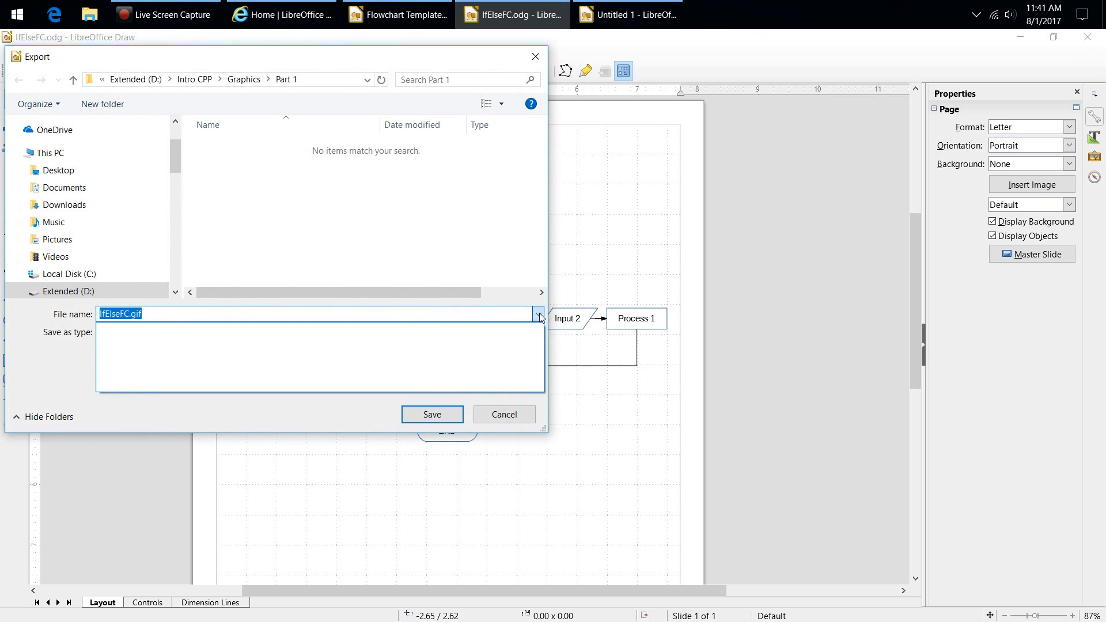
left_click(538, 314)
left_click(540, 334)
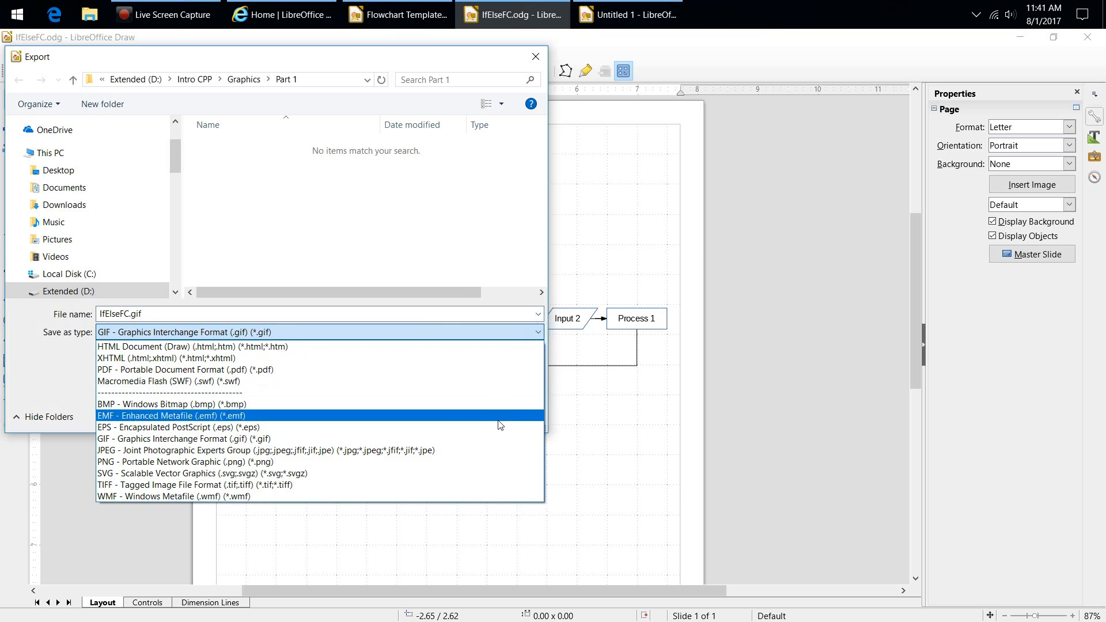
left_click(505, 453)
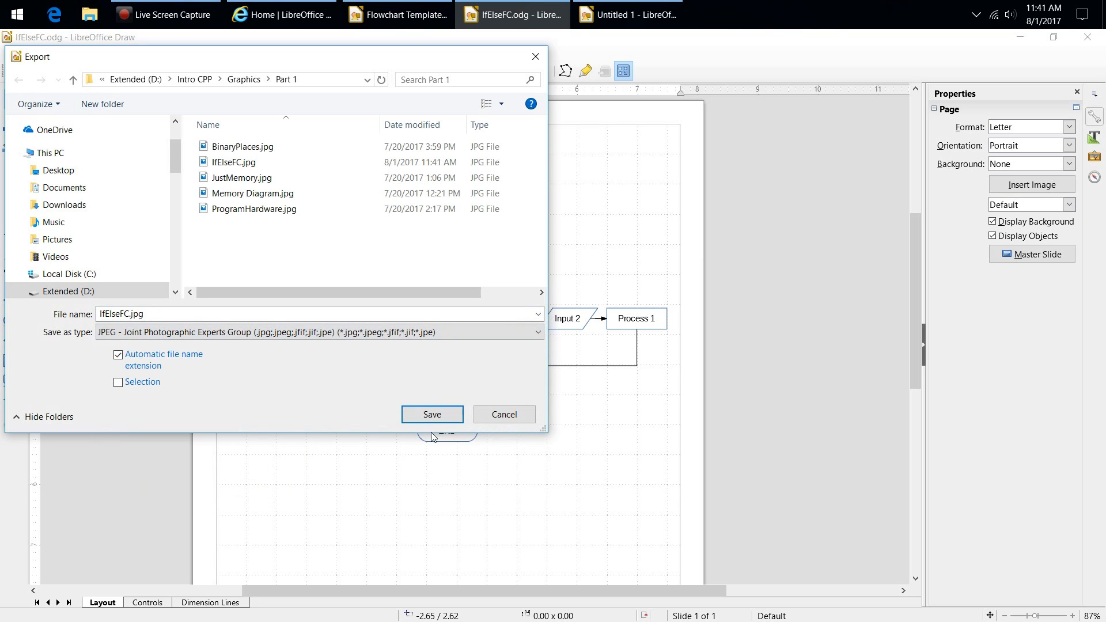
left_click(441, 415)
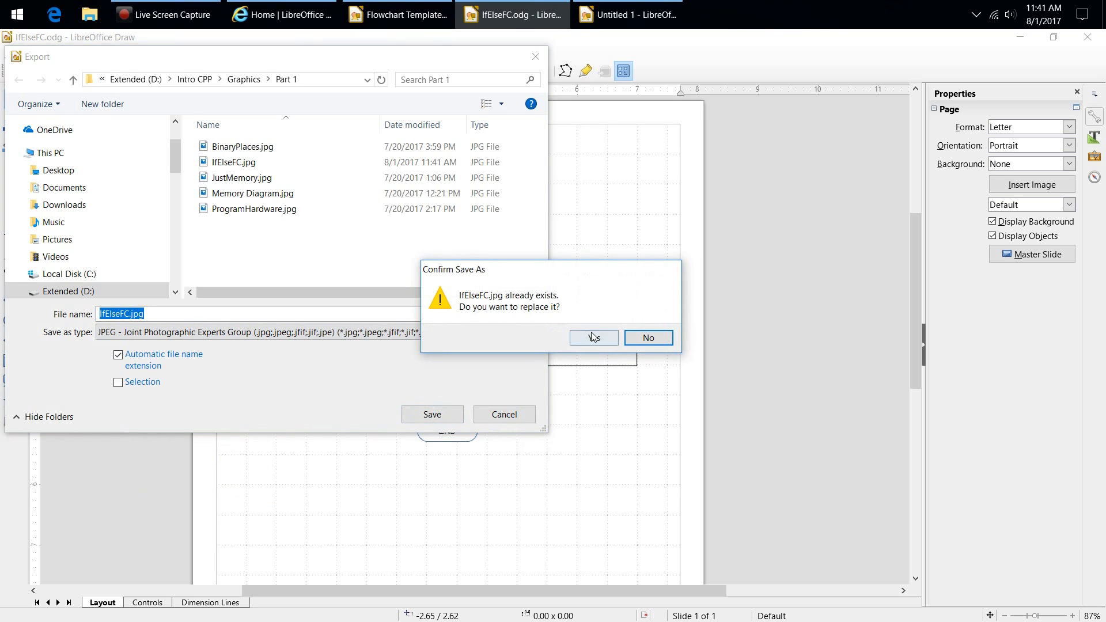
left_click(593, 335)
Set the JPG resolution to 100 pixels/cm and the width to 2,000 pixels, and complete the export.
mouse_move(551, 284)
left_mouse_down()
mouse_move(562, 288)
mouse_move(551, 285)
left_mouse_up()
double_click(543, 286)
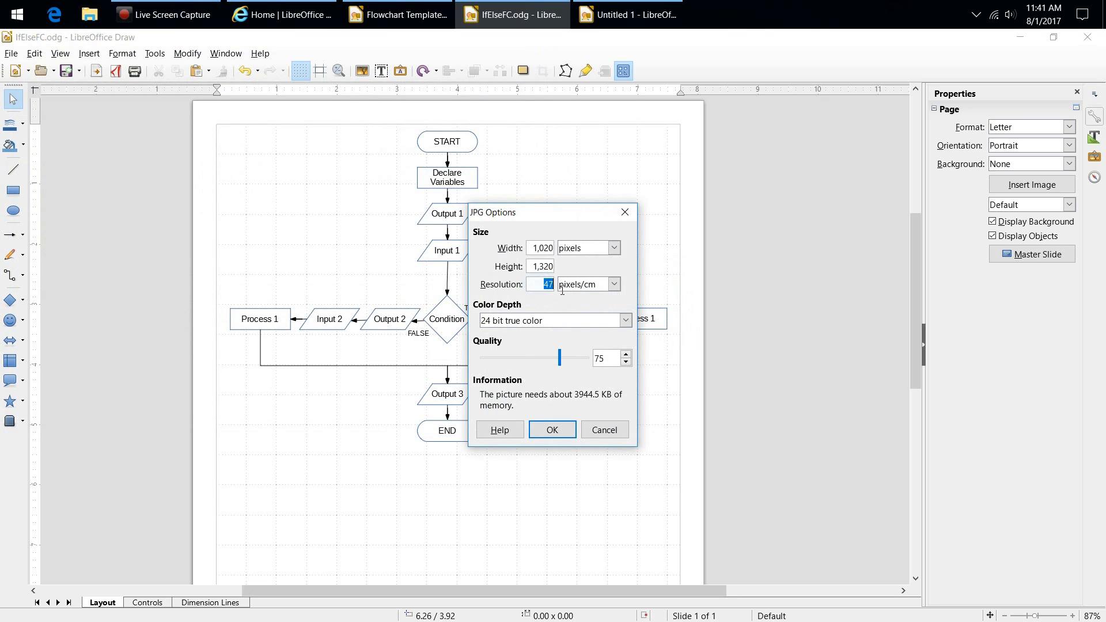
type("100")
left_click(533, 267)
double_click(557, 251)
type("2,000")
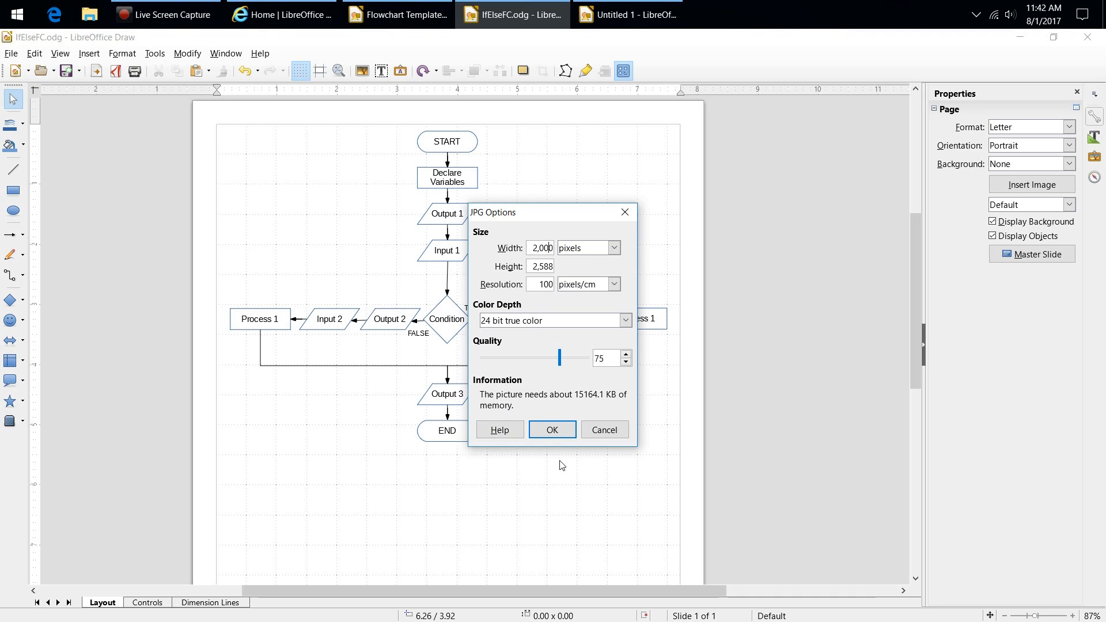
left_click(553, 430)
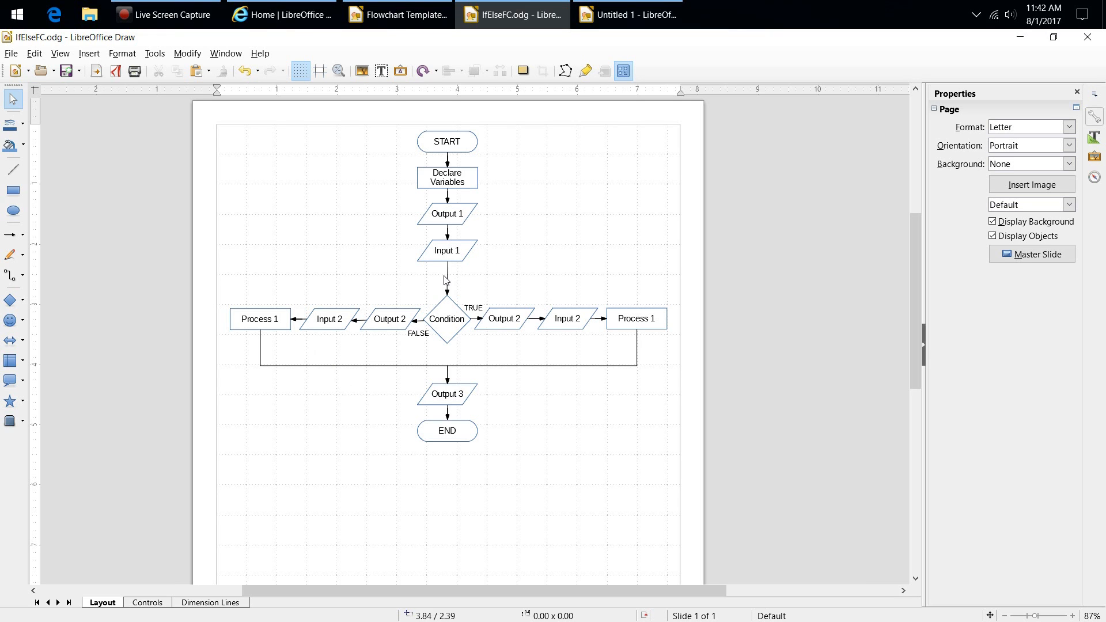
Minimize the open drawing windows, including Flowchart Template.odg and Untitled 1, to return to the desktop.
left_click(535, 17)
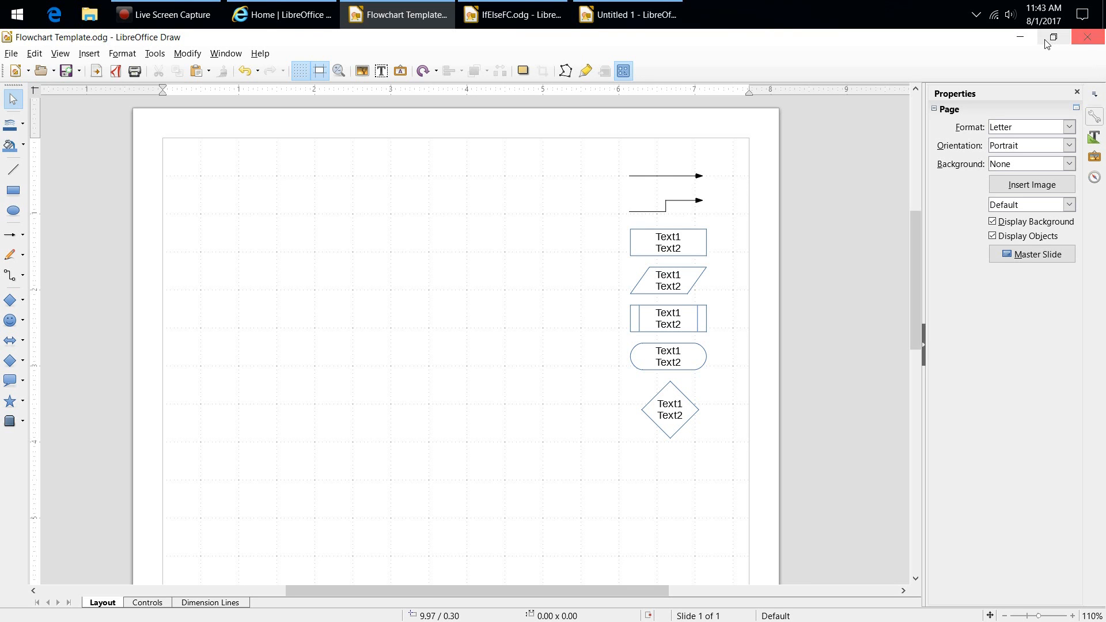
left_click(1027, 41)
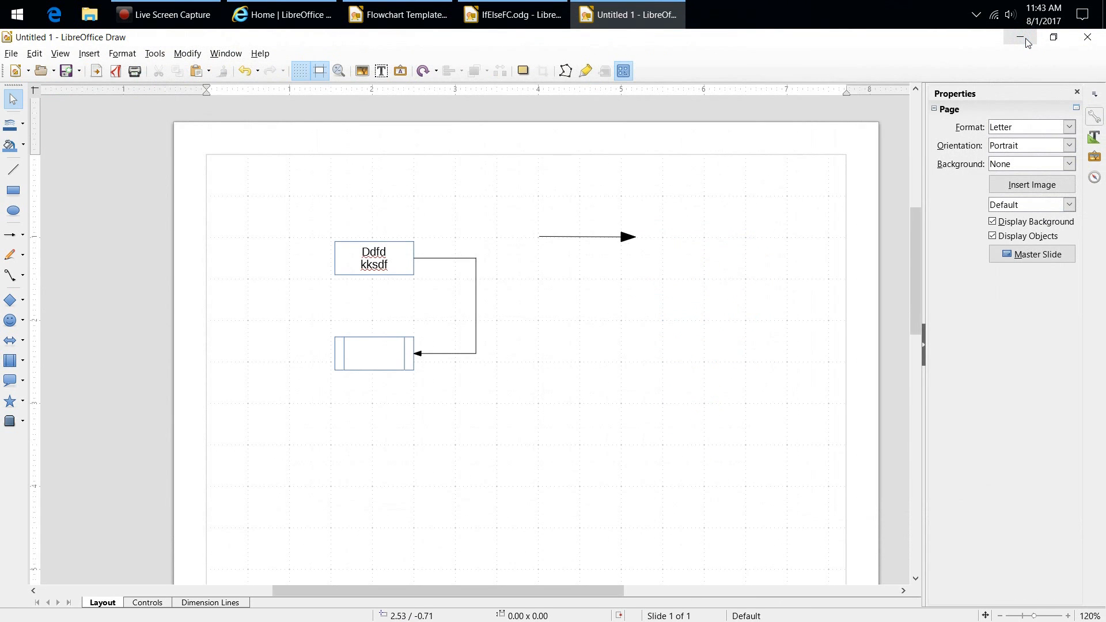
left_click(1027, 41)
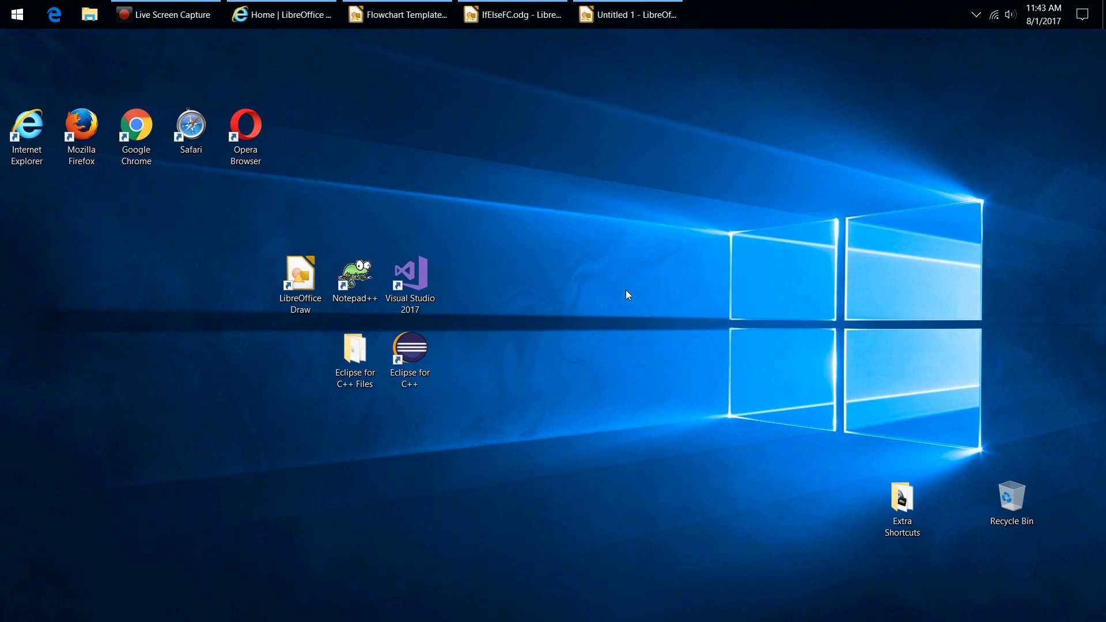